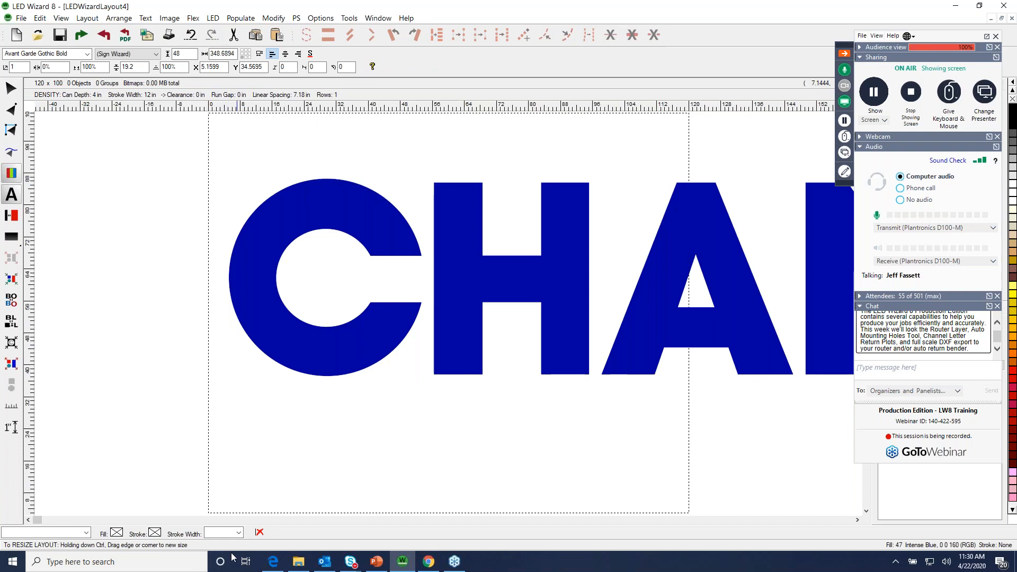
Complete the sign text as CHANNEL LETTERS and widen the layout to about 563.6 in so it holds the whole text
text(TES)
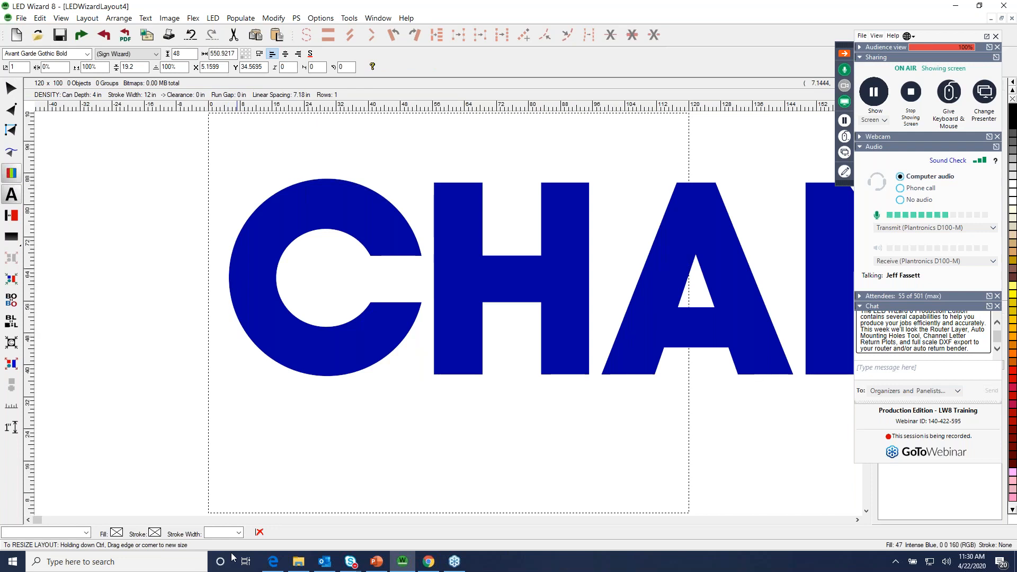
click(11, 88)
right_click(395, 260)
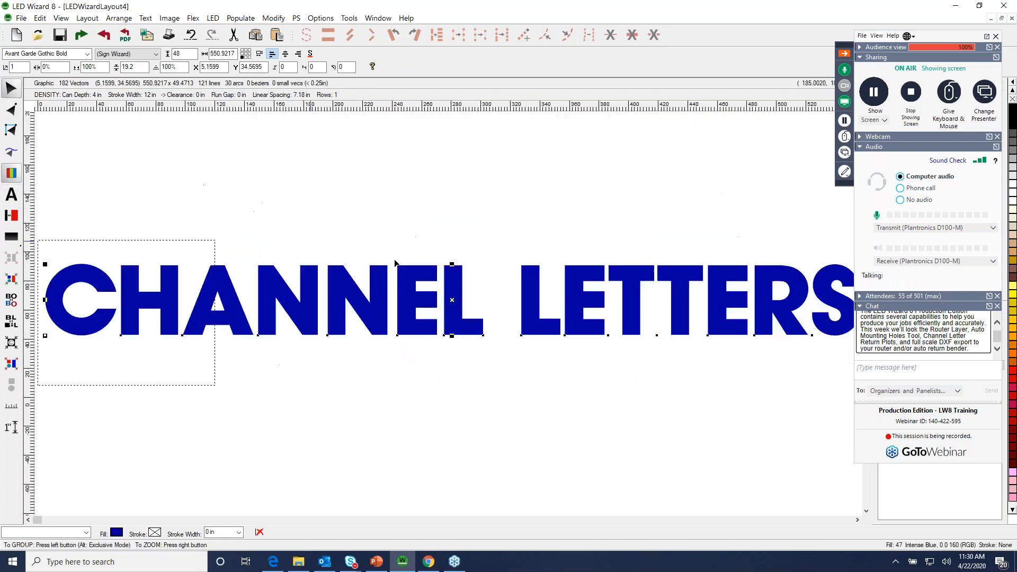
drag(215, 247, 854, 238)
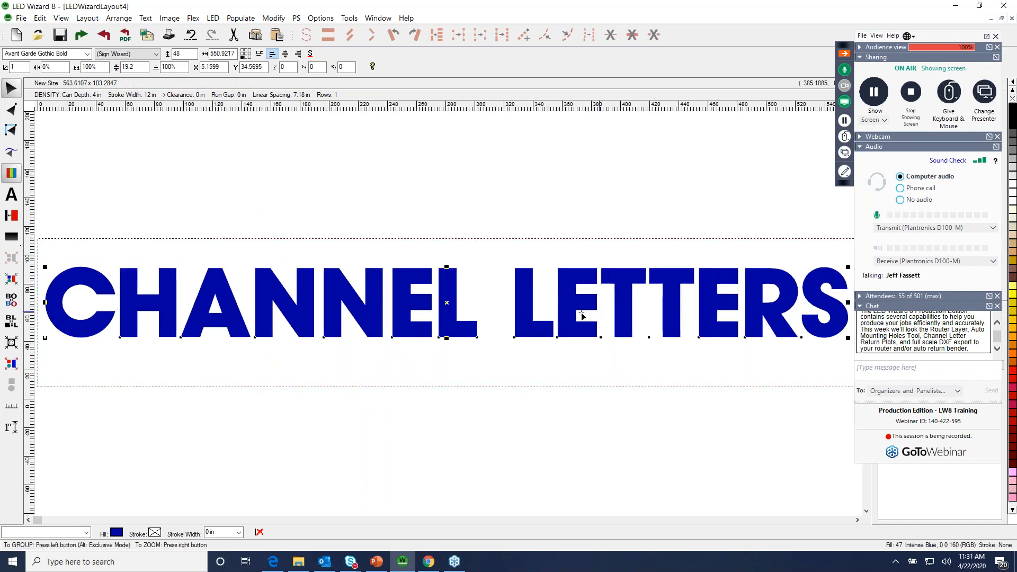
drag(572, 312, 574, 313)
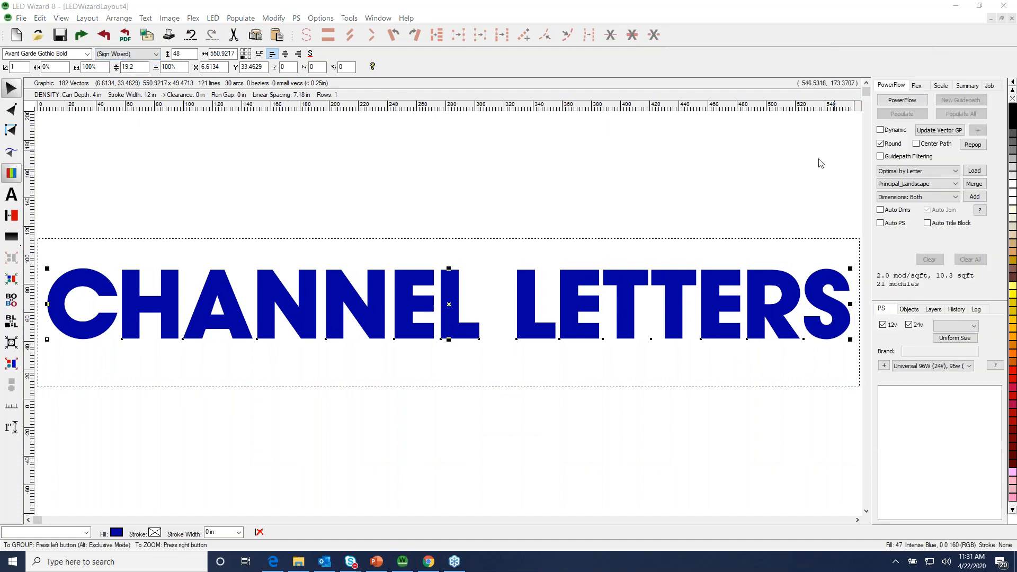
Populate all the letters with Principal LED Patriot Medium M-PTMD0-65 modules using PowerFlow
click(901, 100)
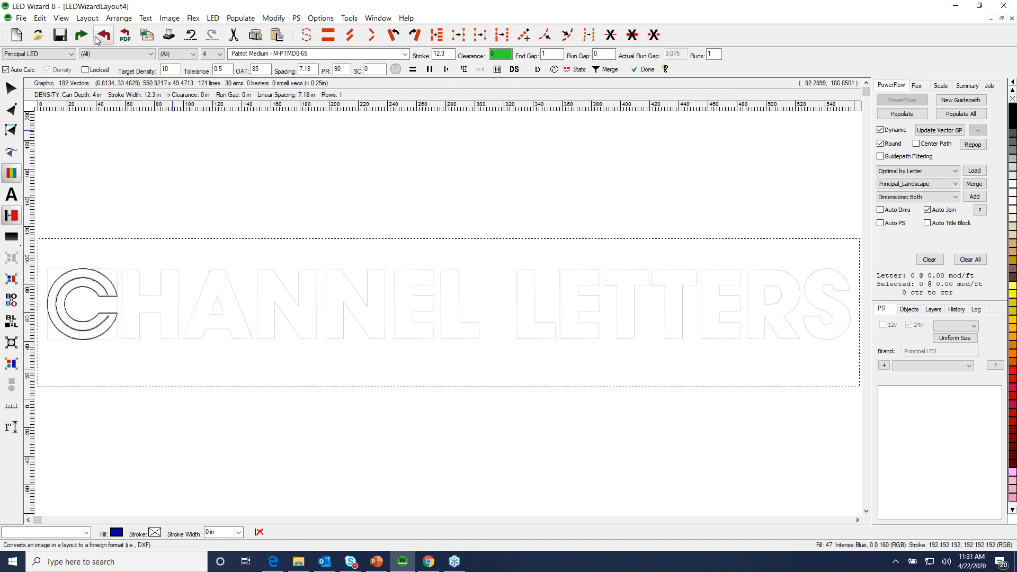
click(259, 54)
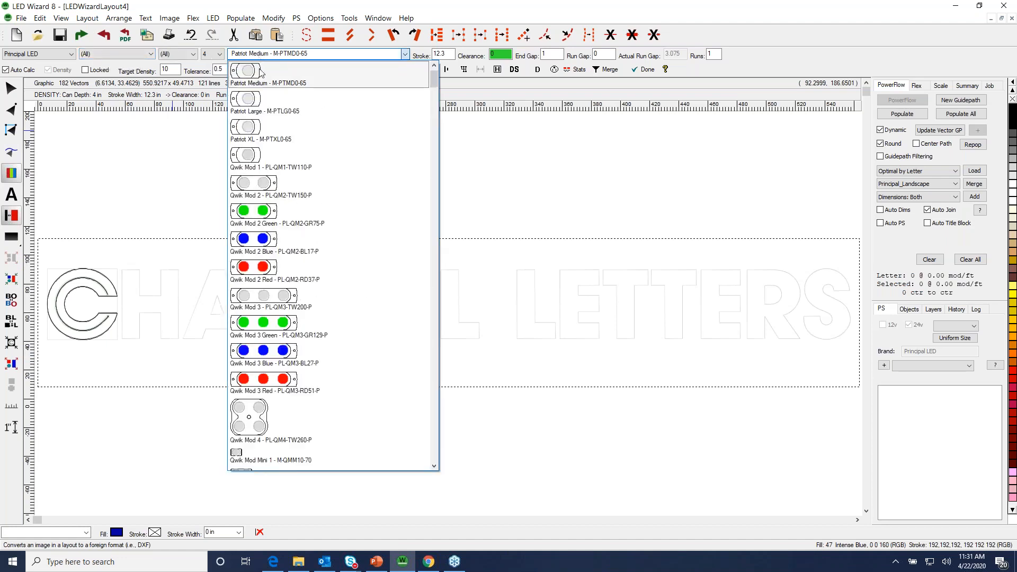
click(260, 73)
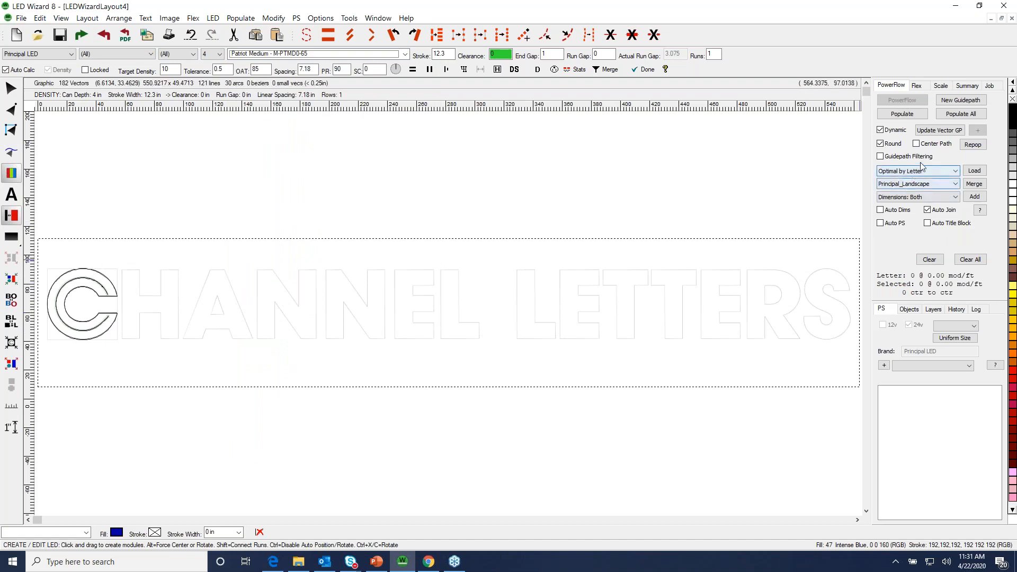
click(957, 132)
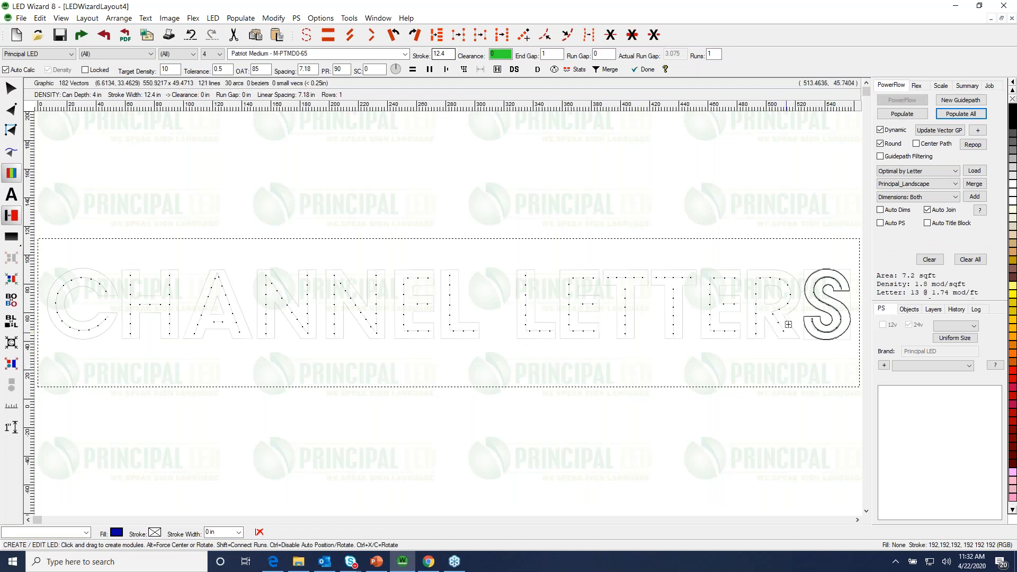
Group all the populated letters of CHANNEL LETTERS together
click(10, 87)
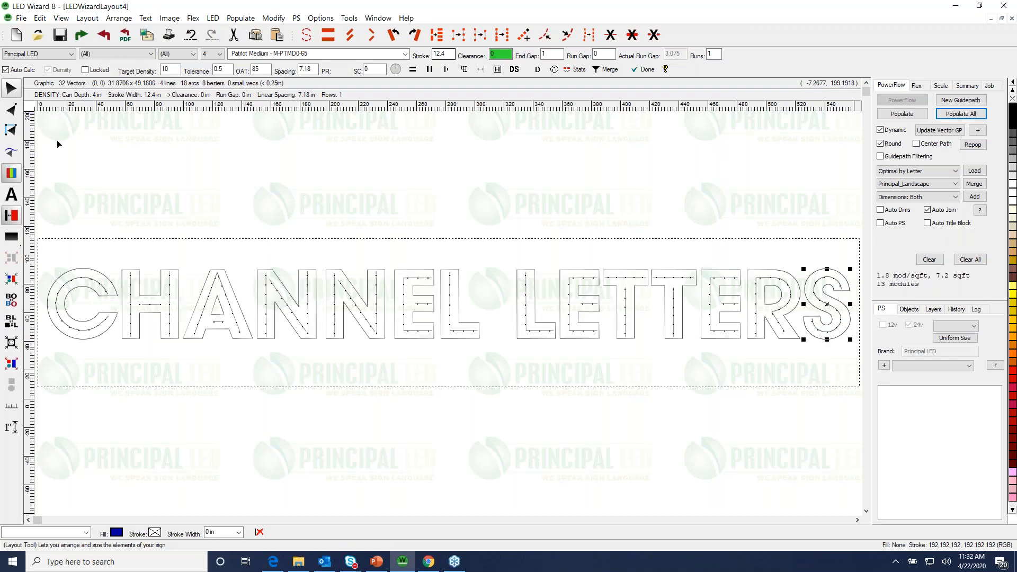
click(55, 249)
drag(43, 253, 813, 364)
drag(644, 310, 645, 311)
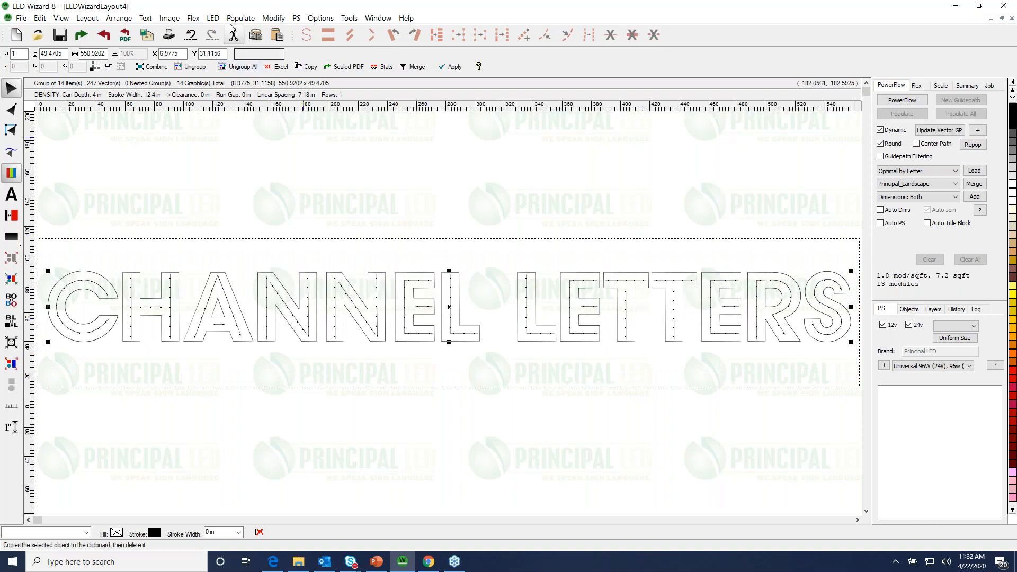
Create a router layer from the grouped letters with Continuous Path turned off
click(212, 19)
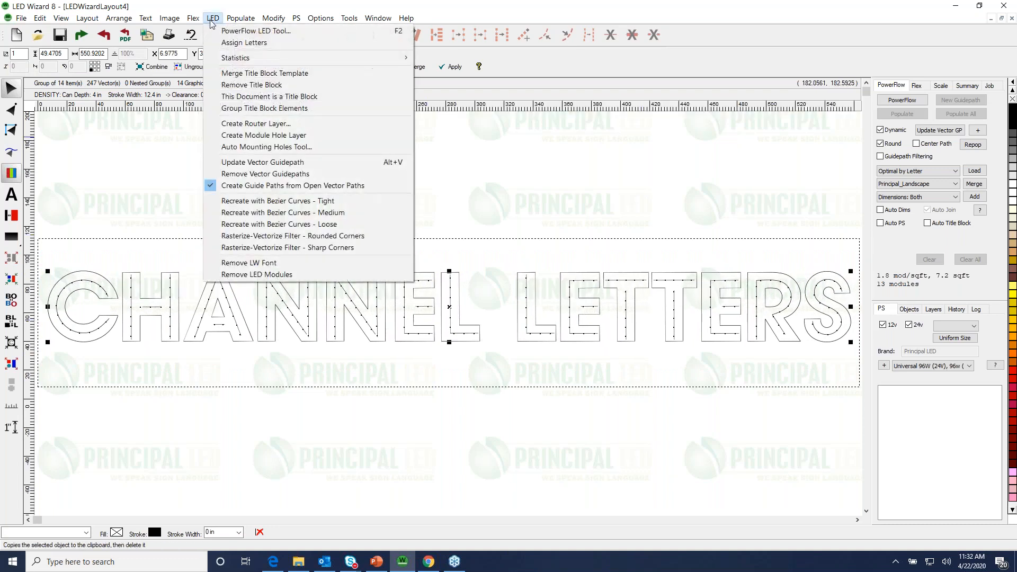
click(255, 125)
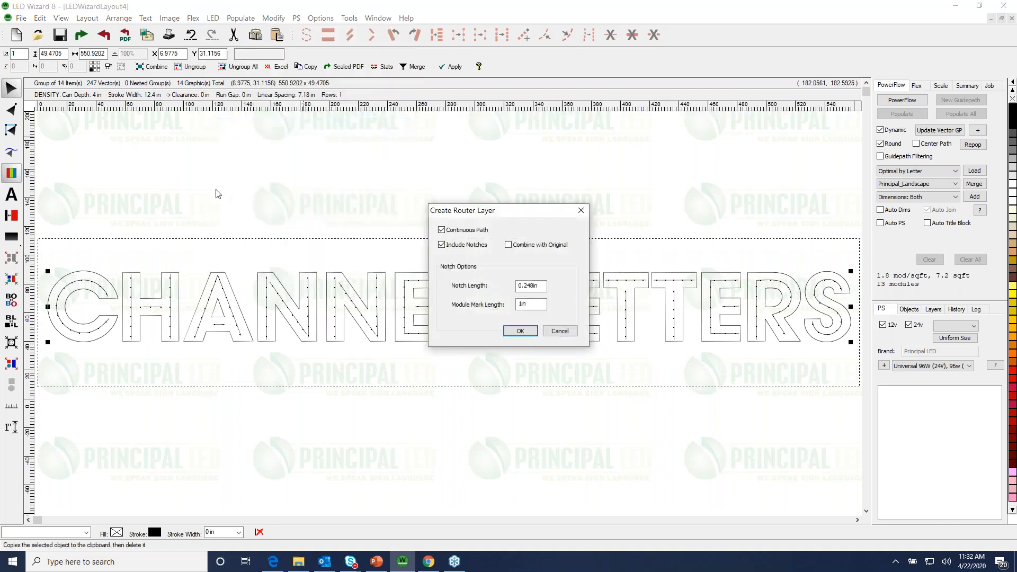
click(442, 231)
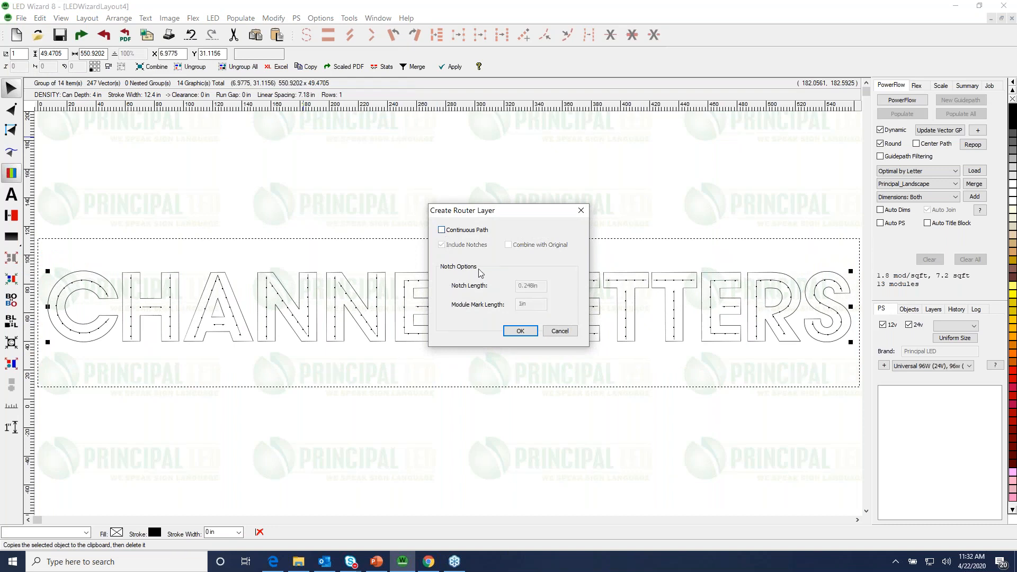
drag(512, 206, 503, 155)
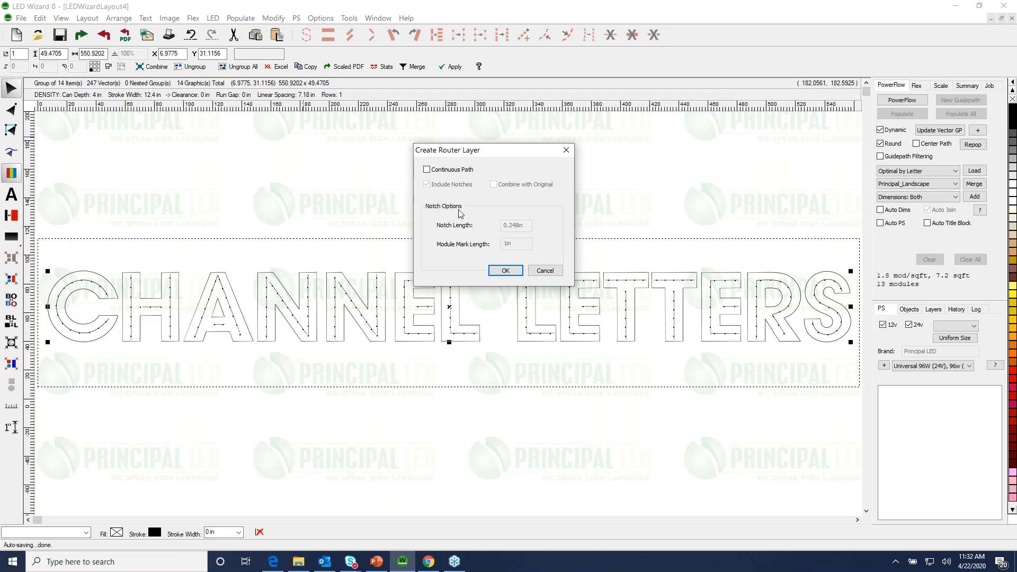
click(506, 270)
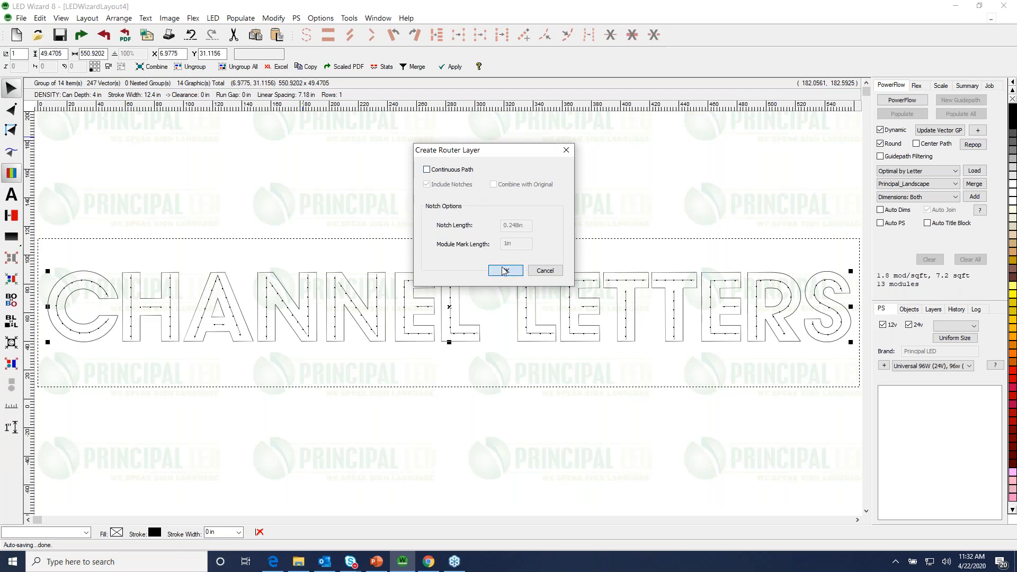
Move the letter group upward until it sits clear above the magenta module markings
drag(461, 298, 446, 231)
drag(129, 364, 61, 244)
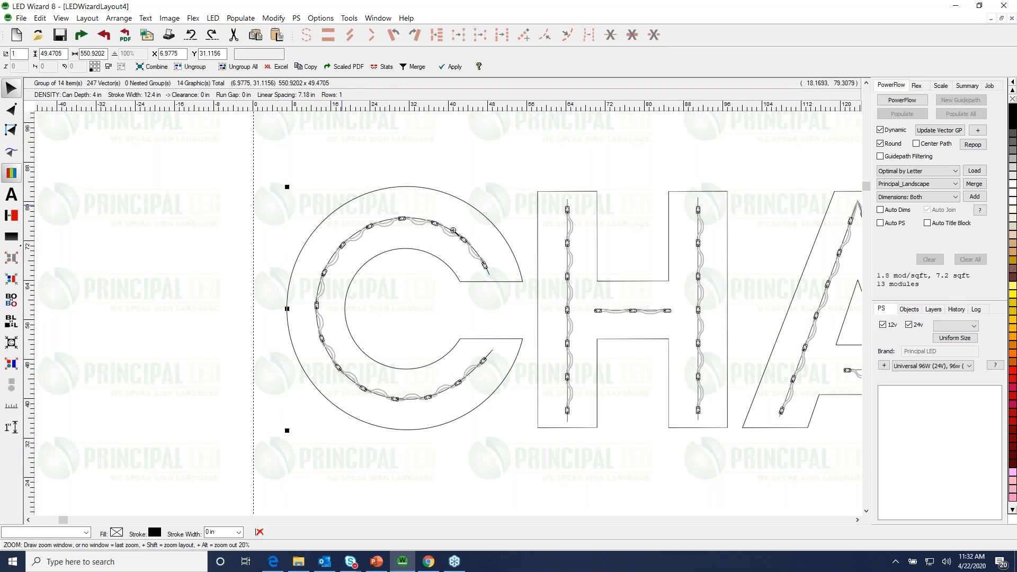
click(453, 230)
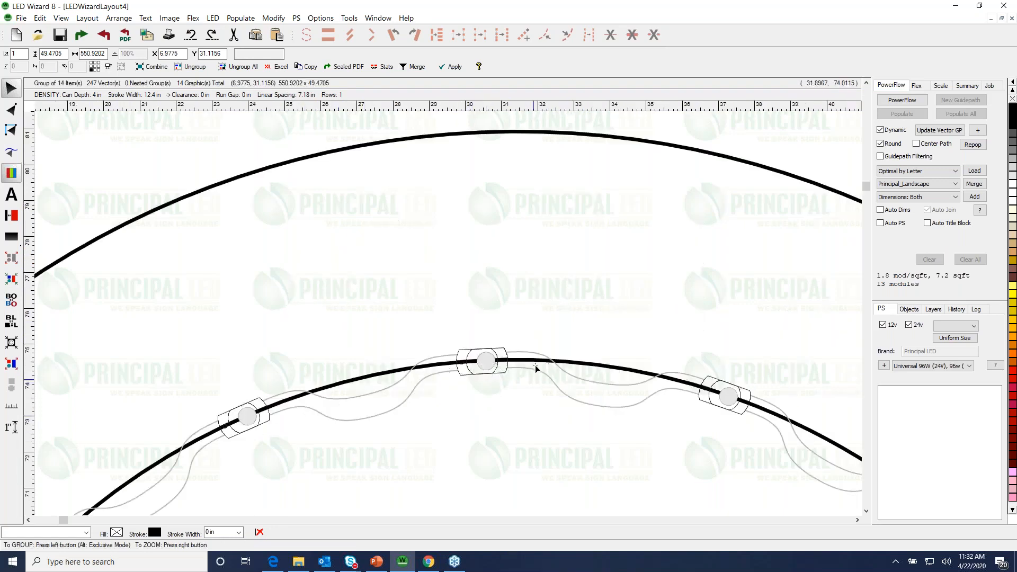
drag(542, 375, 537, 341)
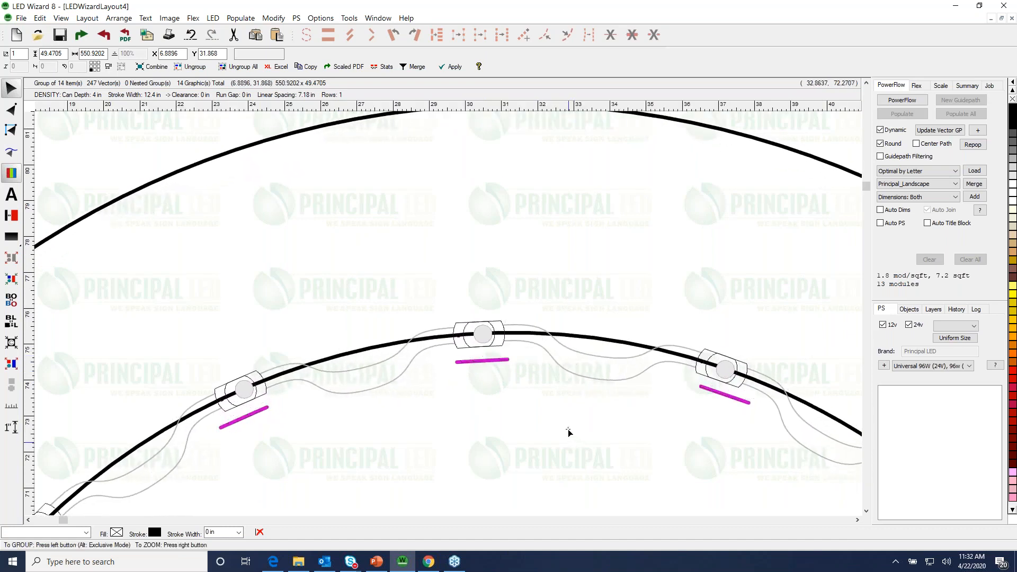
right_click(569, 431)
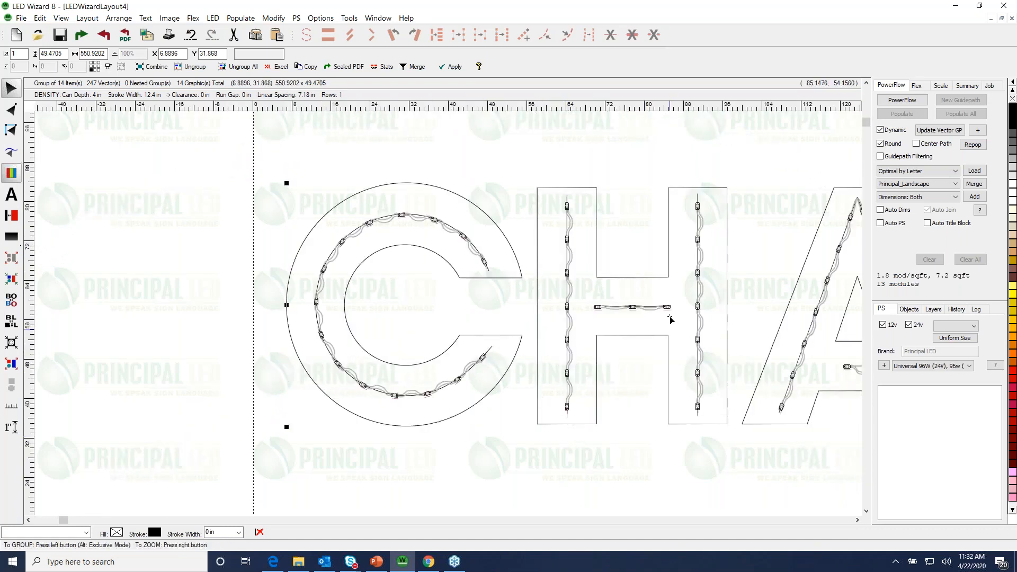
drag(665, 333, 664, 89)
right_click(560, 368)
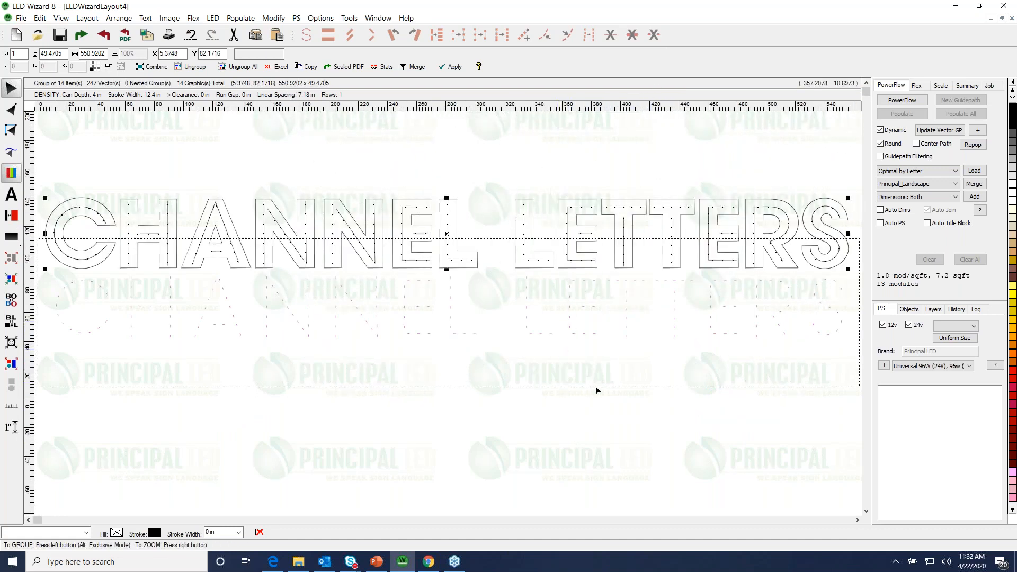
Examine the contents of the Module Markings layer and the router marks beneath the letters
click(933, 310)
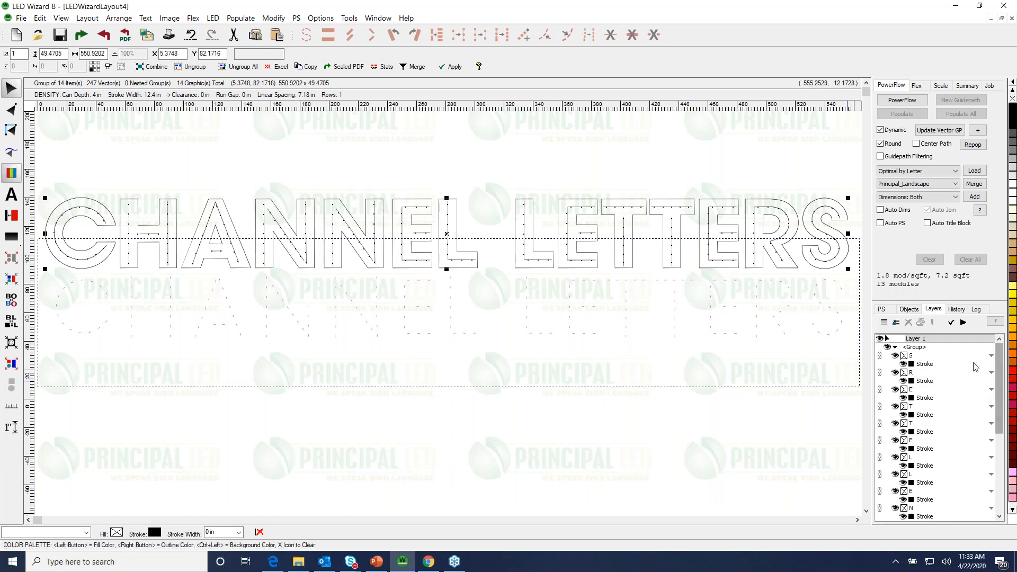
click(895, 347)
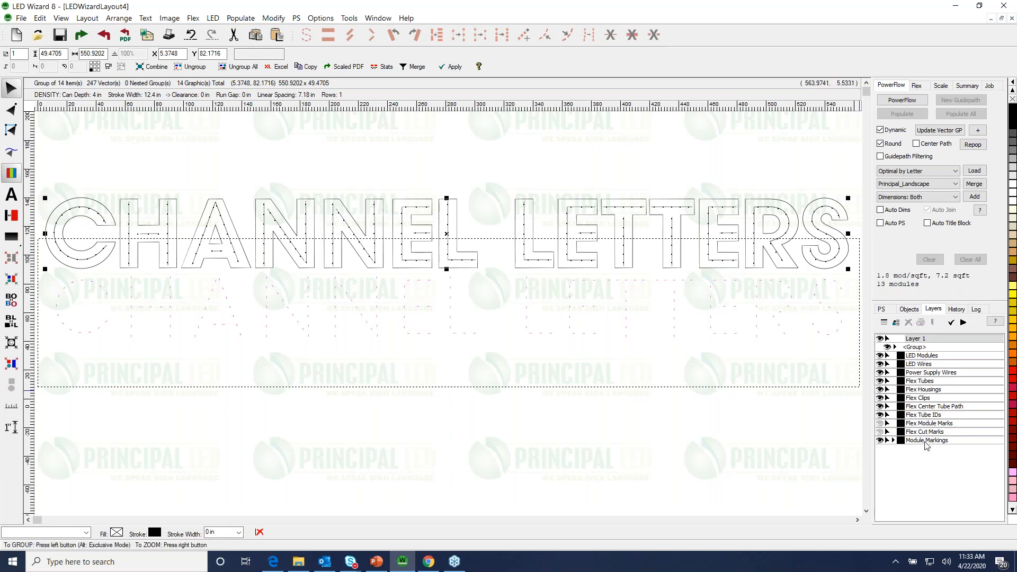
click(893, 440)
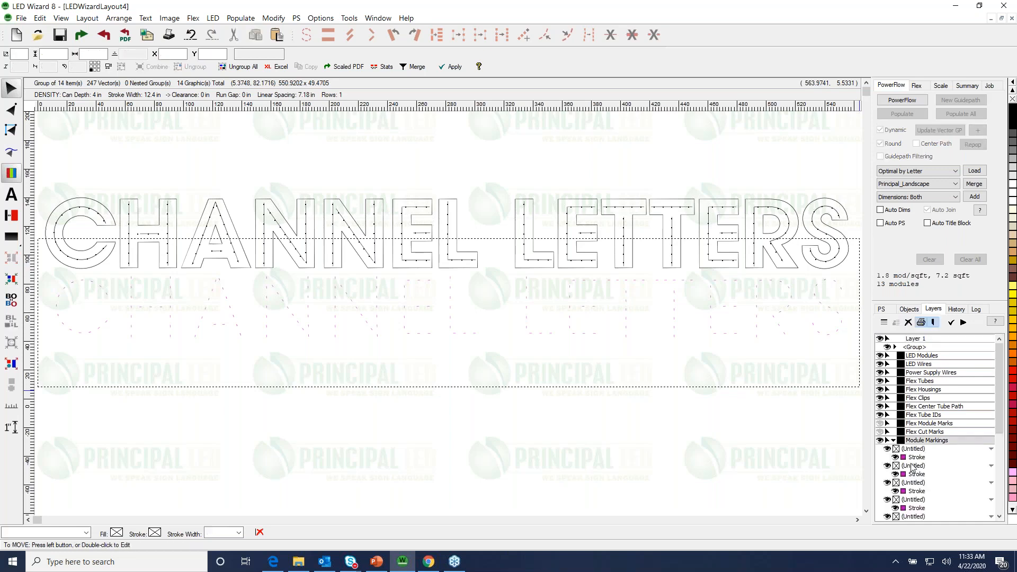
scroll(964, 450, down, 5)
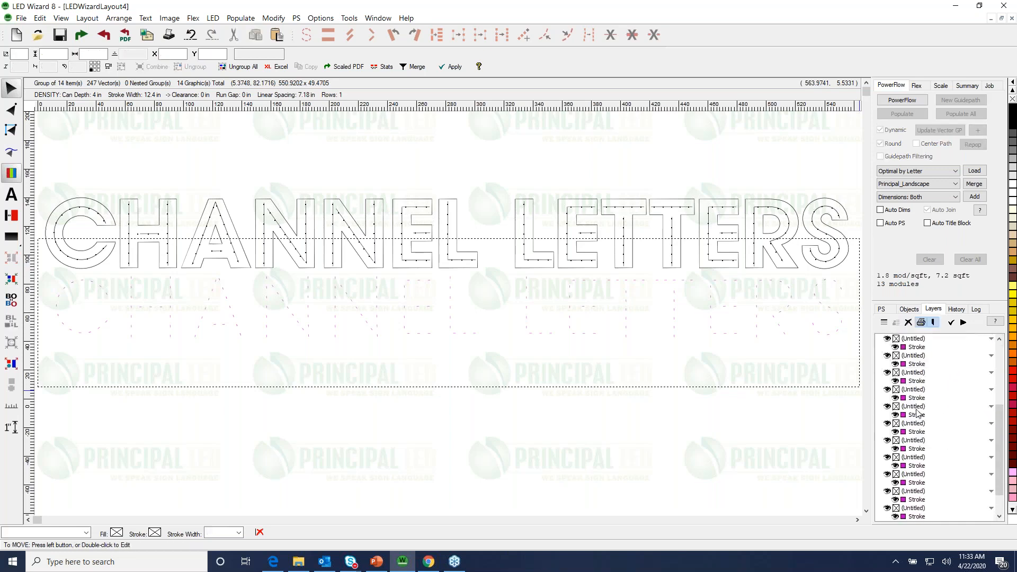
scroll(918, 413, up, 5)
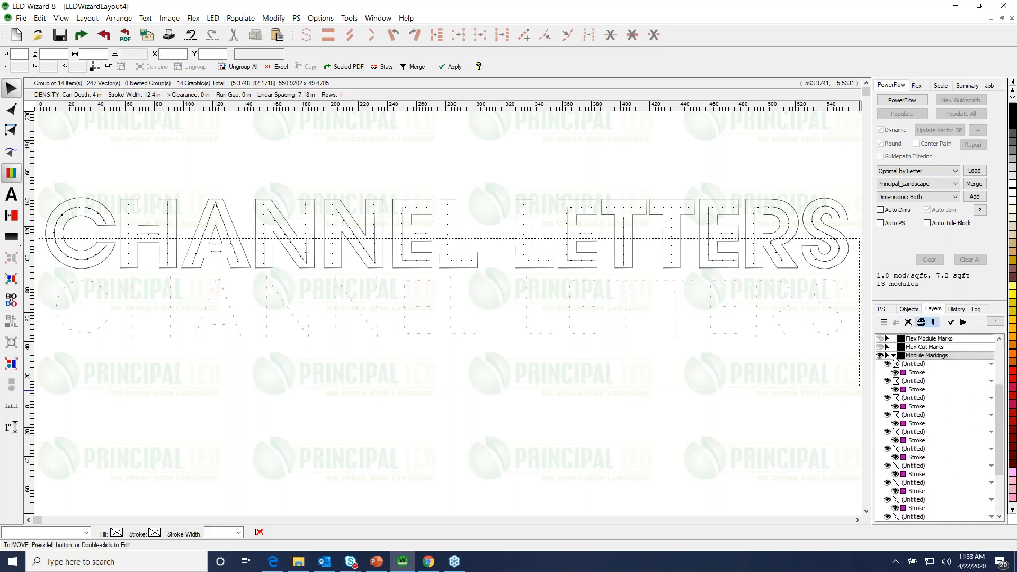
click(893, 355)
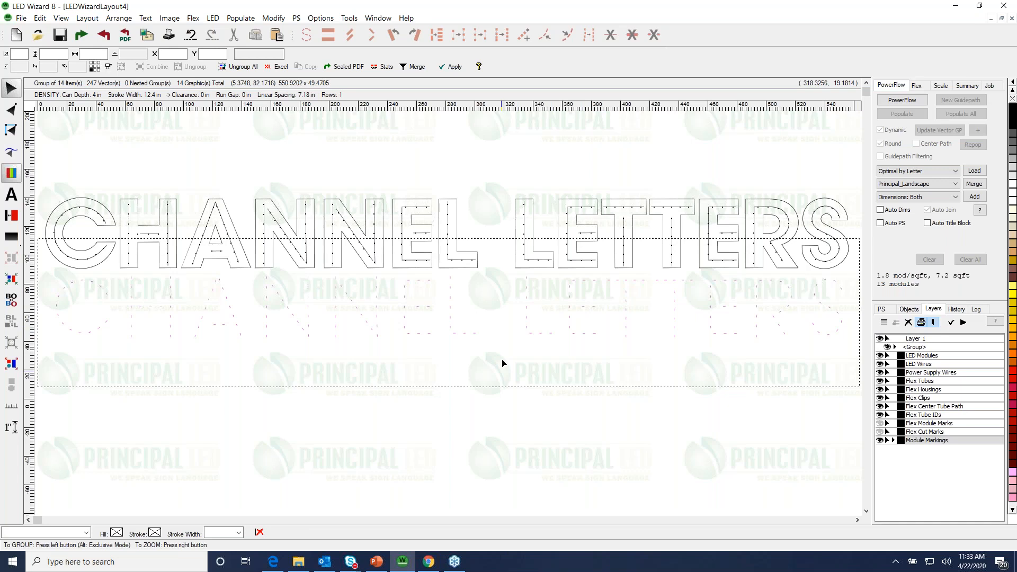
drag(365, 334, 505, 251)
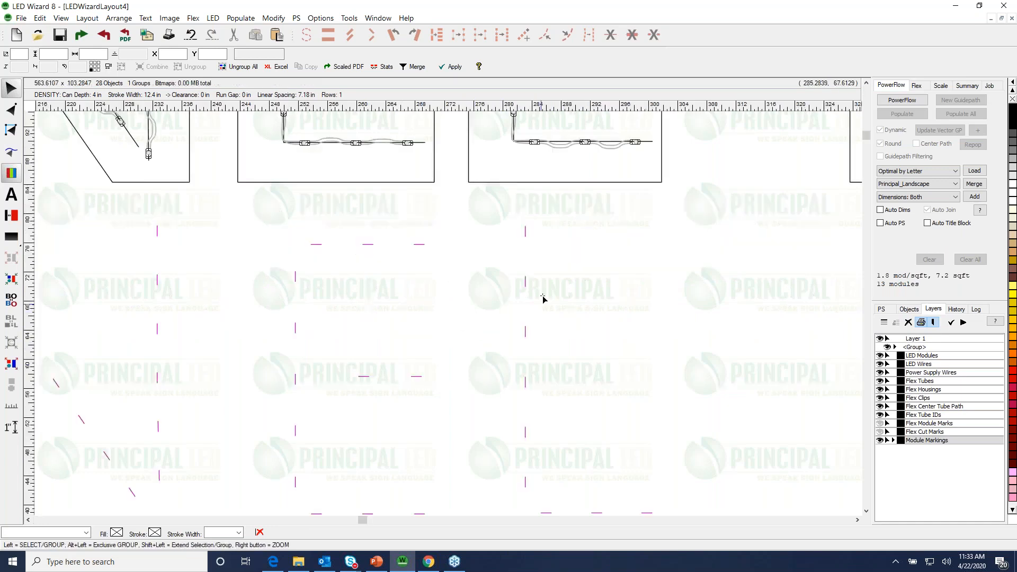
right_click(488, 330)
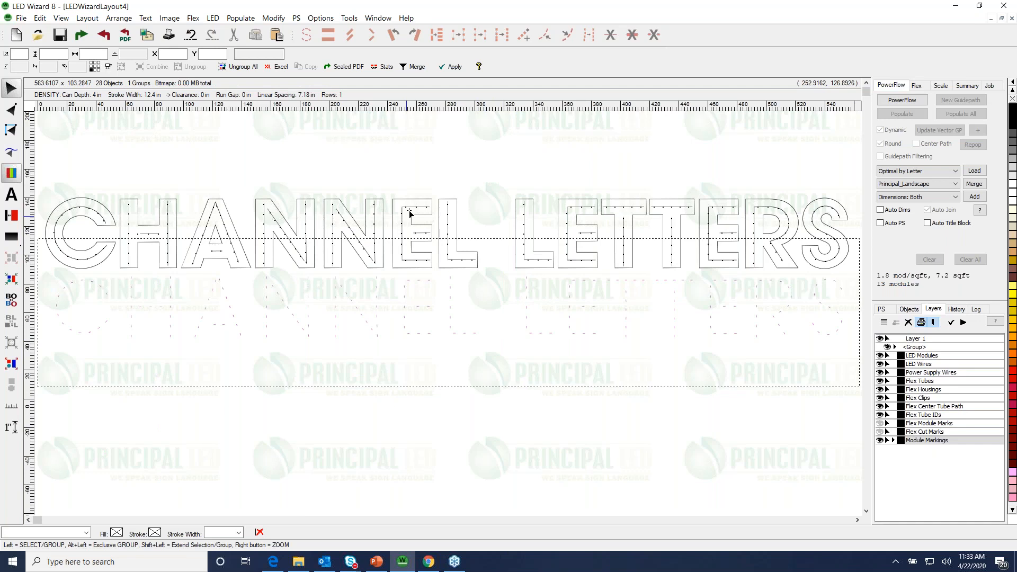
Move the letter group slightly higher and extend the layout upward to make room above it
drag(430, 219, 428, 208)
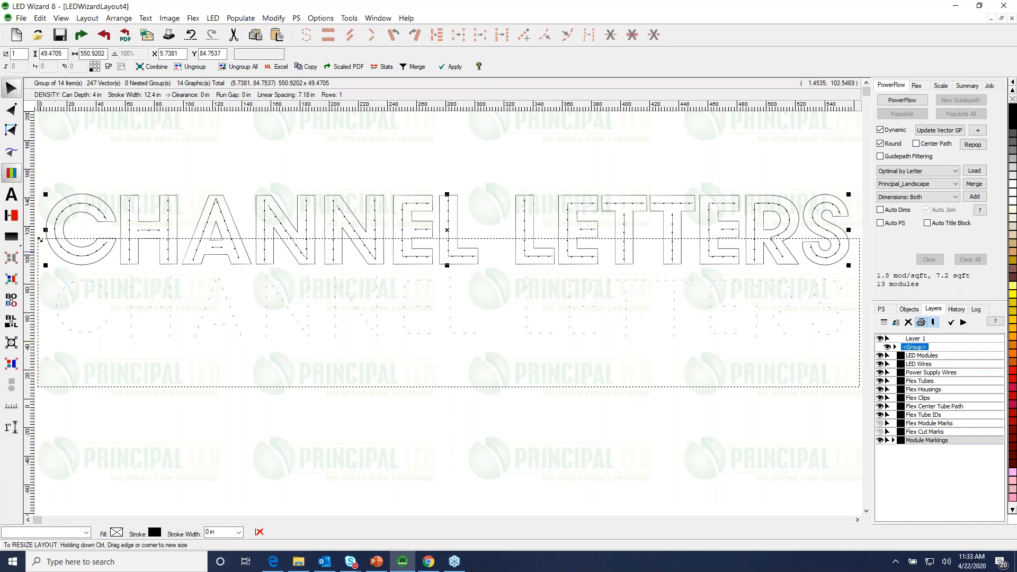
drag(41, 238, 41, 3)
drag(273, 365, 274, 359)
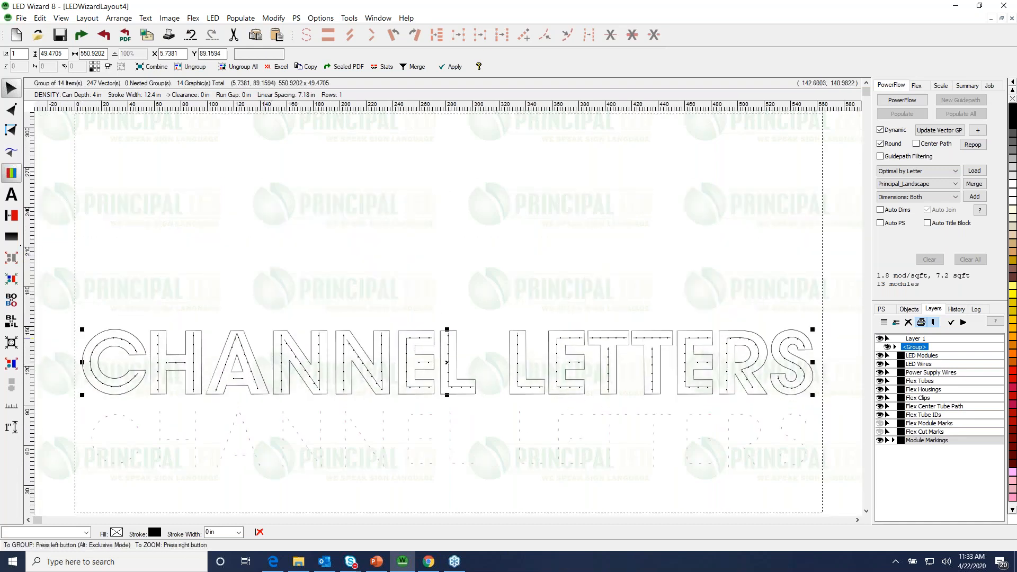
Create a second router layer from the letter group with Continuous Path on and Include Notches off
click(213, 19)
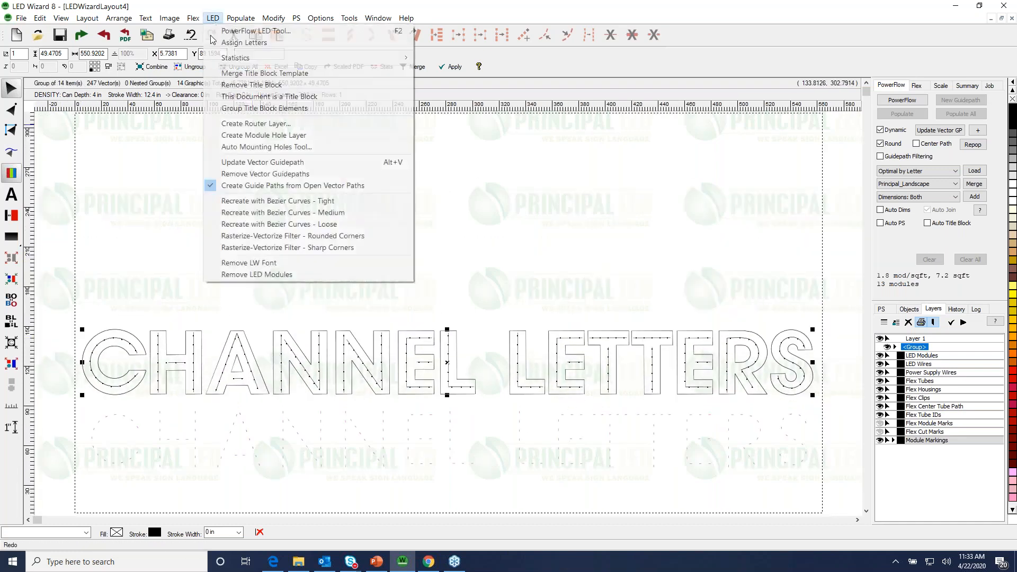
click(251, 126)
click(442, 231)
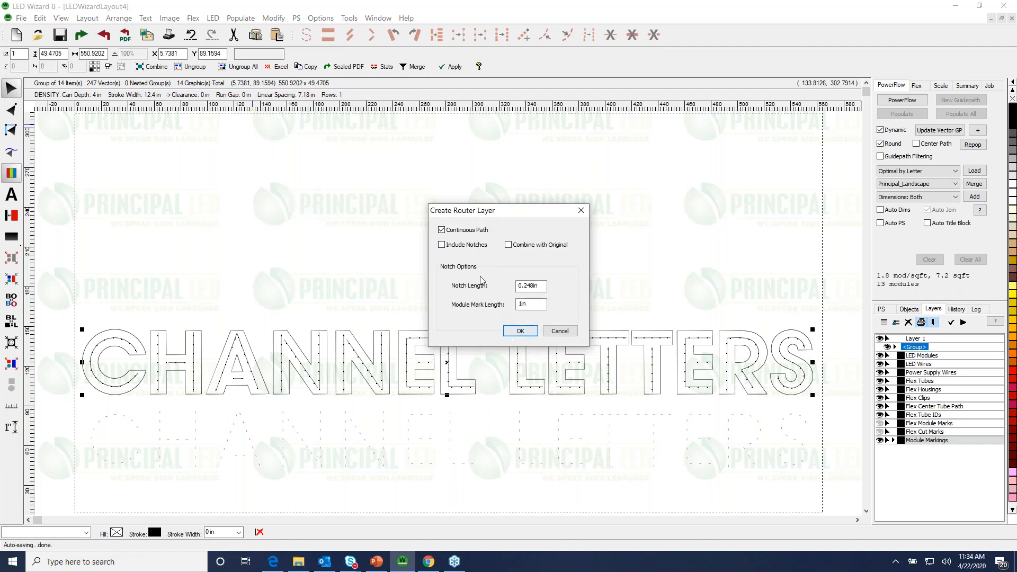
click(520, 331)
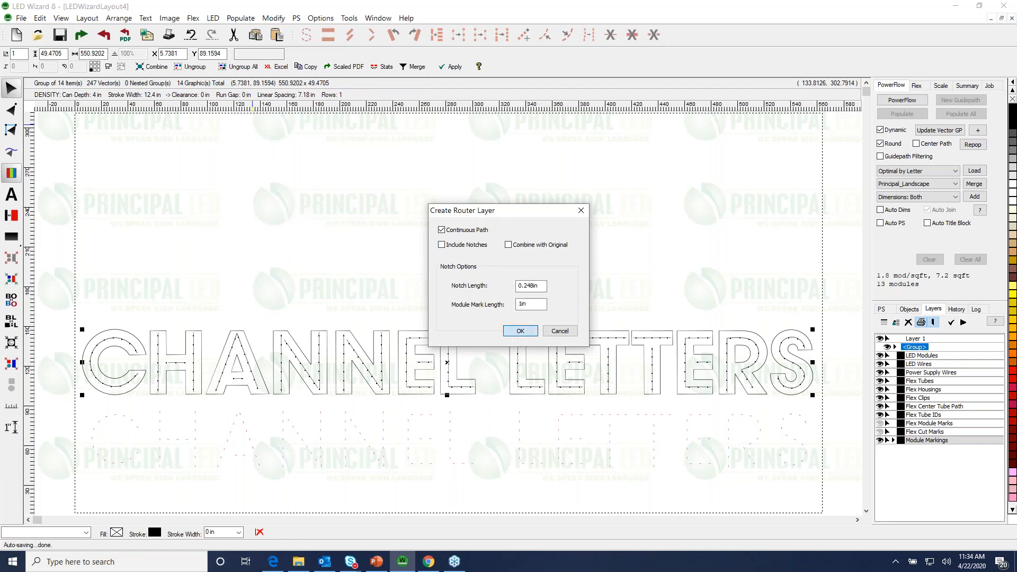
Move the letter group up off the continuous router paths and inspect the paths for the first letters
drag(448, 366, 442, 293)
drag(72, 409, 236, 303)
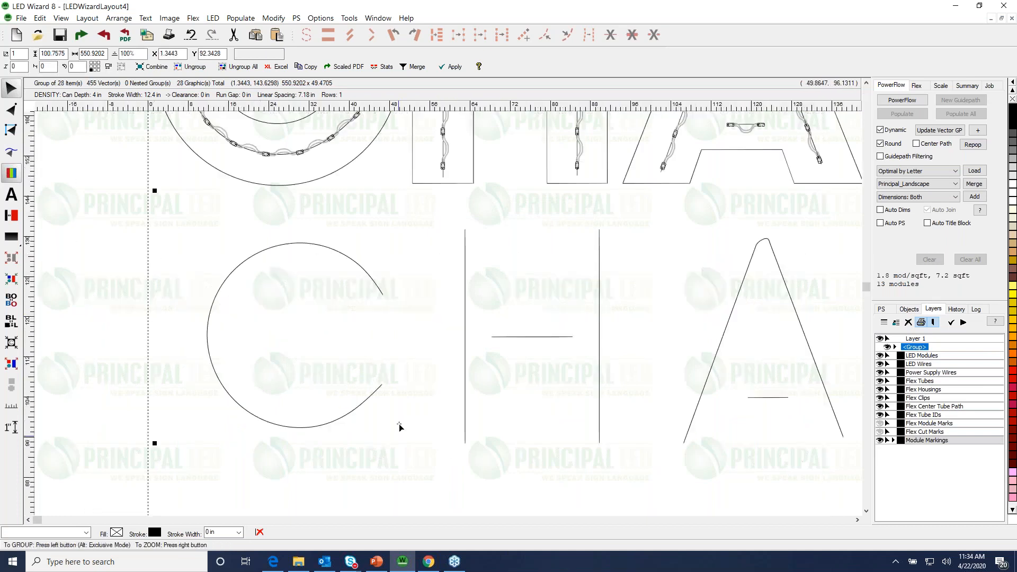
right_click(408, 371)
drag(250, 416, 338, 306)
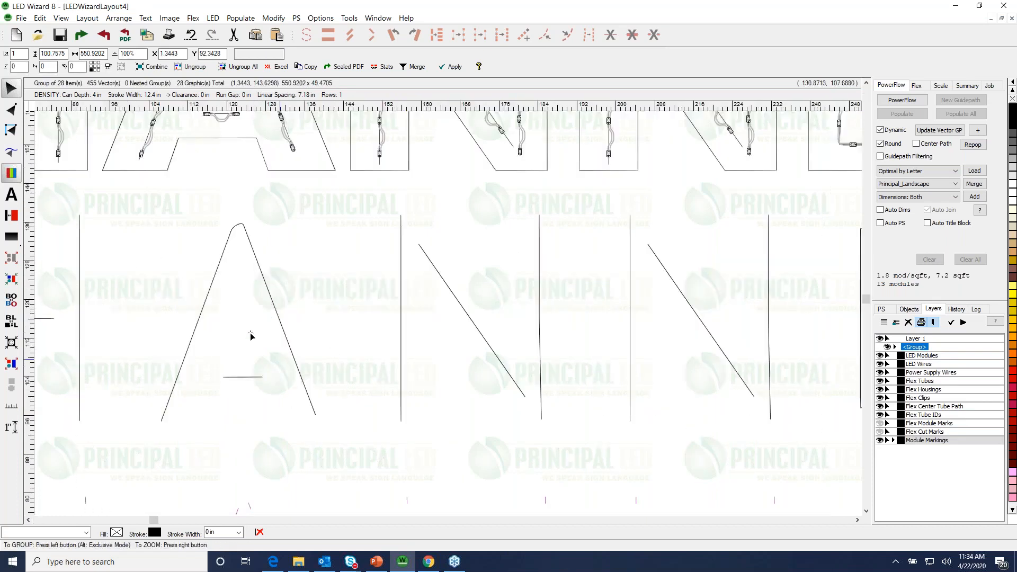
Inspect the continuous router paths of the remaining letters, from the N's through the final S
right_click(258, 282)
drag(369, 314, 547, 419)
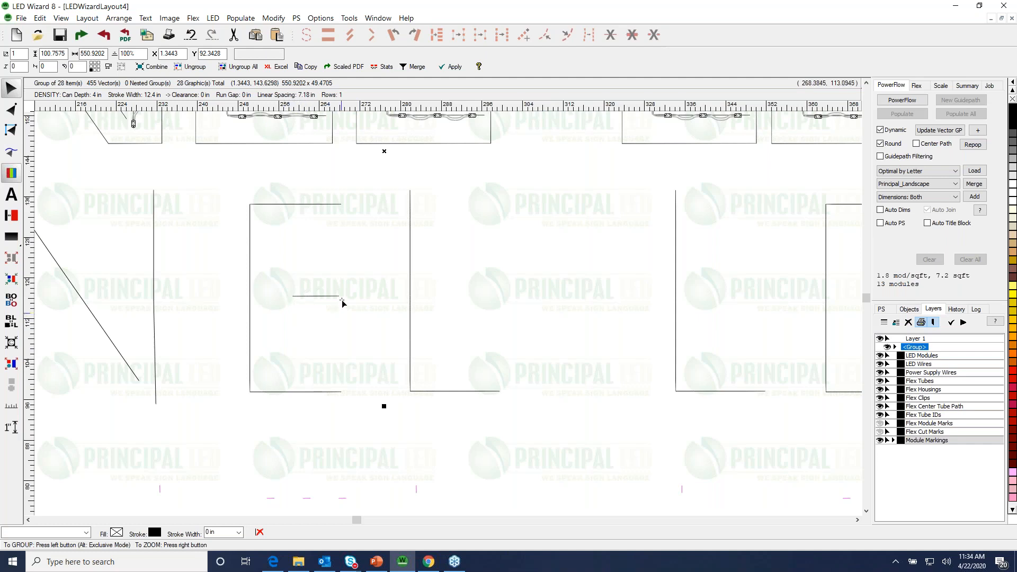
right_click(328, 297)
drag(492, 328, 778, 400)
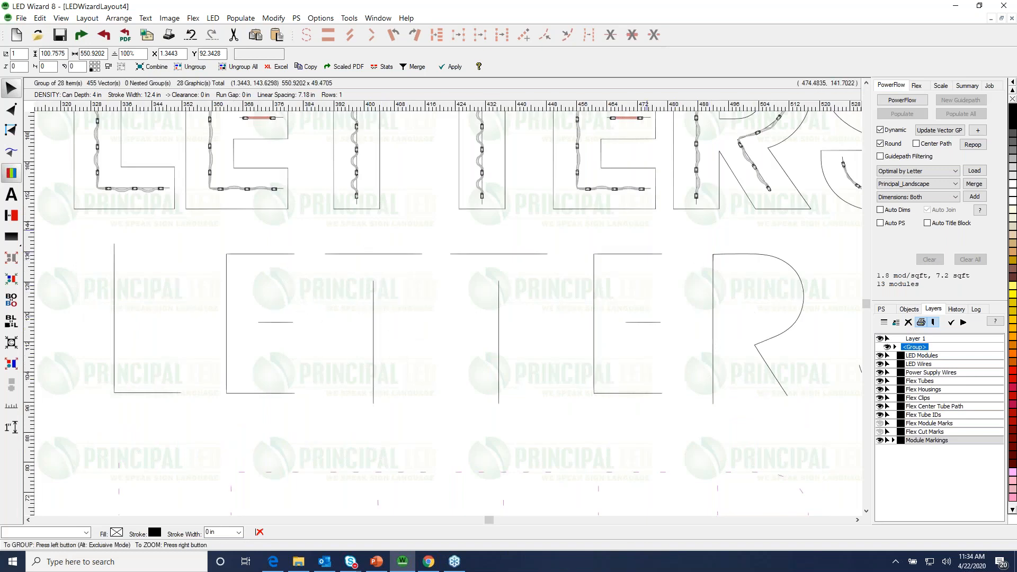
drag(646, 218, 992, 483)
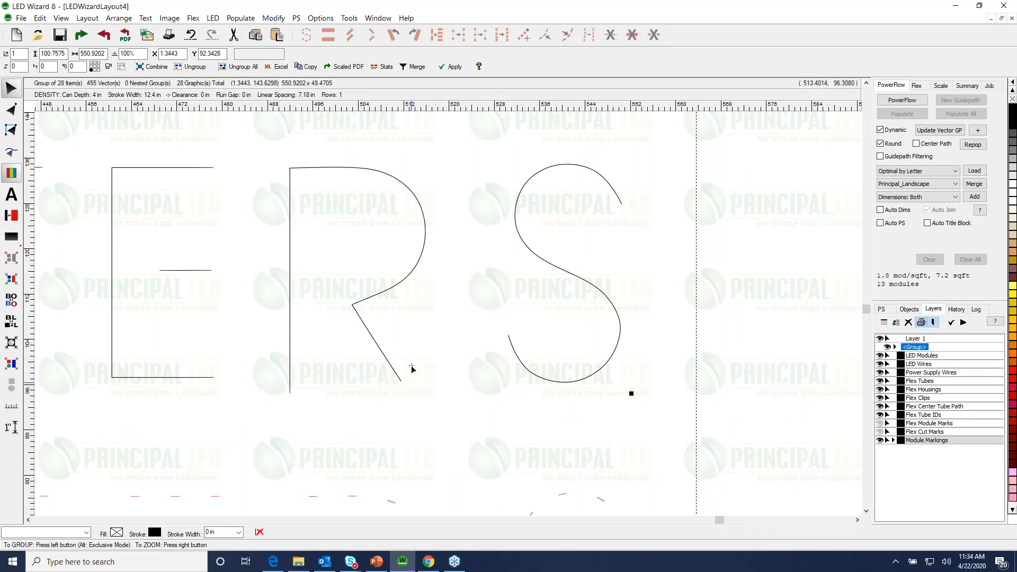
right_click(453, 380)
click(455, 379)
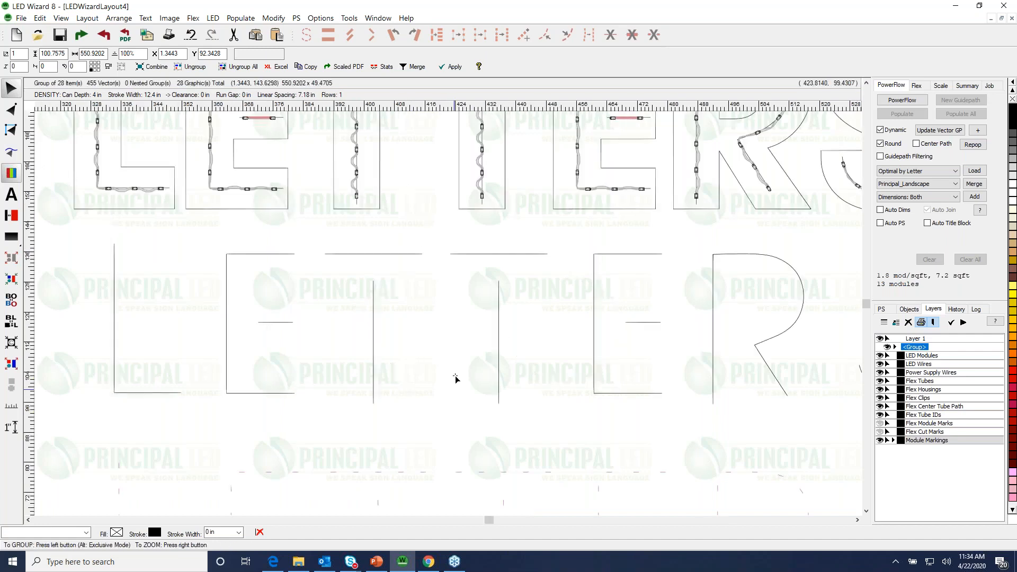
right_click(520, 430)
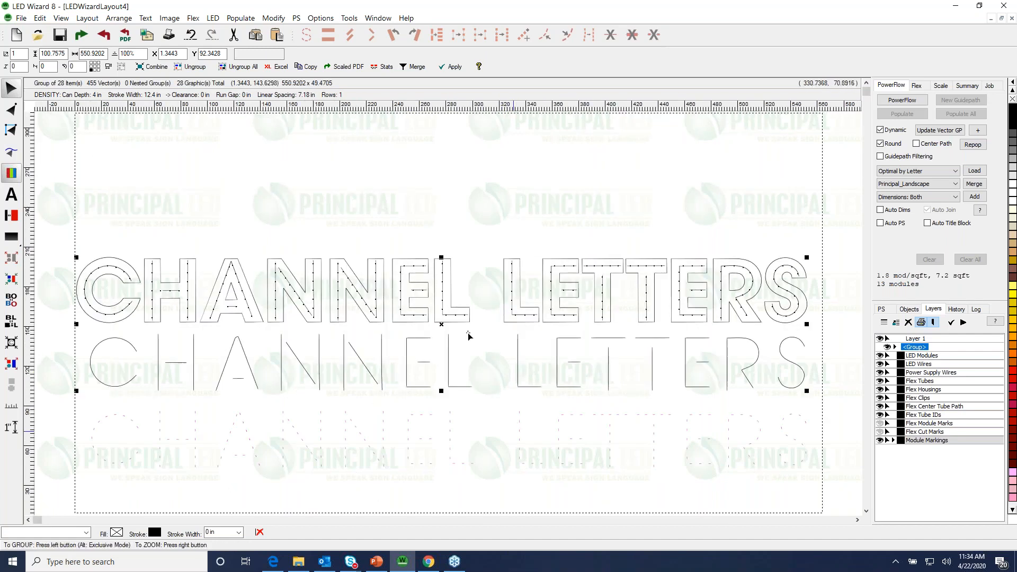
Create another router layer from the letter group with Continuous Path and Include Notches on, keeping the 0.248 in notch and 1 in module mark lengths
drag(446, 300, 444, 300)
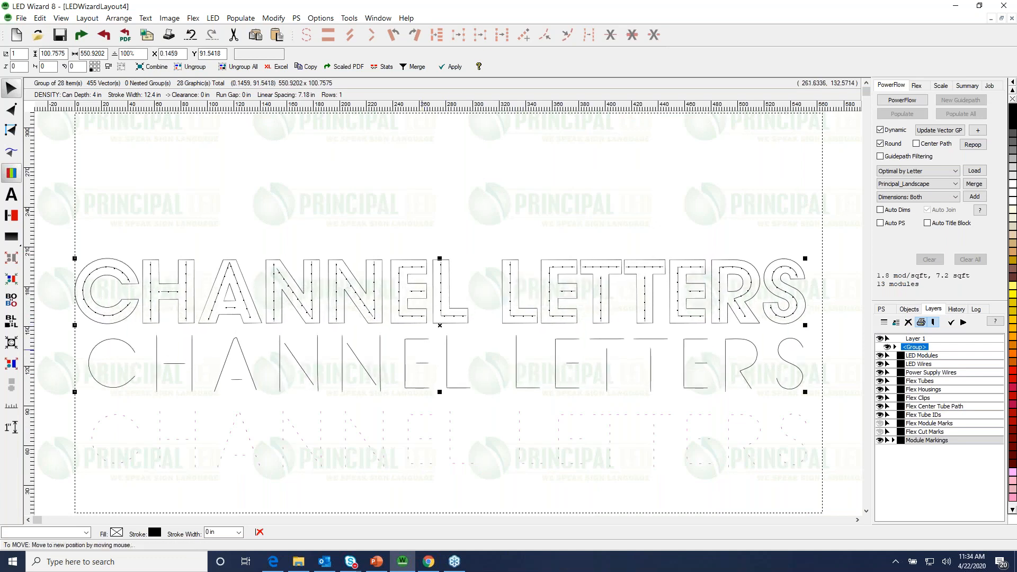
click(395, 322)
drag(62, 242, 835, 332)
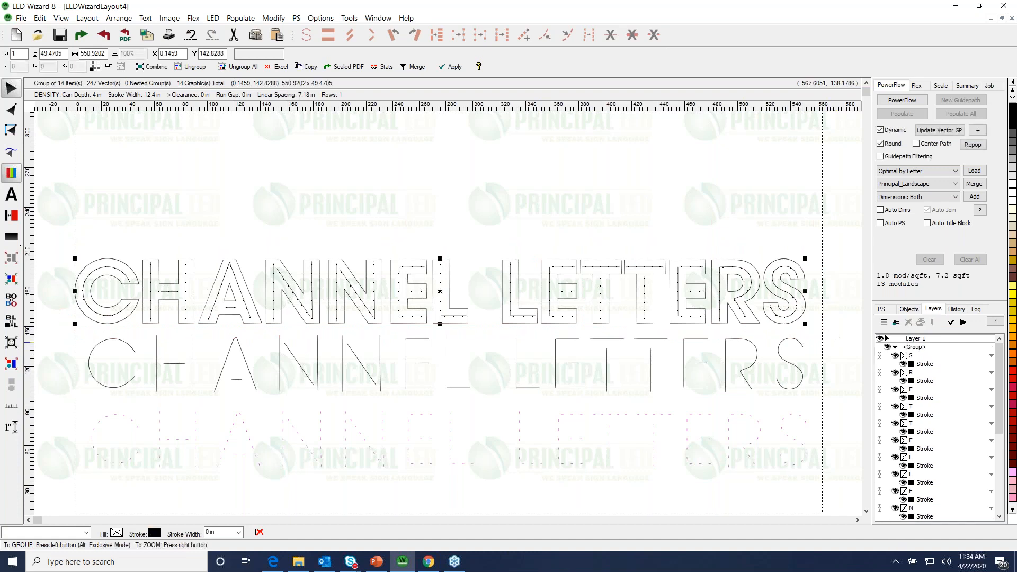
click(200, 20)
click(268, 131)
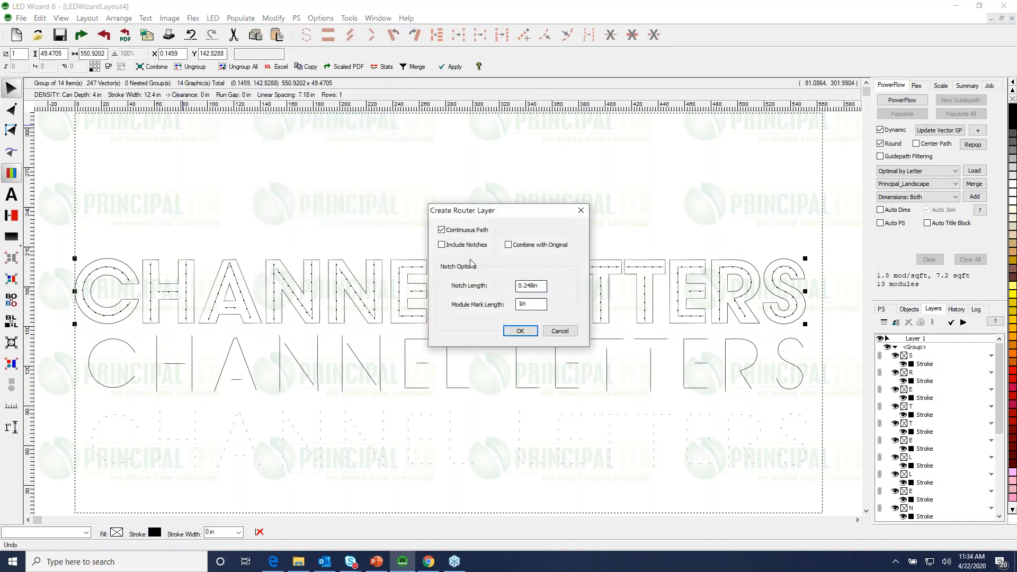
click(441, 245)
click(521, 329)
click(520, 331)
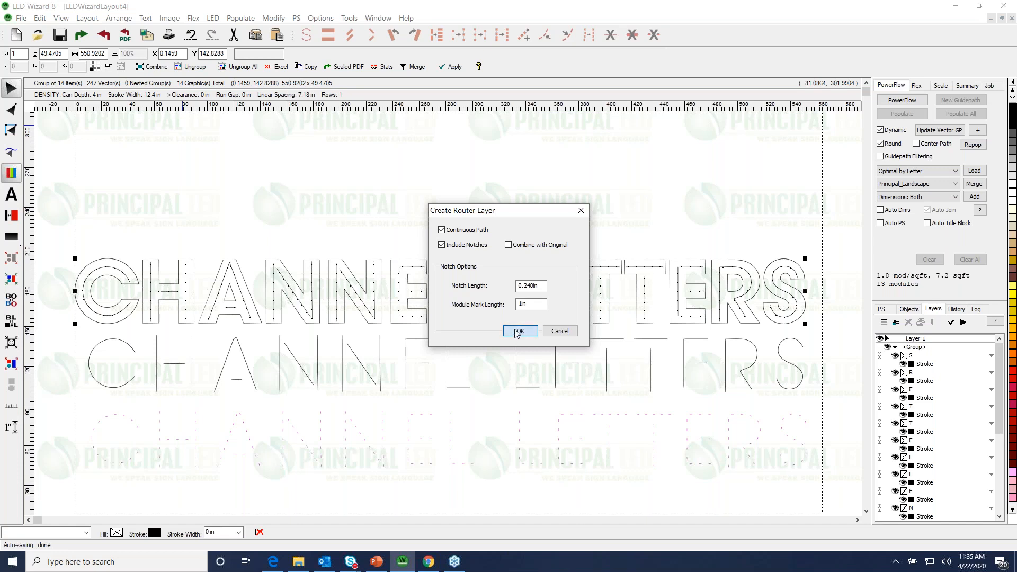
Move the letter group up off the notched router paths and inspect the notches on the letter C
drag(445, 301, 437, 227)
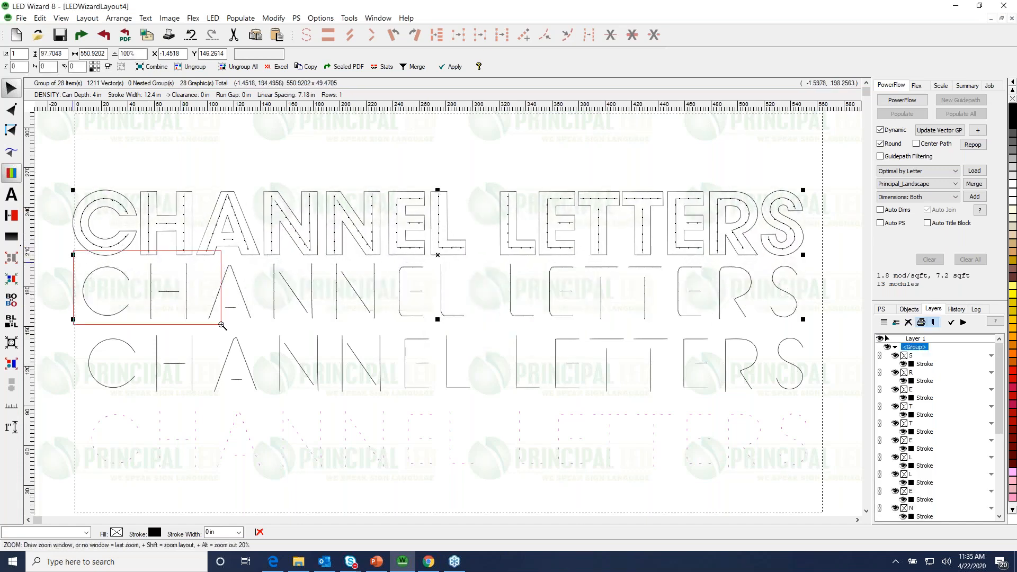
drag(73, 250, 221, 325)
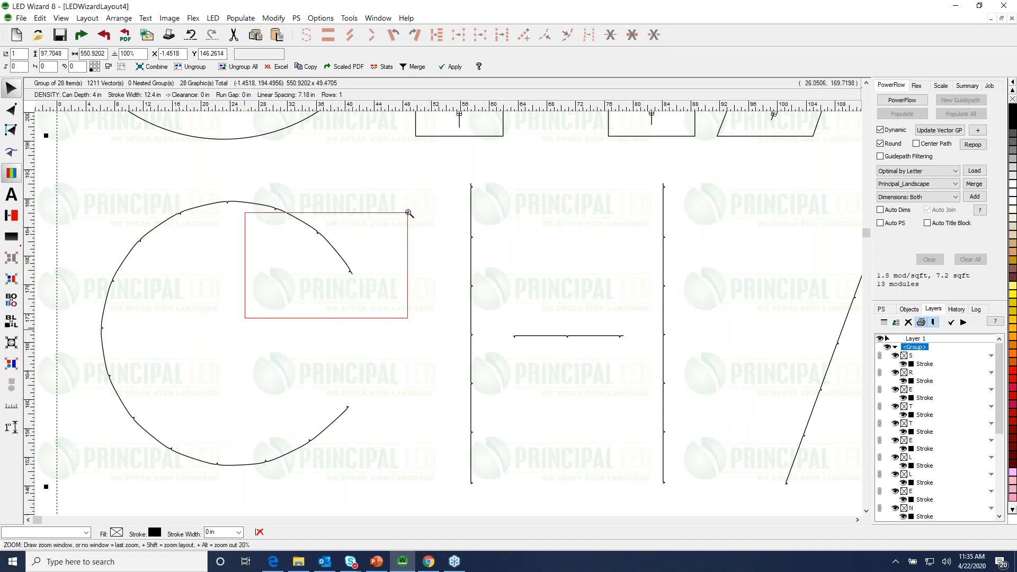
drag(245, 318, 416, 208)
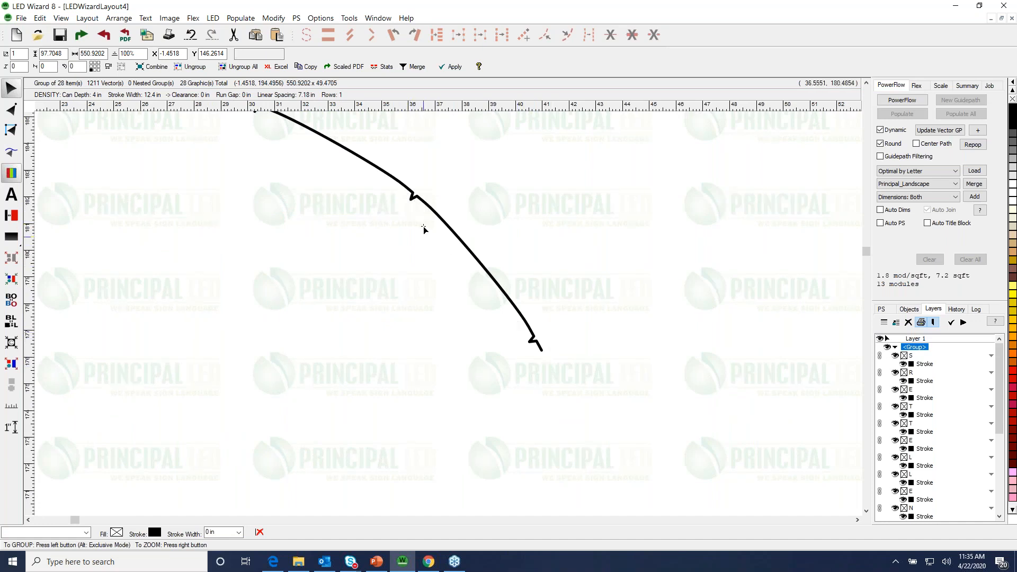
right_click(438, 313)
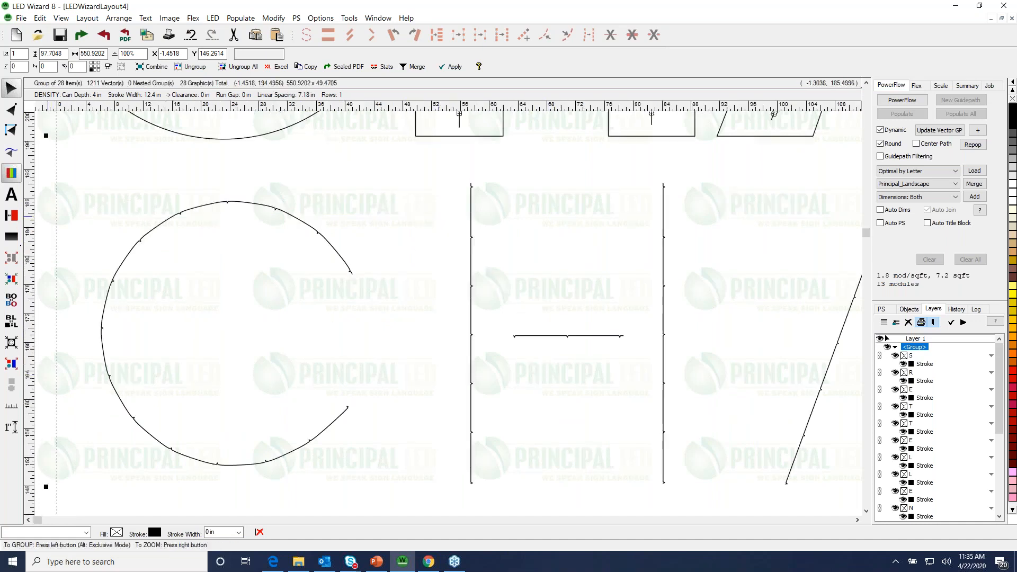
Examine the nodes of individual notches along the upper curve of the C with the Vector Edit tool
click(11, 109)
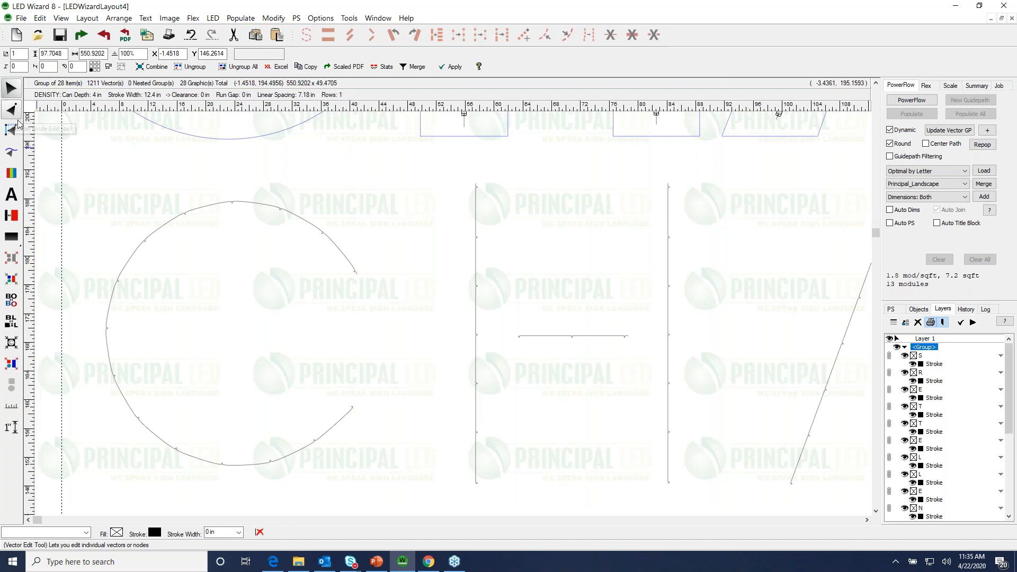
key(z)
drag(258, 189, 429, 307)
click(419, 294)
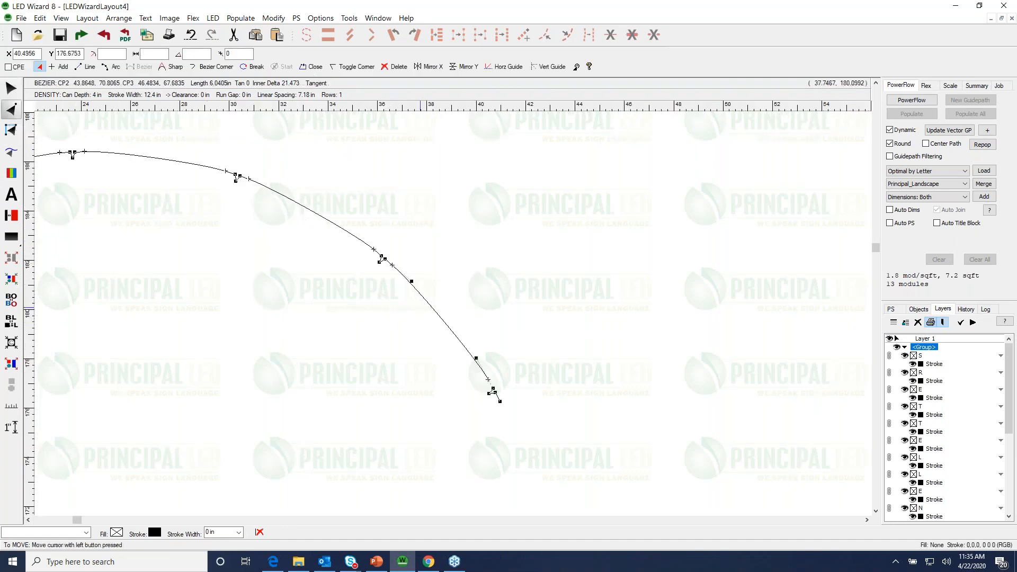
key(z)
drag(316, 307, 477, 230)
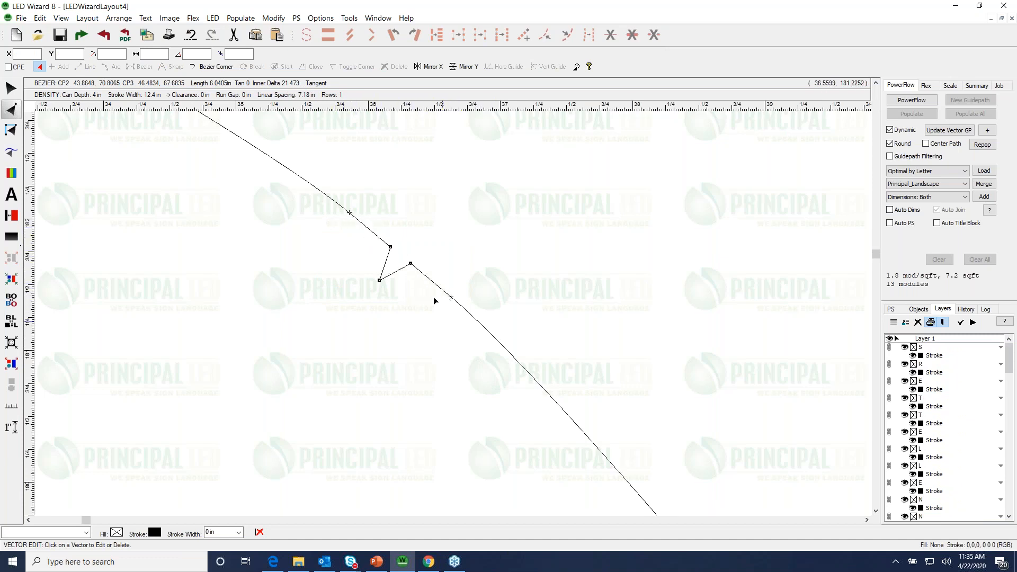
key(z)
click(449, 322)
key(z)
drag(186, 212, 320, 150)
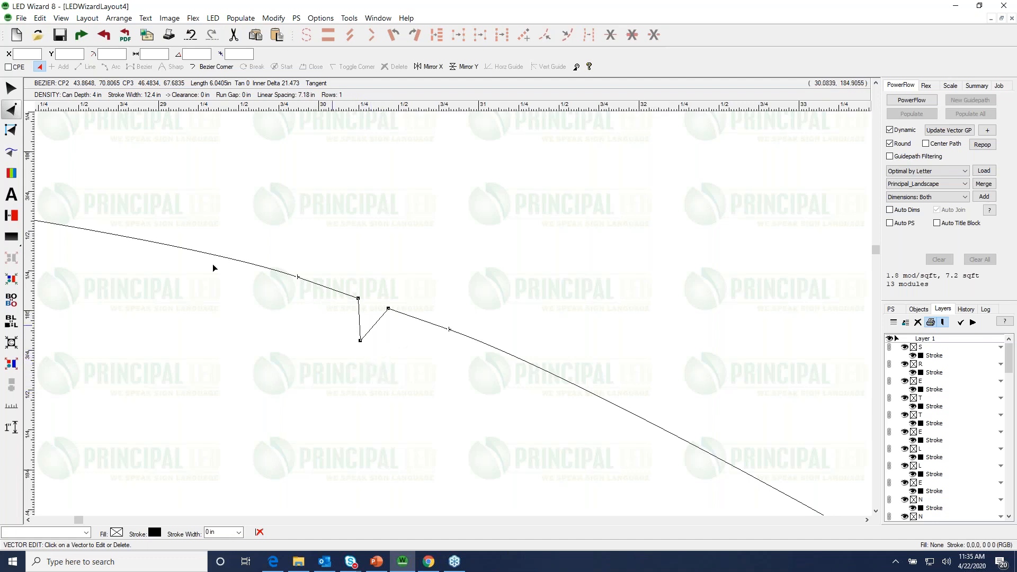
Leave vector editing and review the notched router paths across the layout and close up on the C and H
click(11, 88)
key(z)
click(280, 297)
key(z)
click(169, 239)
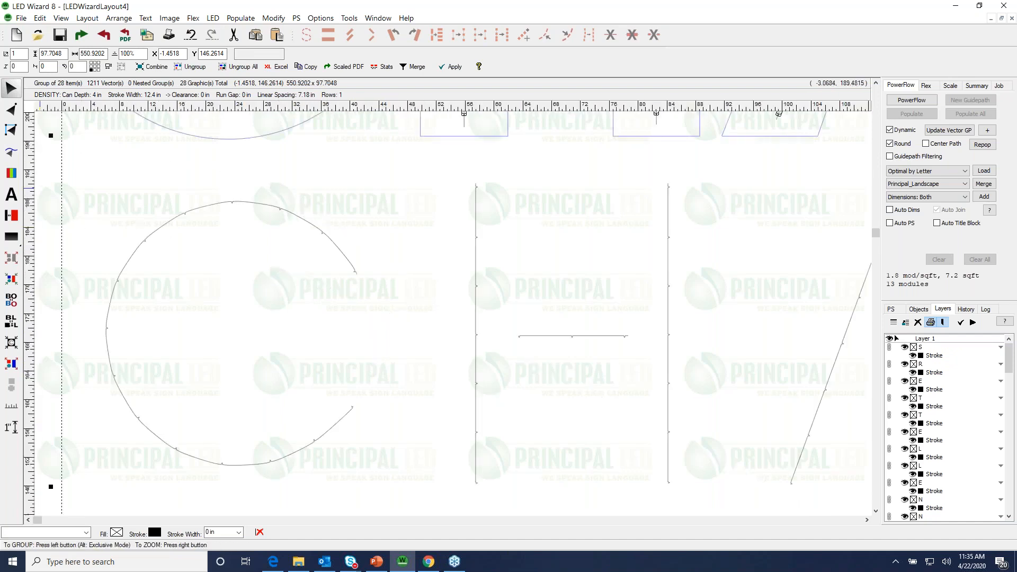
click(13, 172)
right_click(304, 302)
click(286, 310)
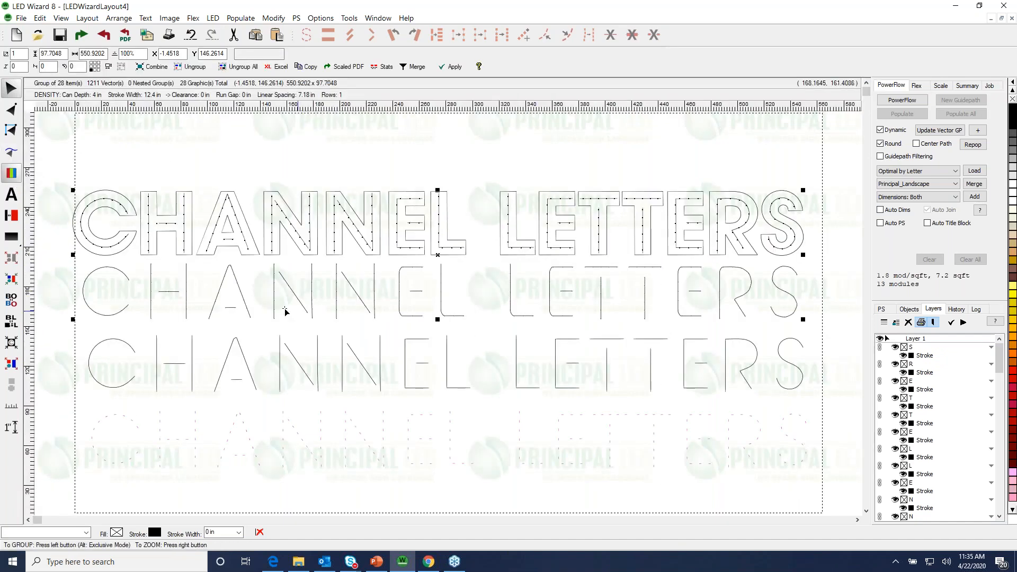
right_click(83, 256)
drag(84, 256, 171, 322)
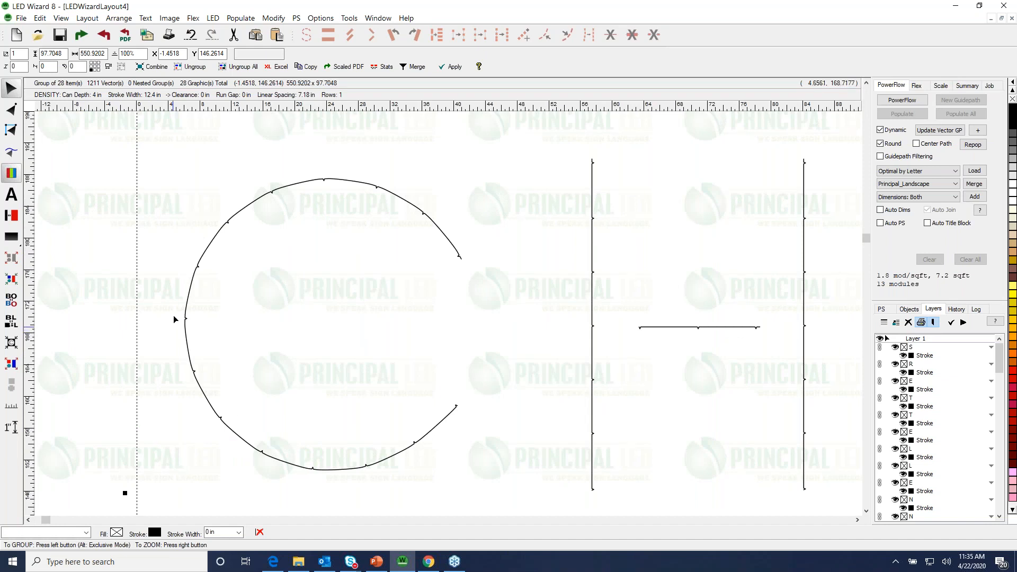
right_click(279, 318)
click(283, 320)
Undo the separating move and shift the letters together with their notched paths up to about X 5.74, Y 160.05
key(ctrl+z)
drag(61, 241, 818, 337)
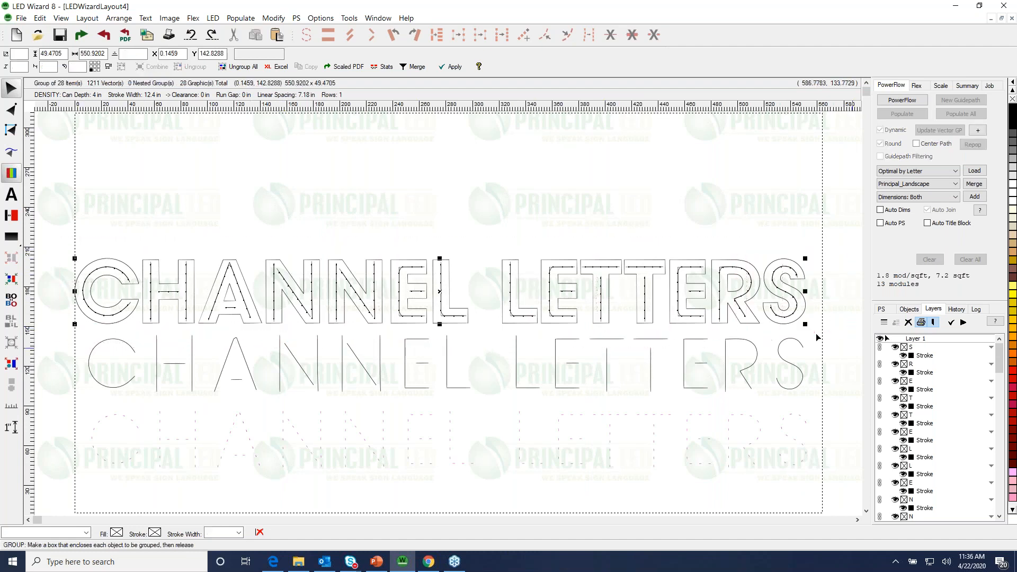
drag(616, 295, 621, 276)
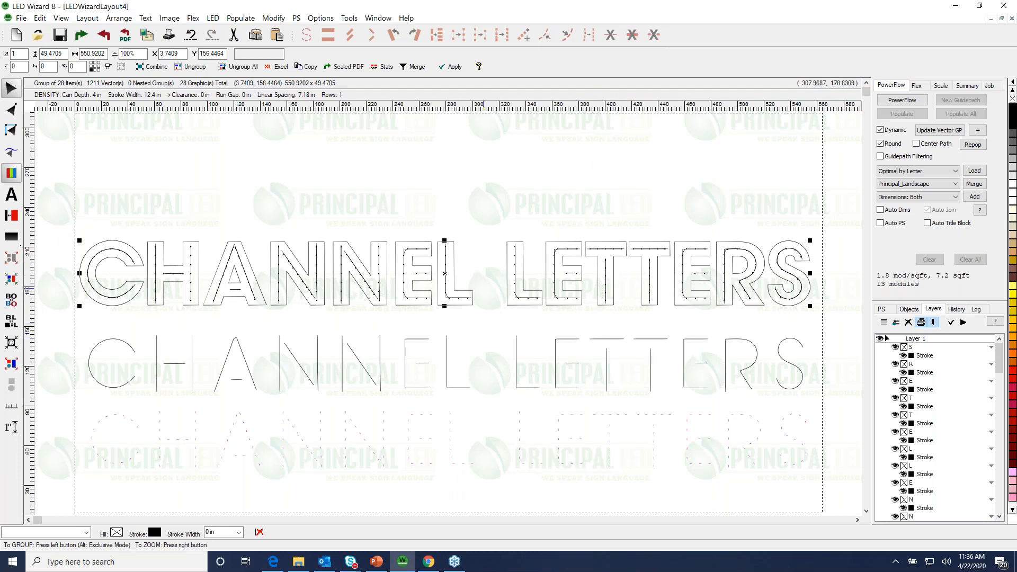
drag(518, 225, 667, 338)
right_click(530, 299)
drag(448, 285, 451, 279)
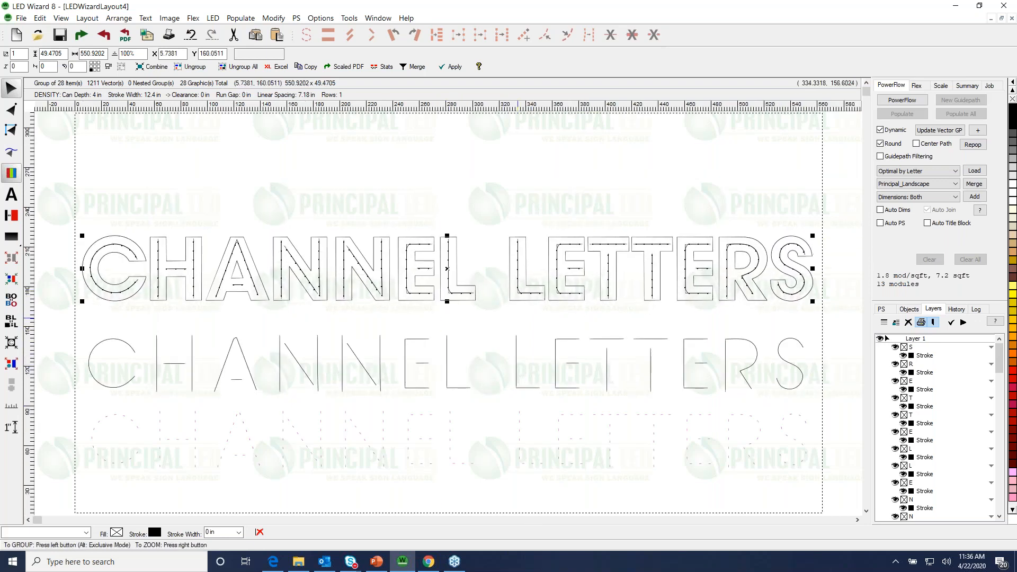
Set up a DXF export of the selected letters with the PRODUCTION profile, check its layers, and preview the result
click(104, 35)
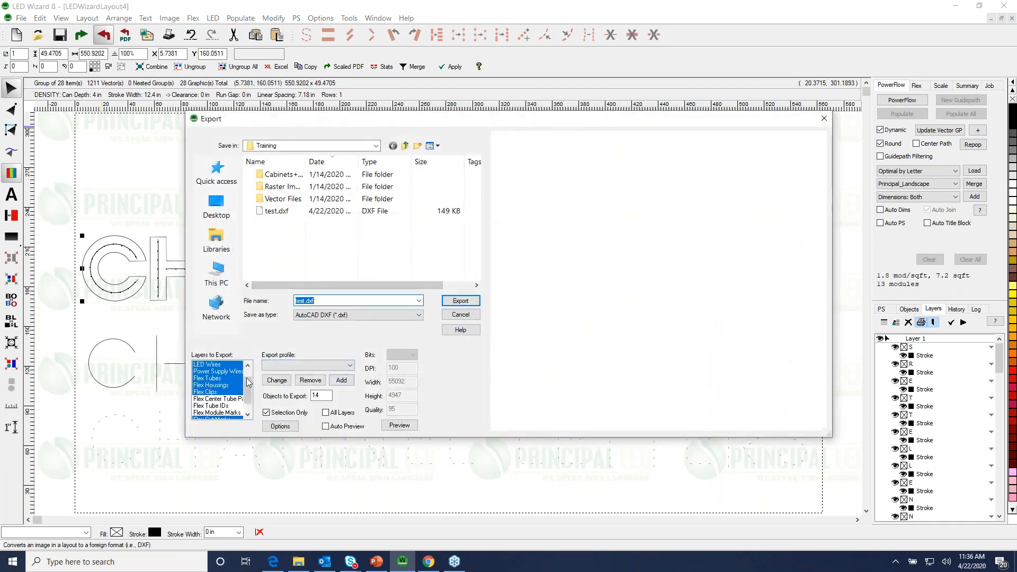
mouse_move(249, 383)
mouse_down()
mouse_move(251, 410)
mouse_move(251, 372)
mouse_up()
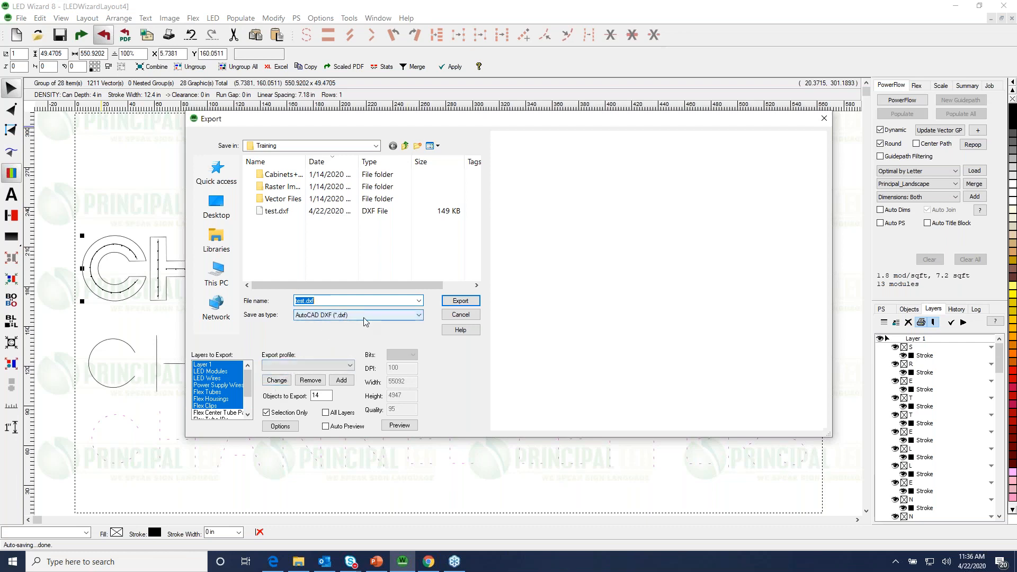
click(351, 366)
click(334, 388)
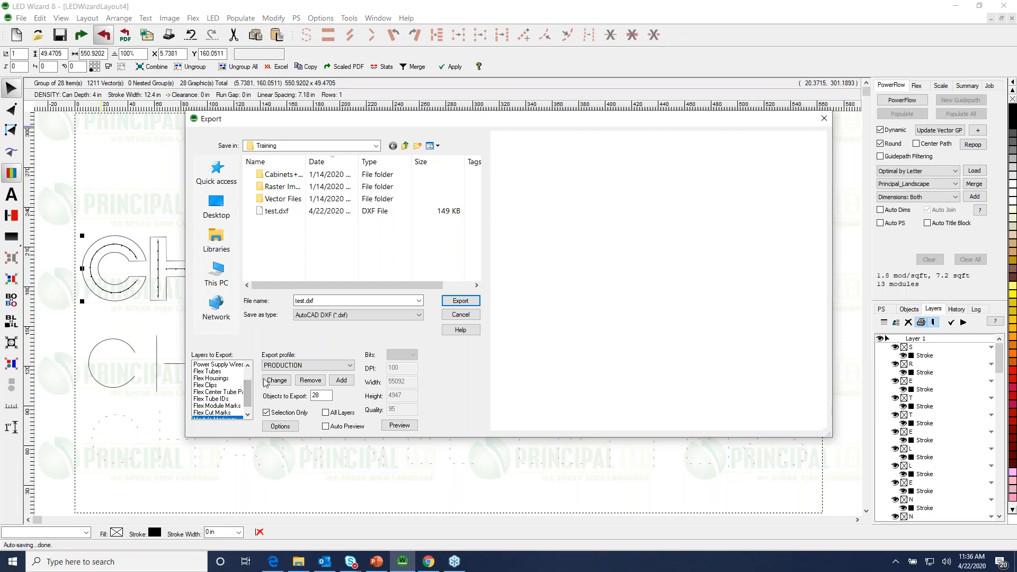
mouse_move(248, 389)
mouse_down()
mouse_move(253, 370)
mouse_move(255, 401)
mouse_move(254, 375)
mouse_up()
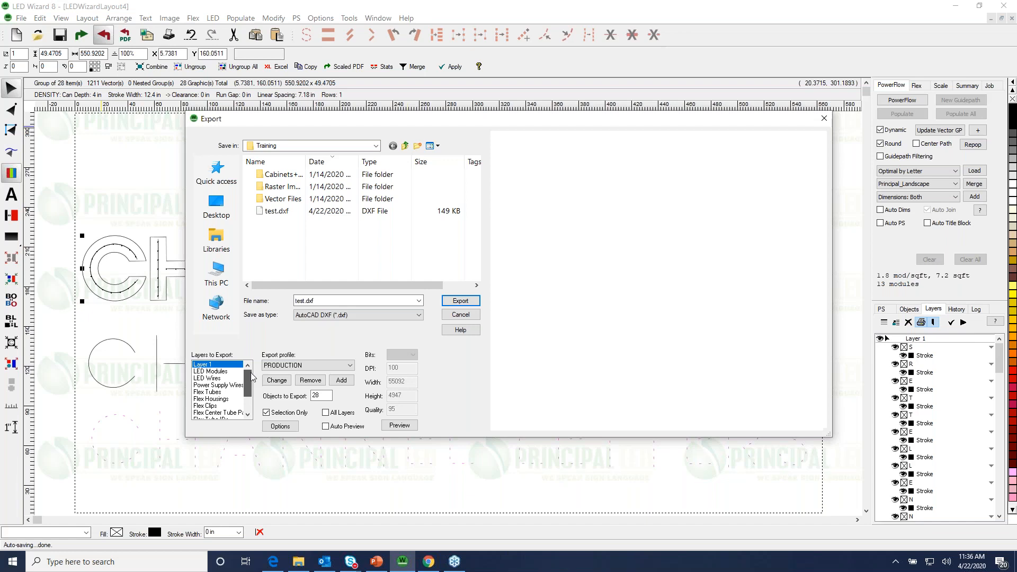
drag(251, 373, 250, 395)
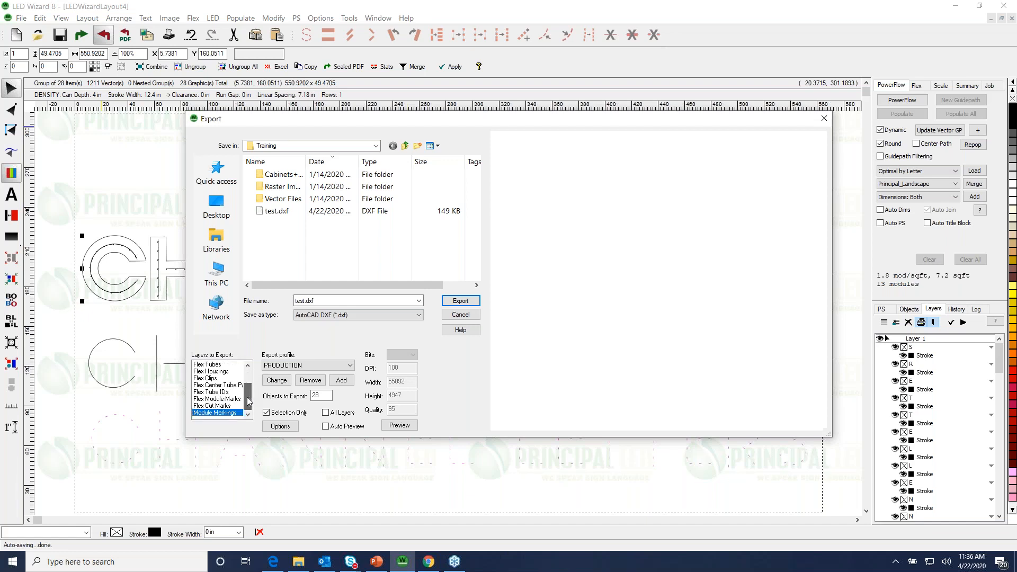
click(400, 425)
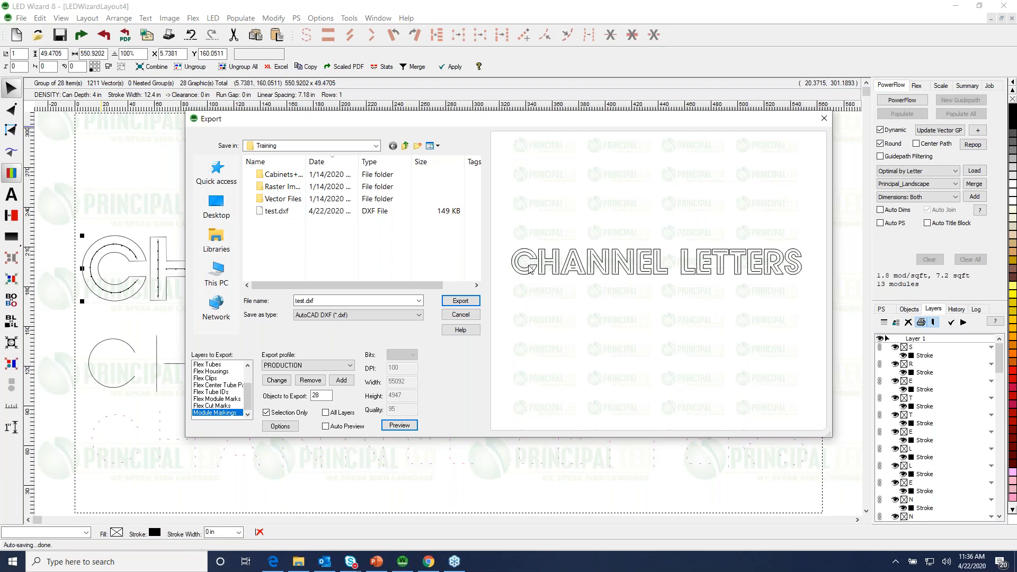
Name the DXF export file CL
click(367, 301)
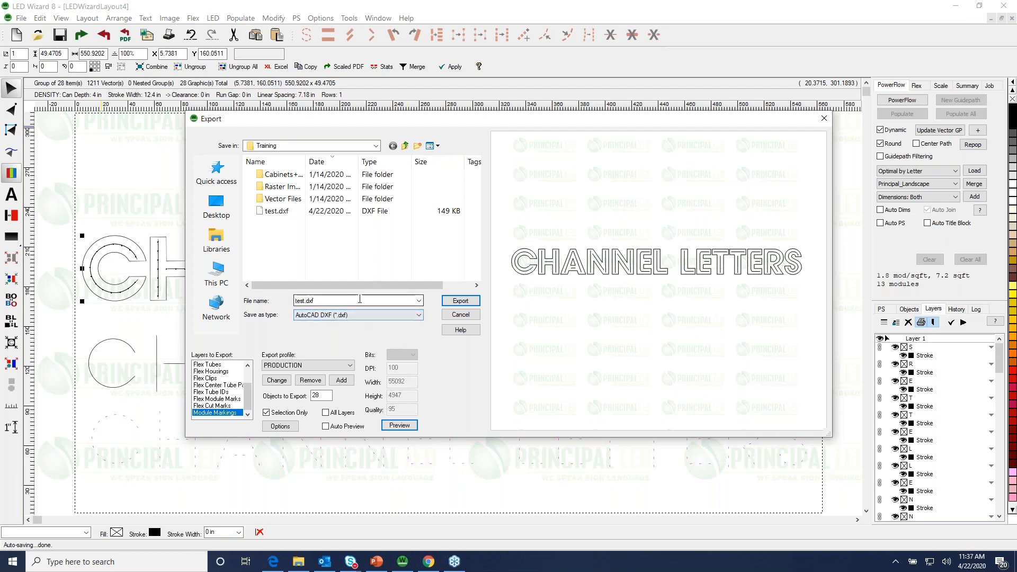
text(CL)
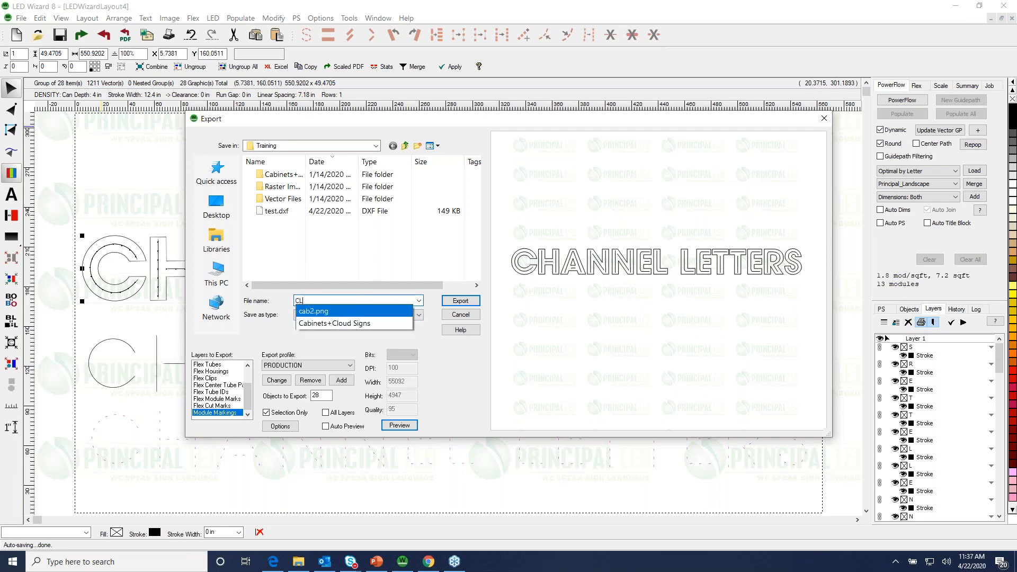
click(475, 370)
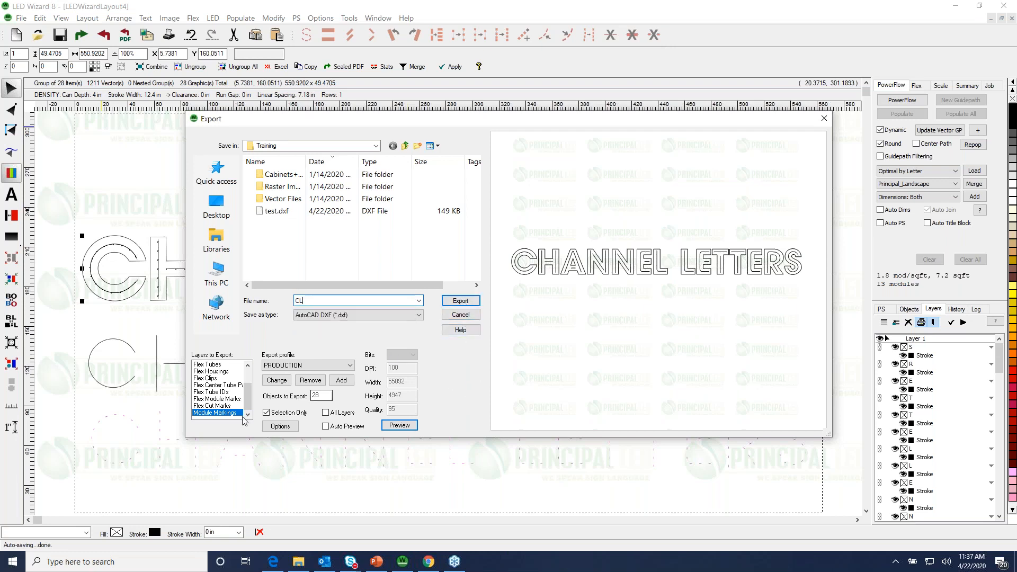
Accept the DXF options with Polyline - Lines and Arcs and Inches, and export the selected letters
click(280, 426)
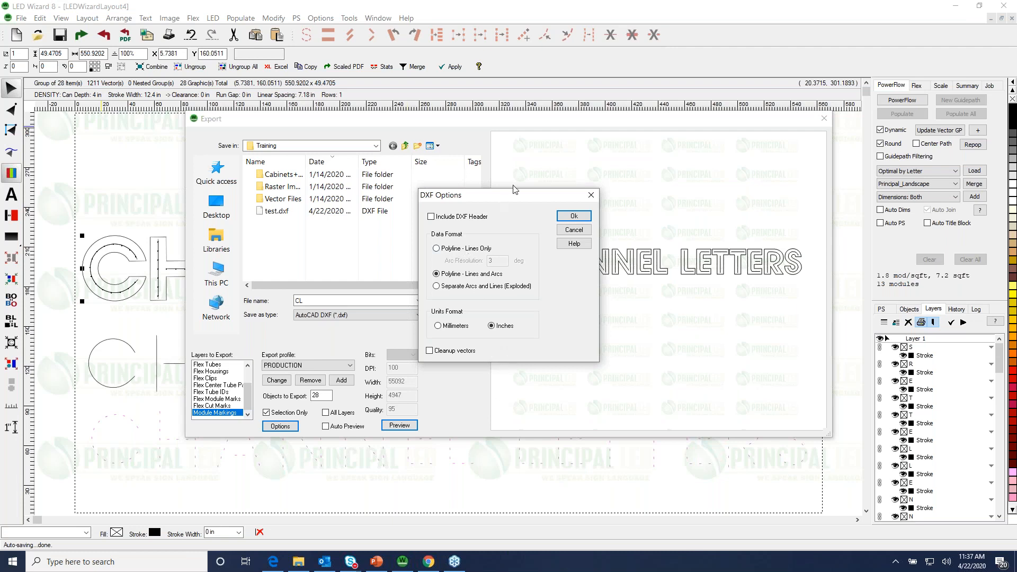
drag(514, 198, 525, 209)
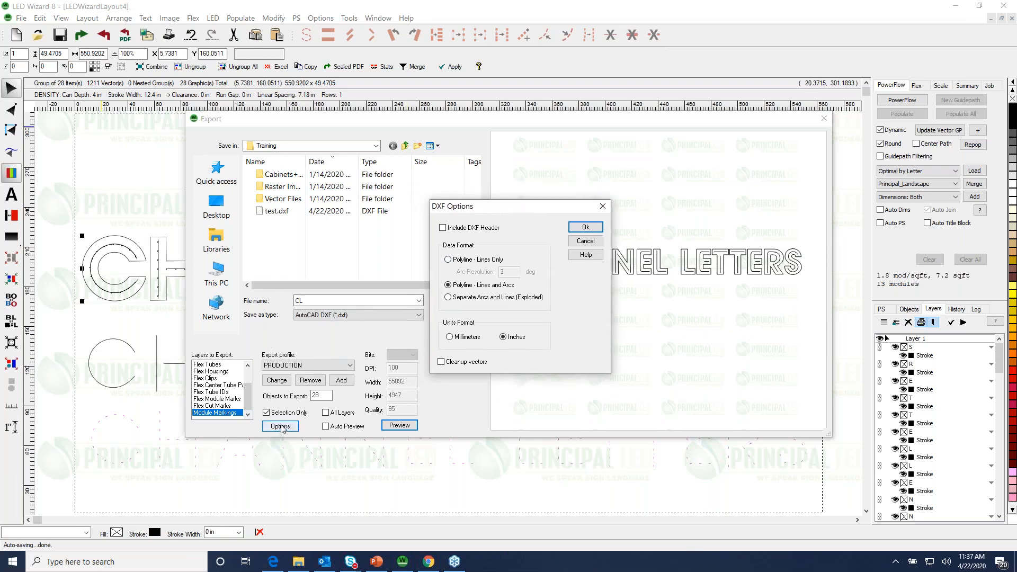
drag(505, 208, 499, 223)
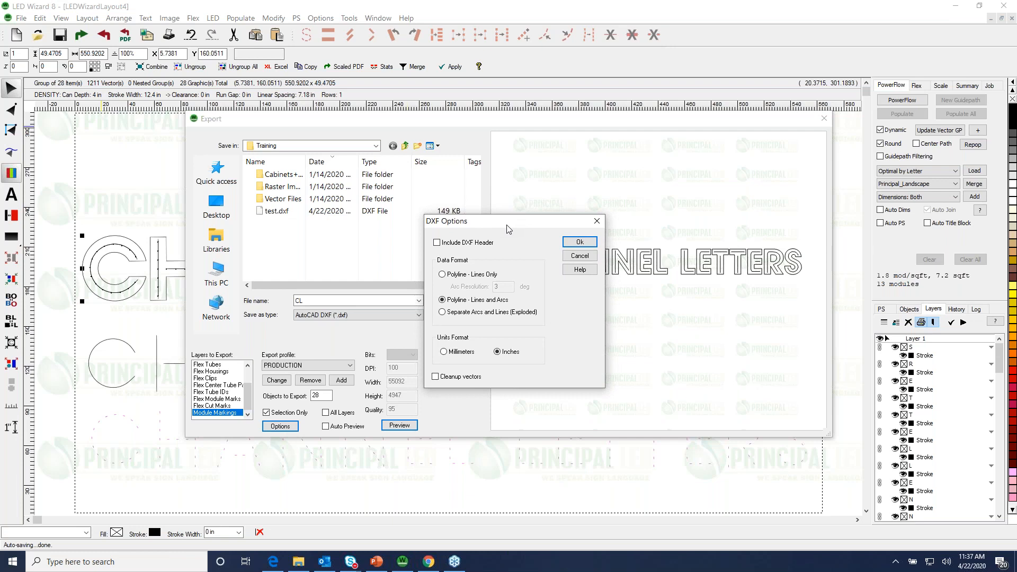
drag(516, 219, 517, 214)
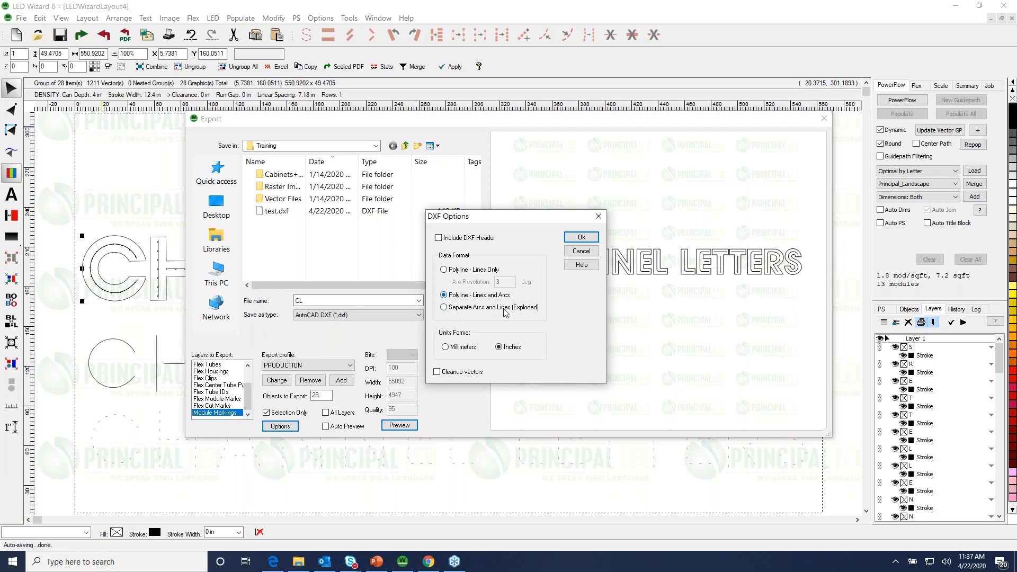
click(581, 238)
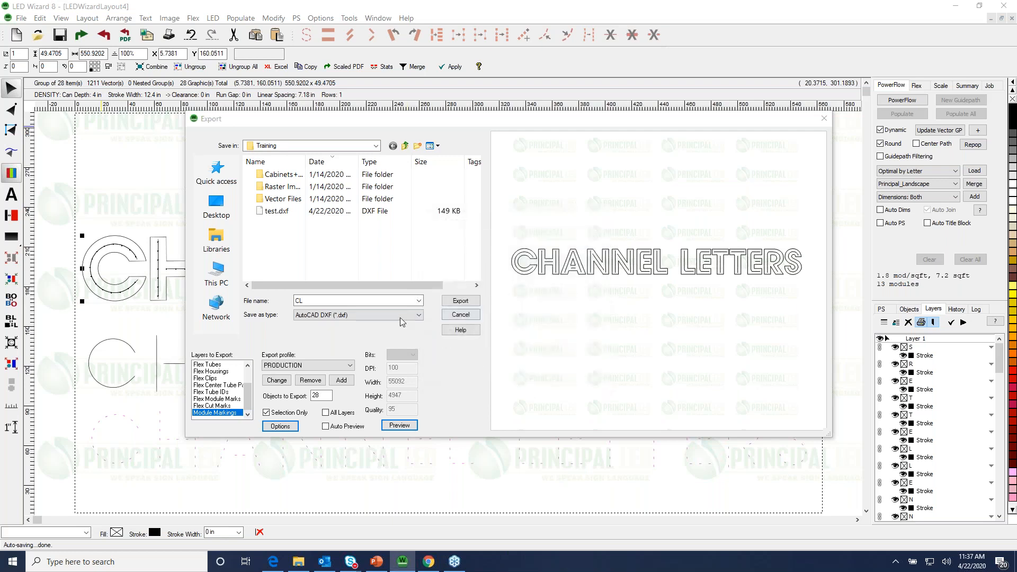
click(460, 300)
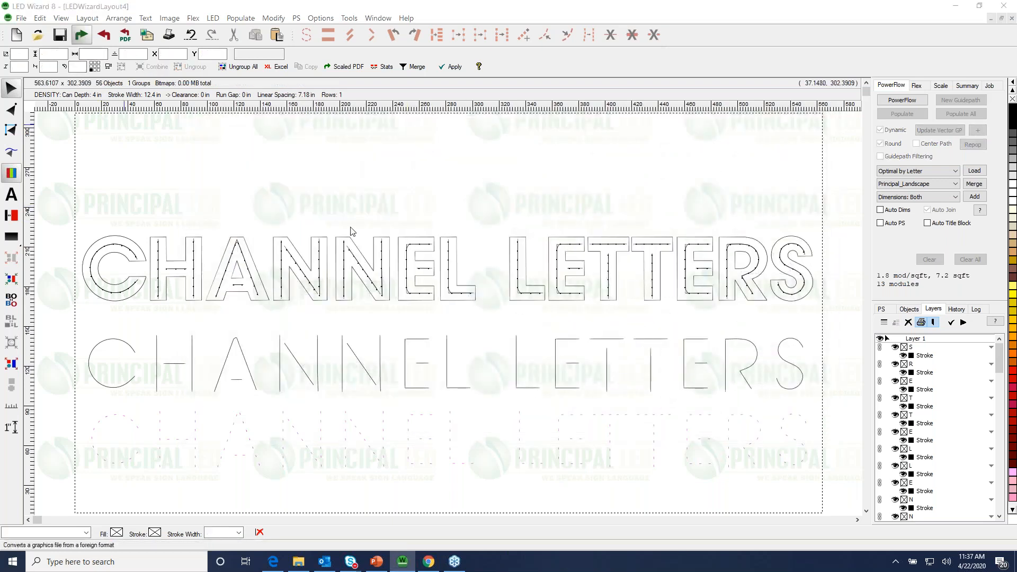
Import CL.dxf at full scale and place it above the populated letters
click(80, 35)
click(324, 212)
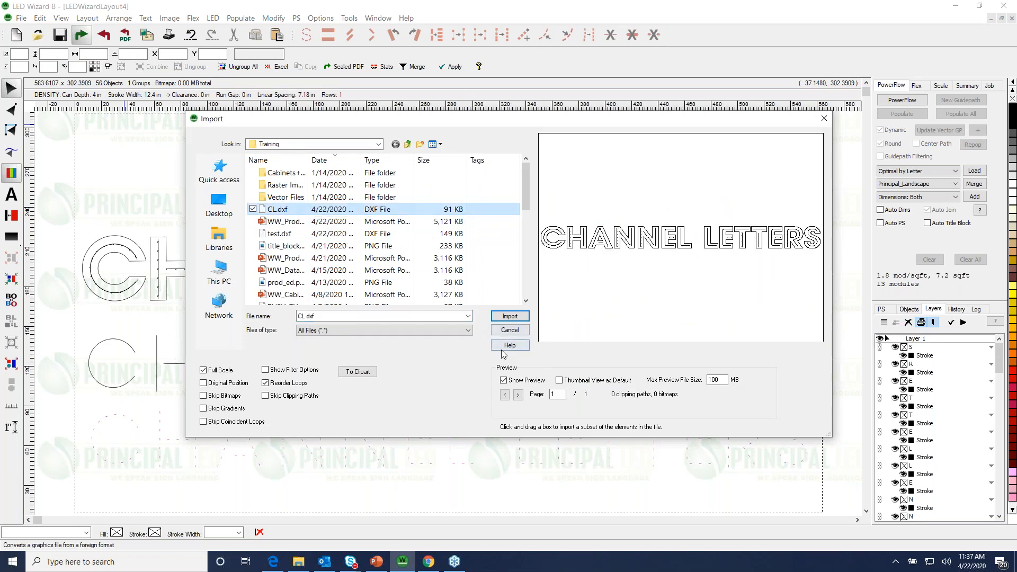
click(508, 317)
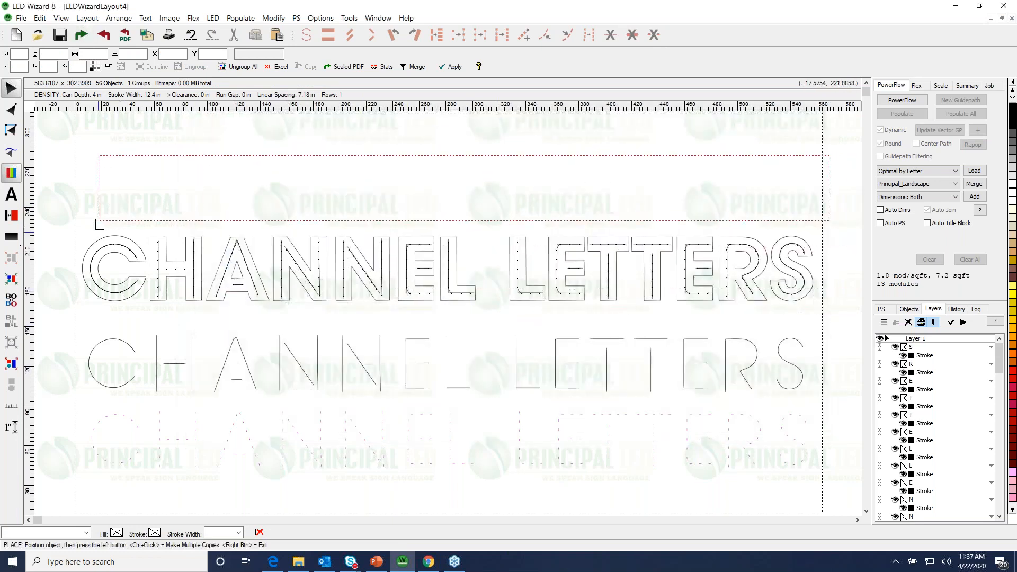
drag(62, 123, 223, 223)
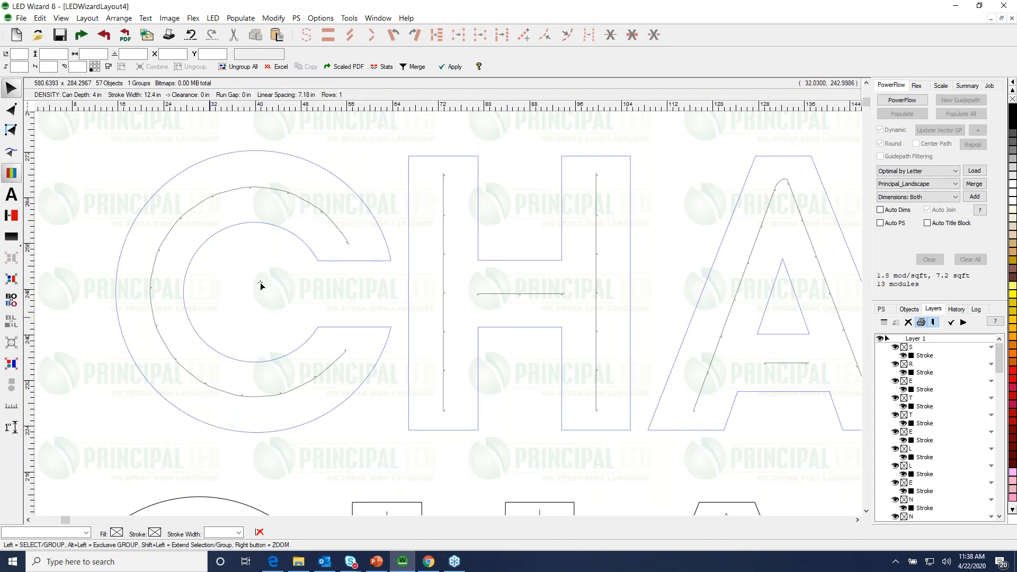
Select the imported artwork and move it to about X 6.57, Y 219.18, directly above the populated letters
click(426, 222)
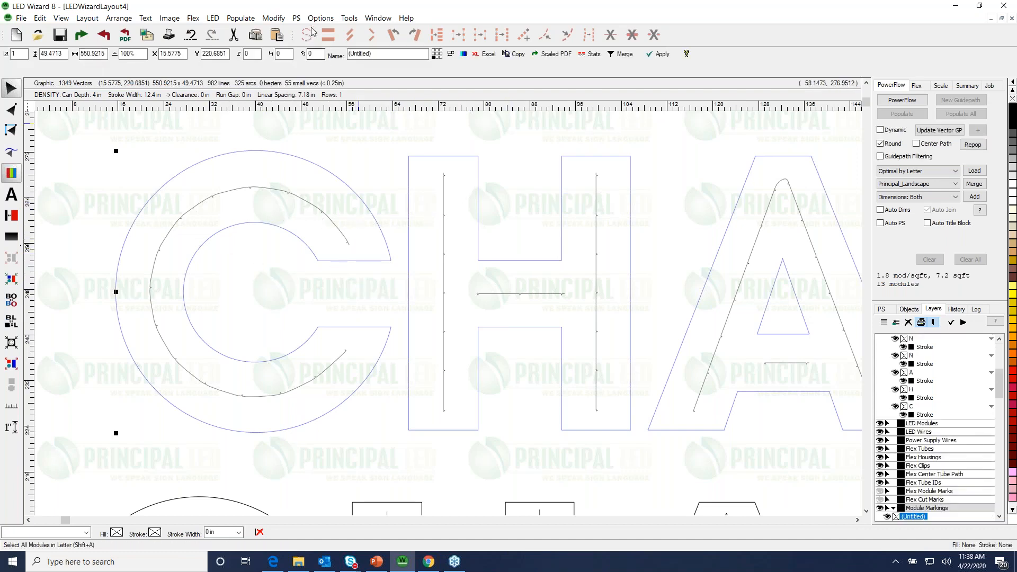
click(349, 18)
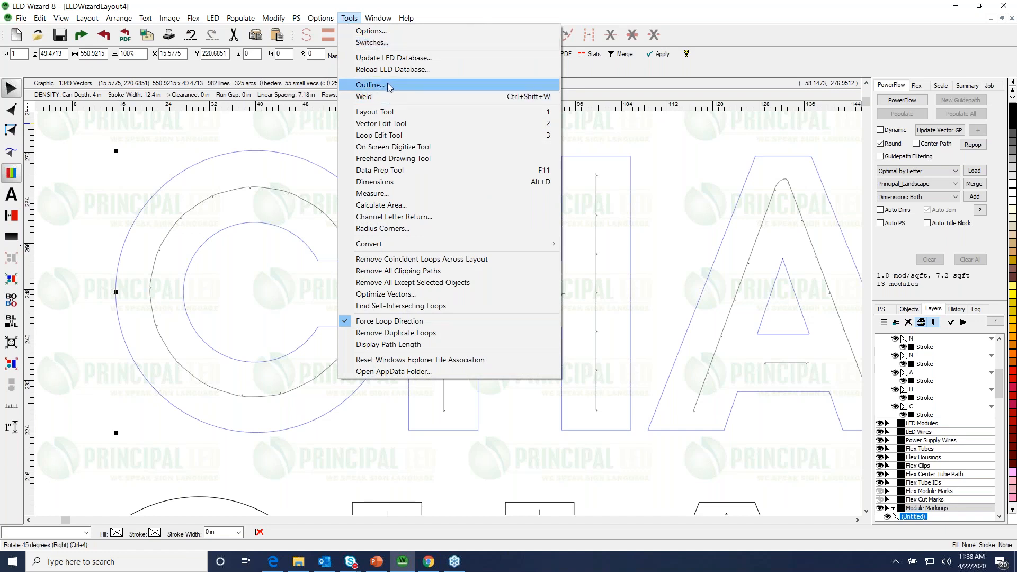
click(273, 241)
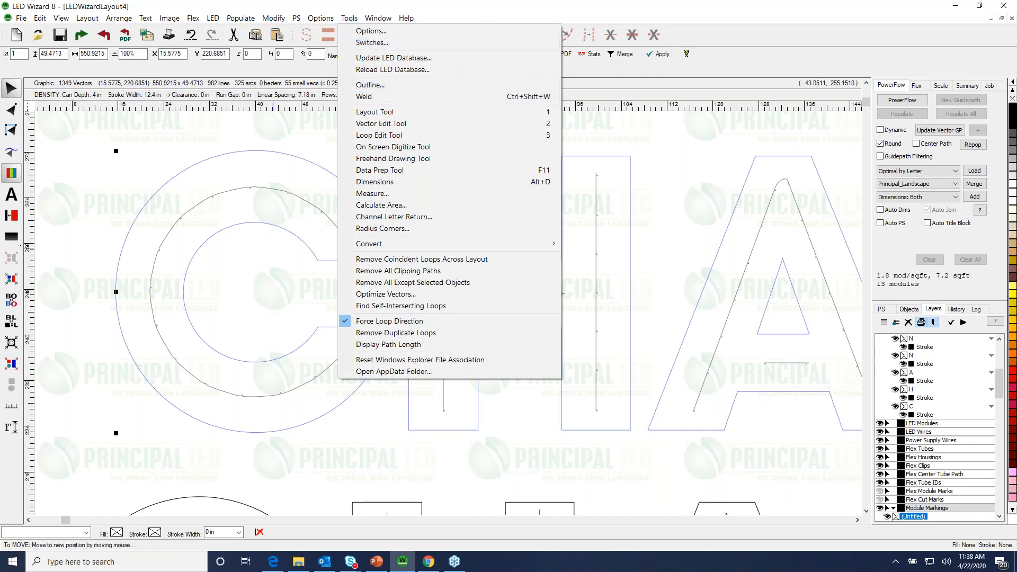
right_click(428, 278)
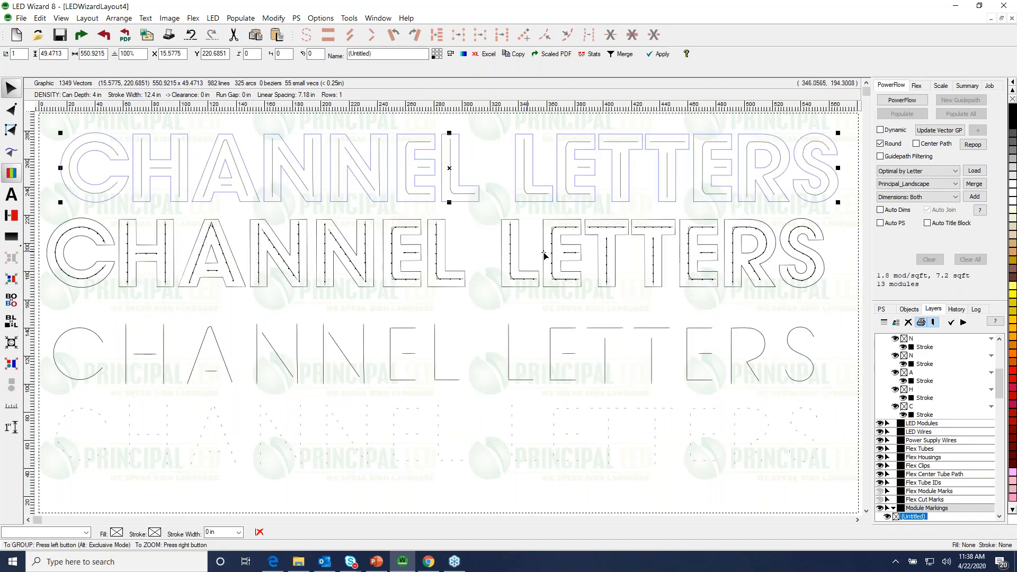
drag(553, 186, 540, 189)
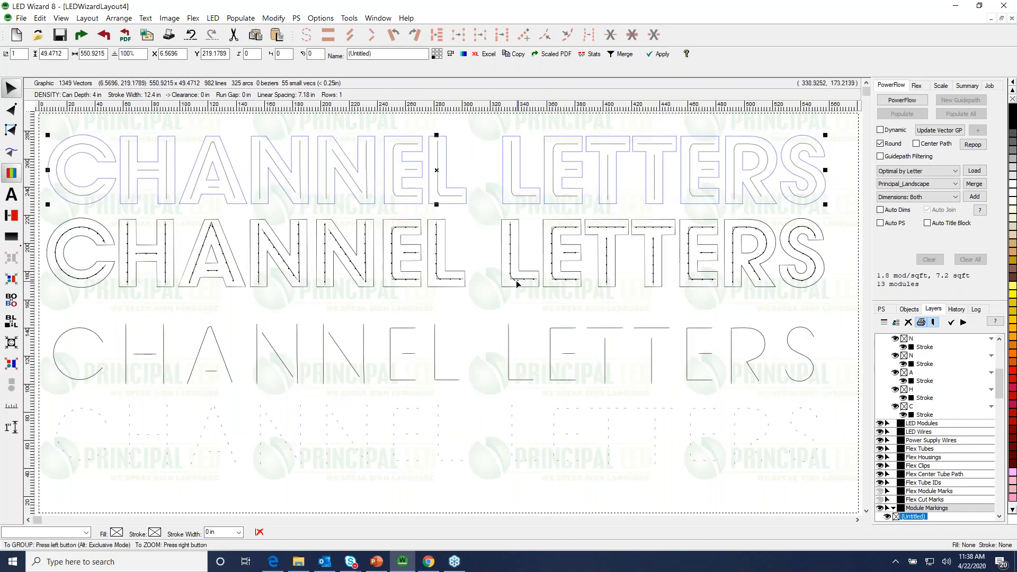
Examine the notched router paths inside the imported L, E and N letters
drag(484, 222, 559, 134)
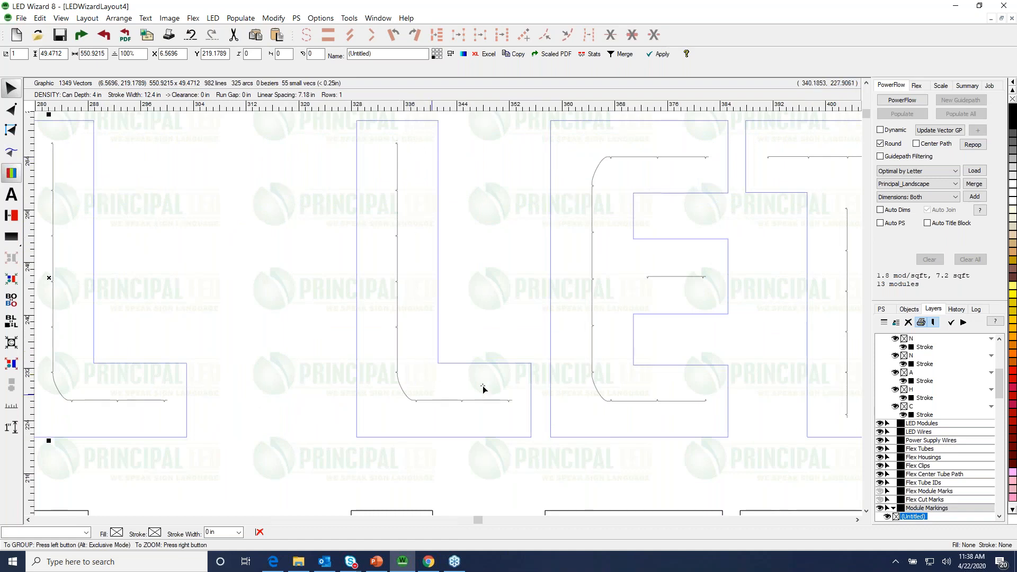
right_click(454, 345)
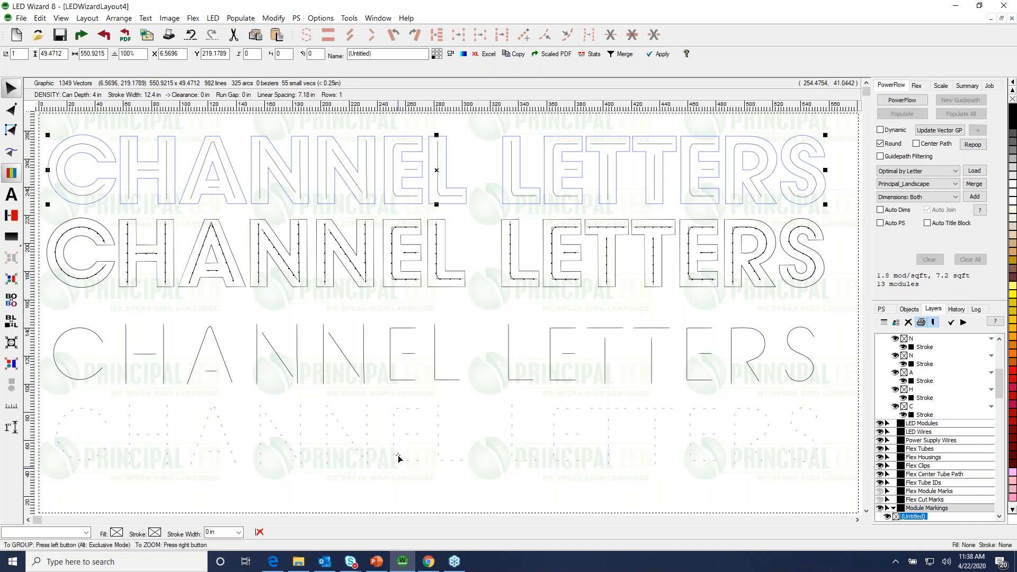
drag(306, 130, 445, 227)
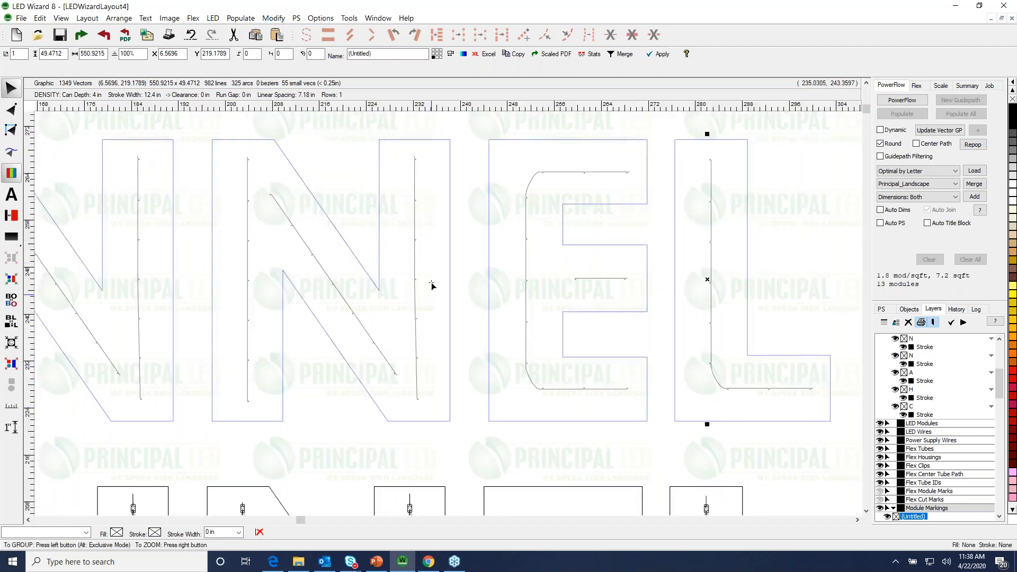
right_click(449, 347)
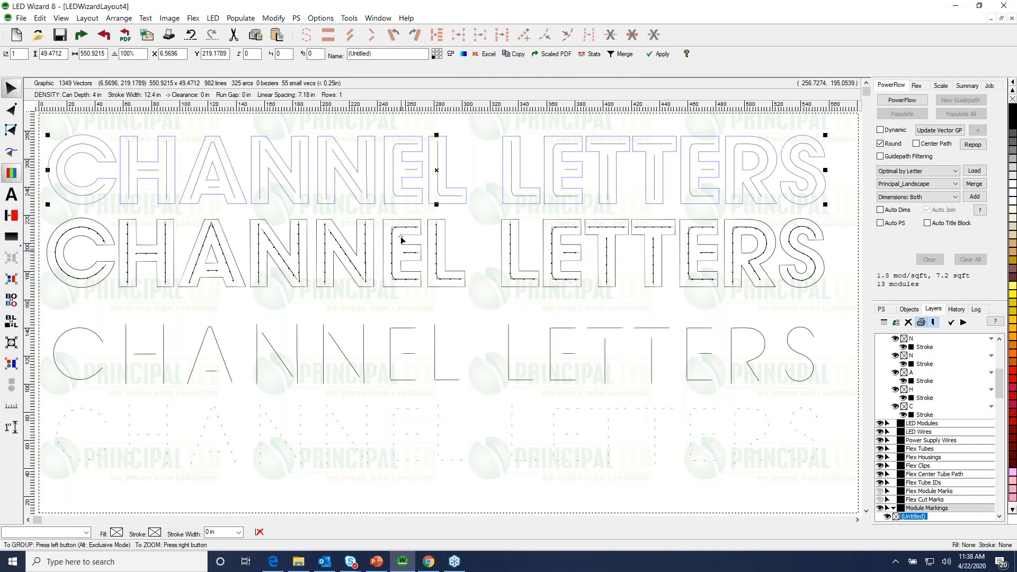
Move the imported artwork below the other rows, shift the populated letters to about X 9.12, Y 168.71, and inspect the C's modules
drag(400, 228, 418, 521)
drag(388, 245, 392, 233)
drag(167, 295, 43, 180)
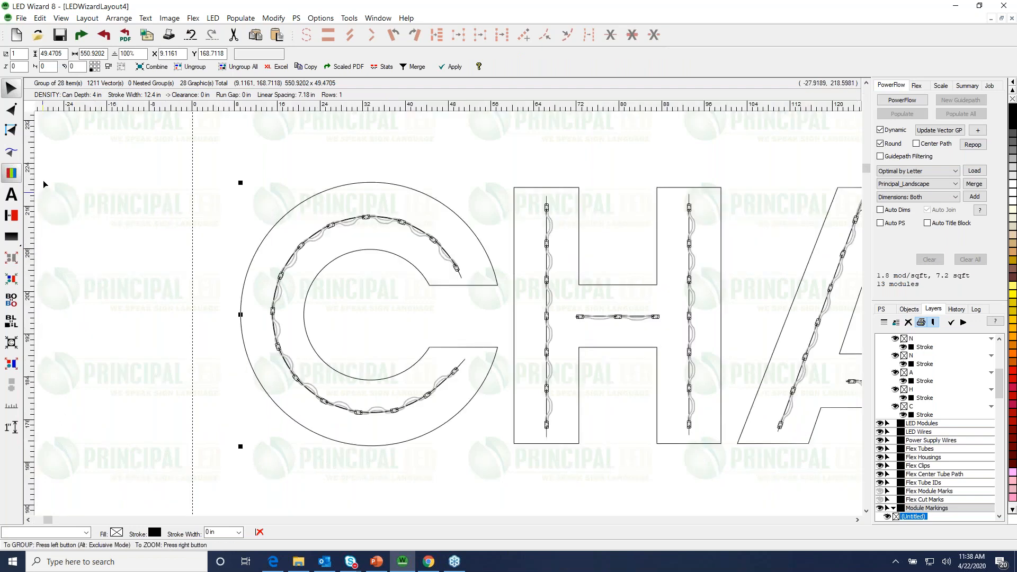
drag(267, 159, 511, 341)
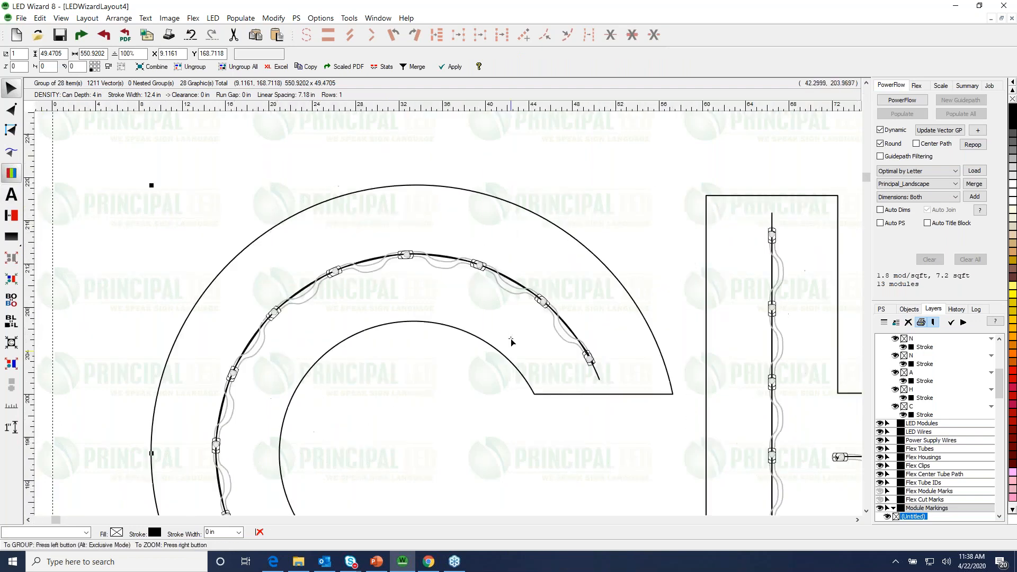
right_click(502, 400)
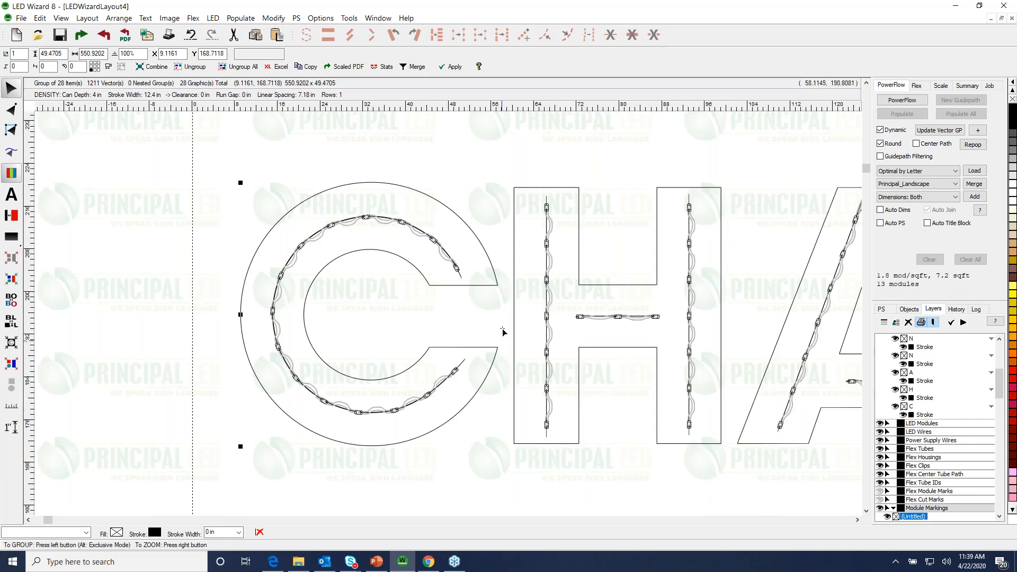
right_click(502, 332)
Inspect the module markings in the second N and reposition the populated letters at about X 10.62, Y 164.95
drag(442, 242, 454, 235)
drag(259, 289, 492, 167)
drag(302, 236, 409, 303)
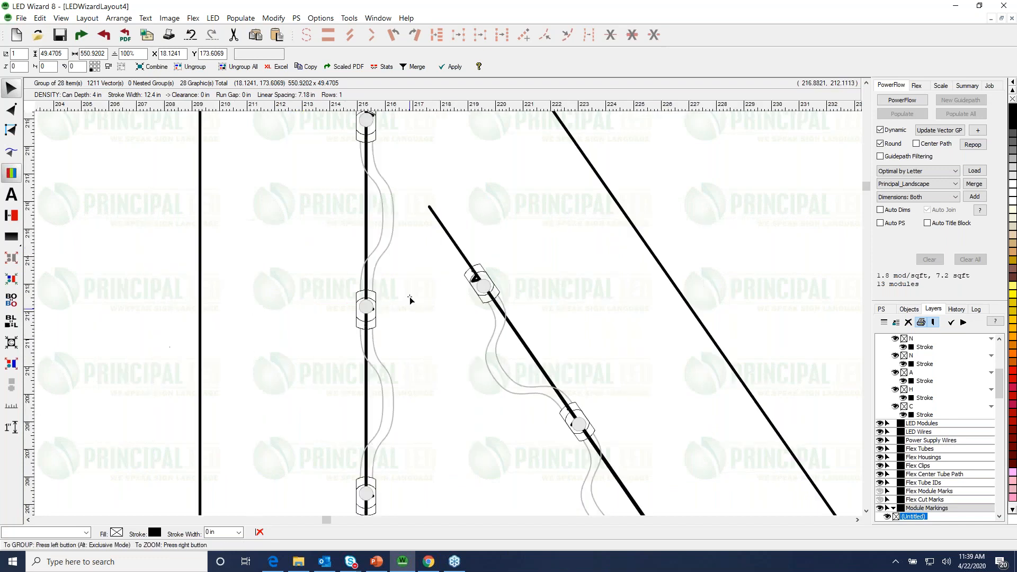
right_click(448, 320)
right_click(436, 343)
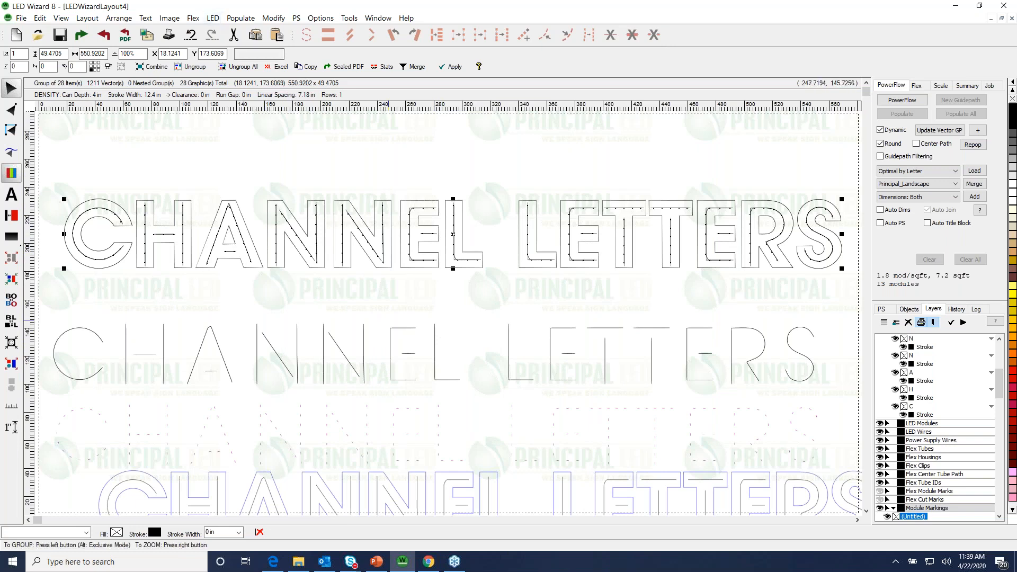
drag(358, 239, 346, 250)
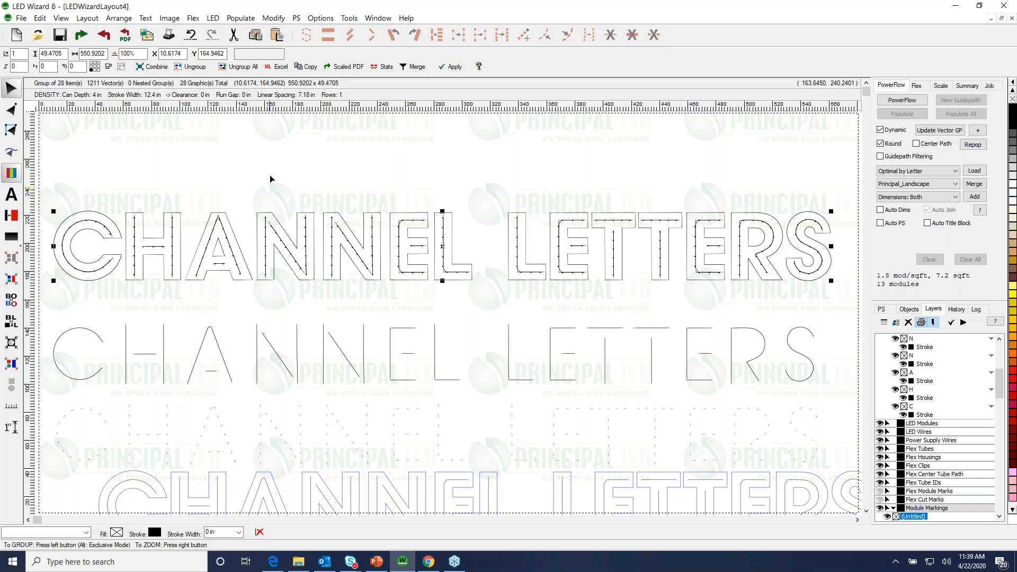
Start the Auto Mounting Holes tool on the populated letters
drag(361, 192, 548, 332)
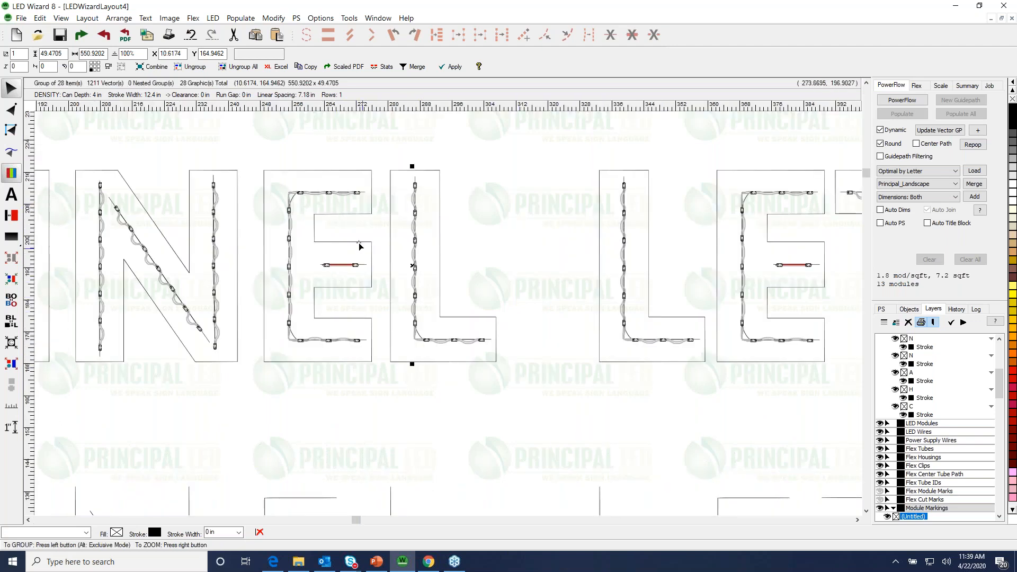
click(212, 18)
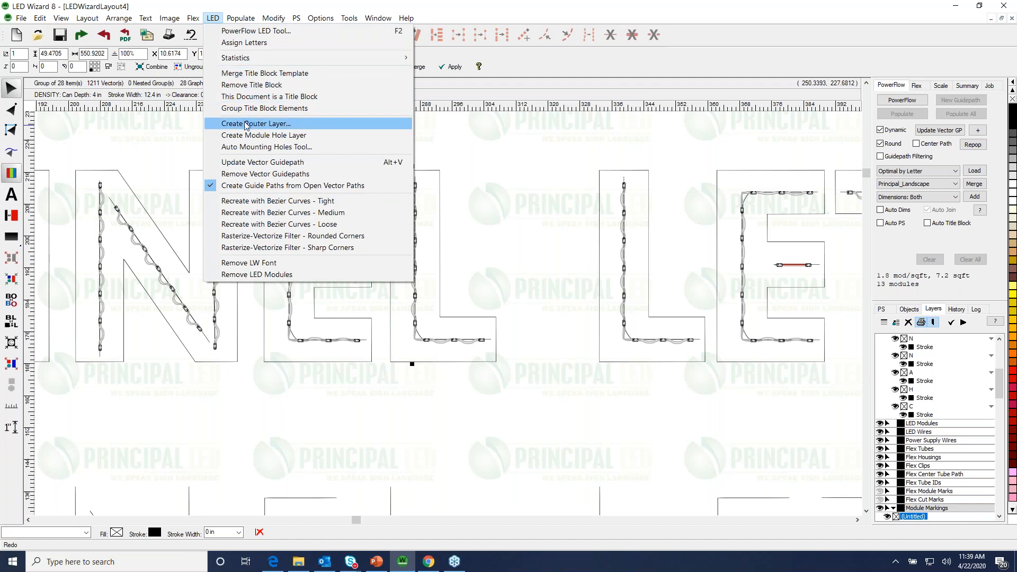
click(260, 148)
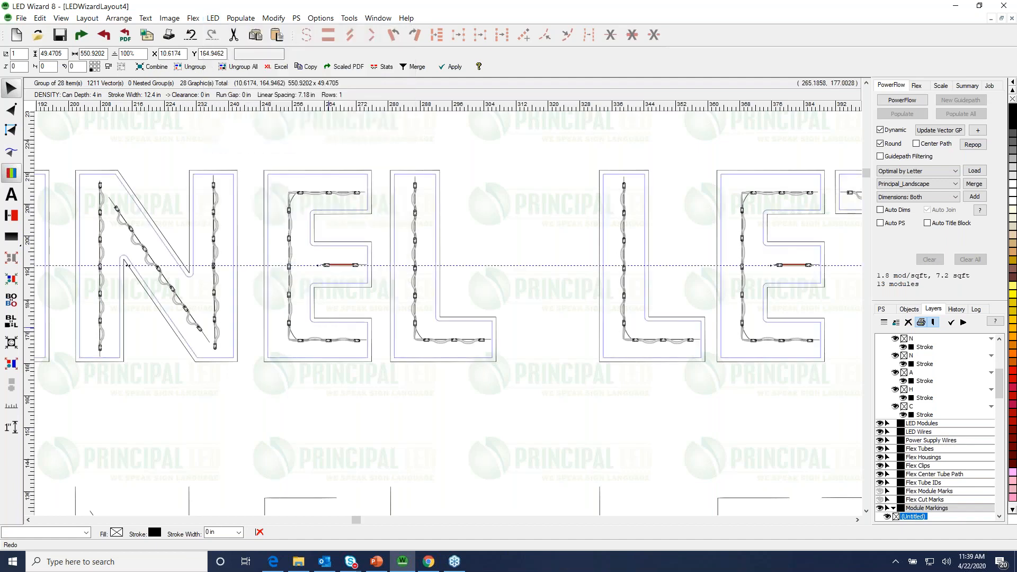
click(329, 338)
drag(146, 300, 40, 188)
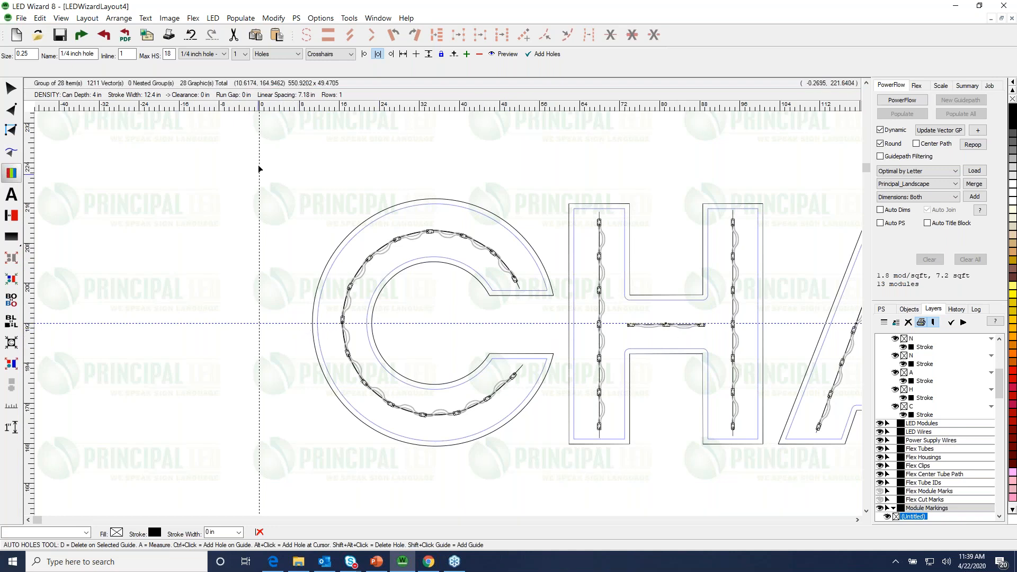
Use three mounting-hole guides and move the outer two close to the letters' upper and lower edges
click(245, 54)
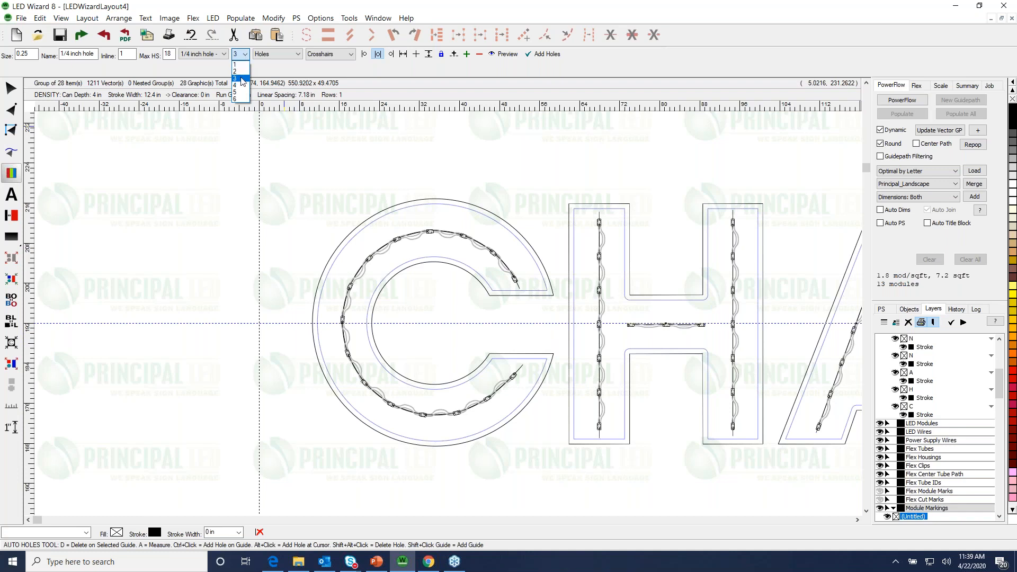
click(241, 80)
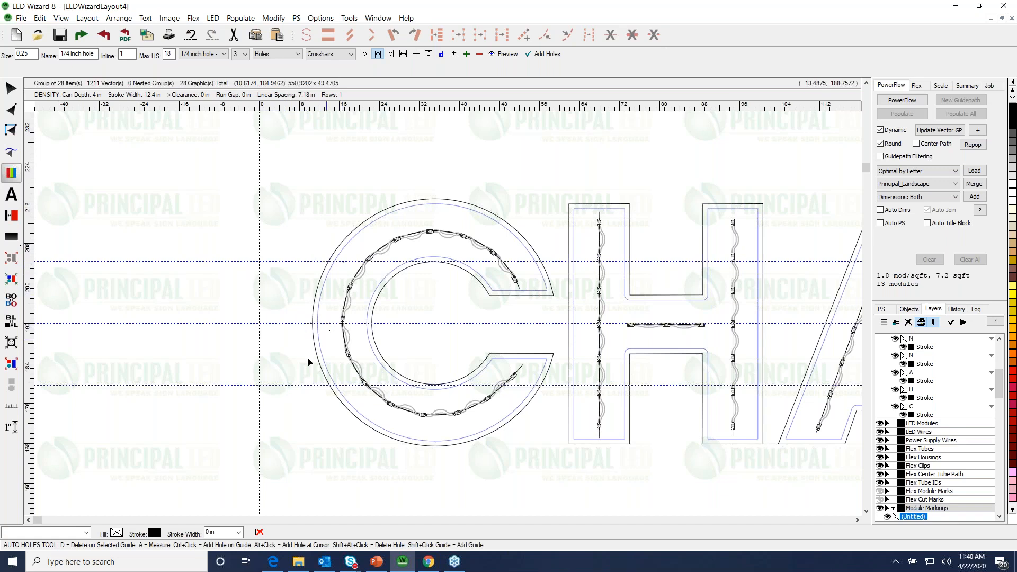
drag(295, 261, 315, 211)
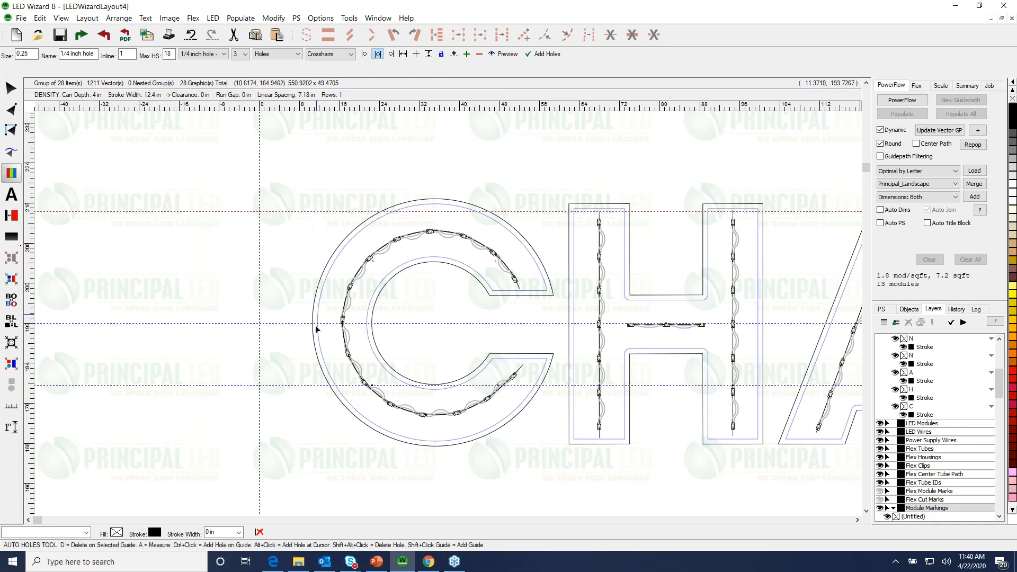
drag(288, 386, 313, 436)
Lower the bottom hole guide slightly toward the inline at the base of the H
drag(532, 477, 690, 390)
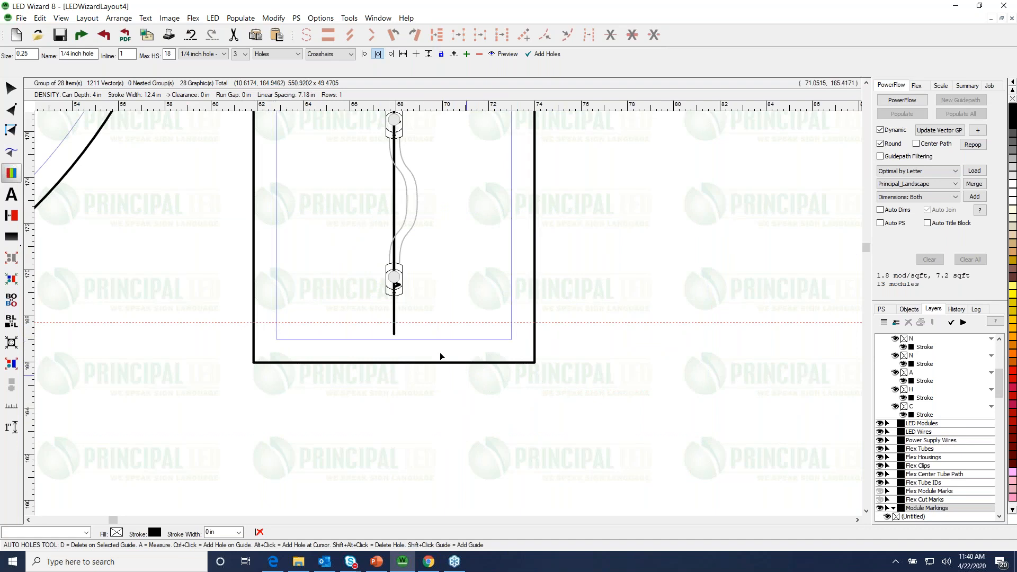
drag(563, 322, 565, 328)
key(z)
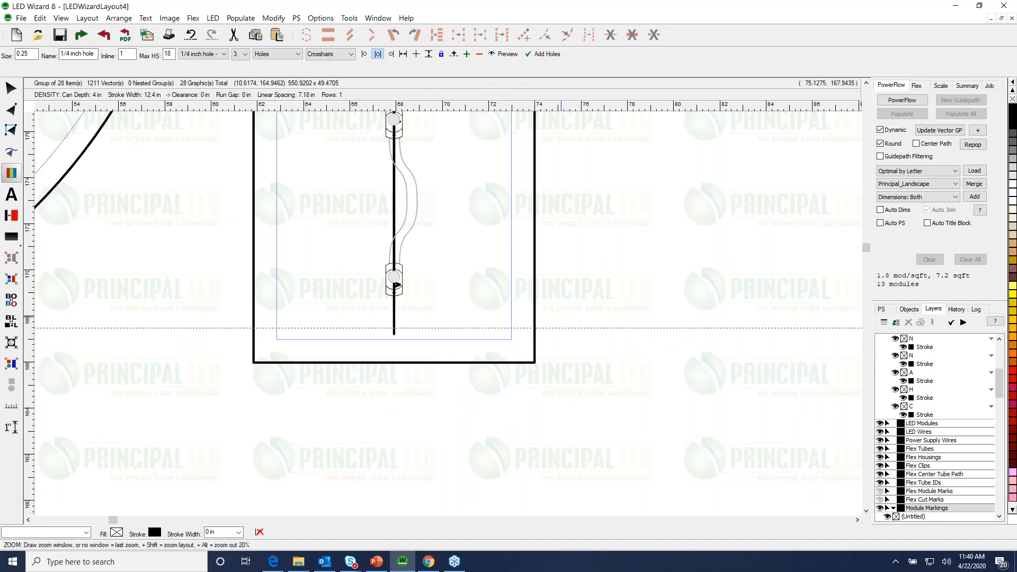
right_click(565, 326)
drag(494, 251, 715, 174)
key(z)
right_click(594, 305)
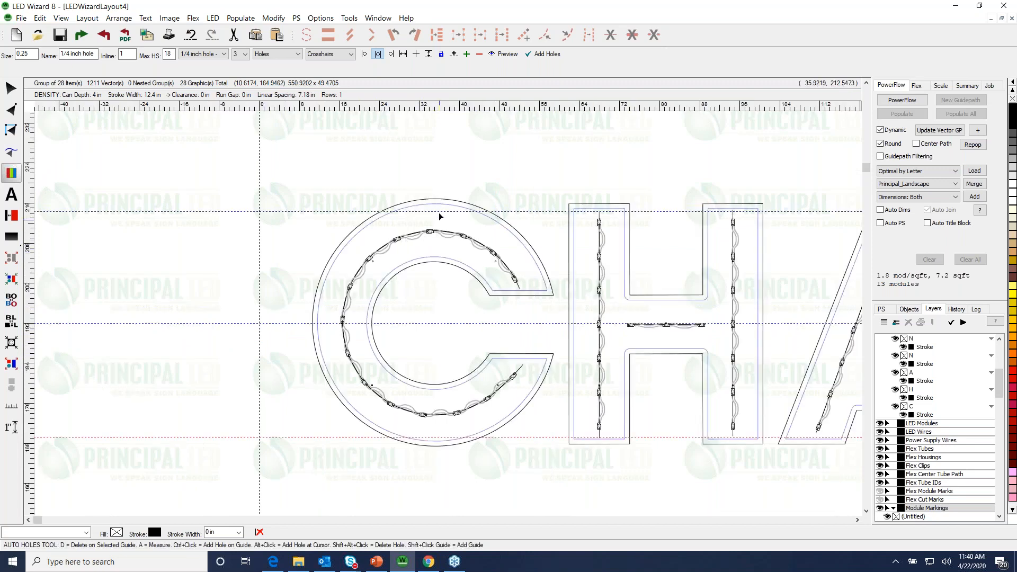
drag(367, 212, 344, 212)
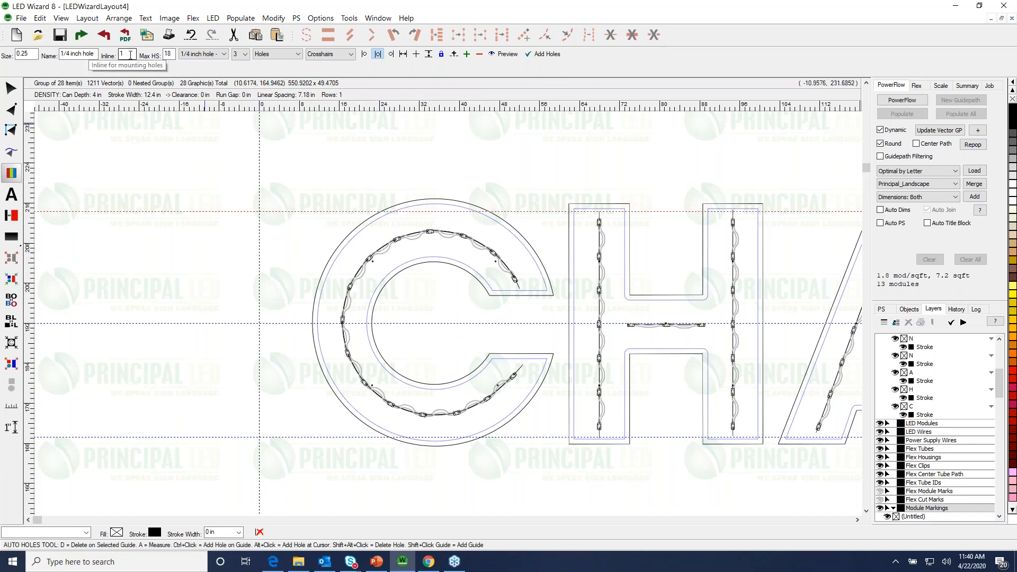
Set the mounting hole inline to 1.5, refresh the hole preview and check the guide against the inline at the H's upper edge
key(z)
drag(407, 175, 574, 322)
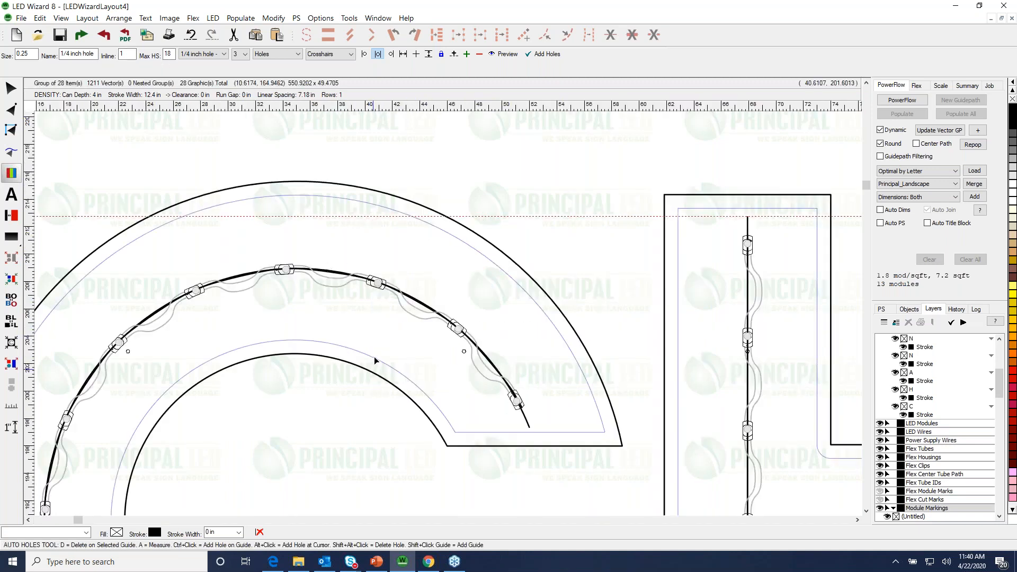
click(505, 55)
click(130, 55)
click(507, 54)
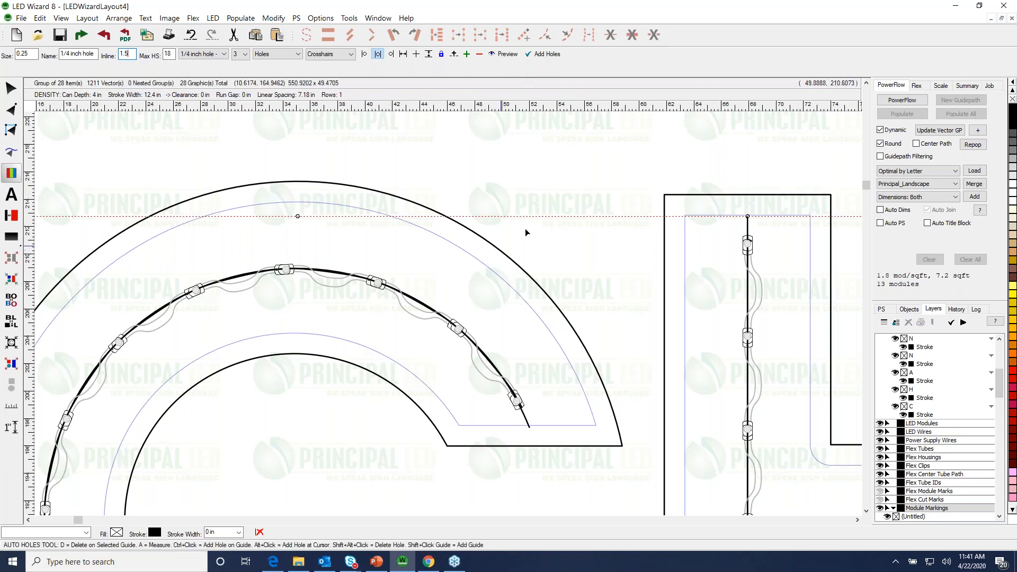
key(F2)
drag(666, 179, 799, 282)
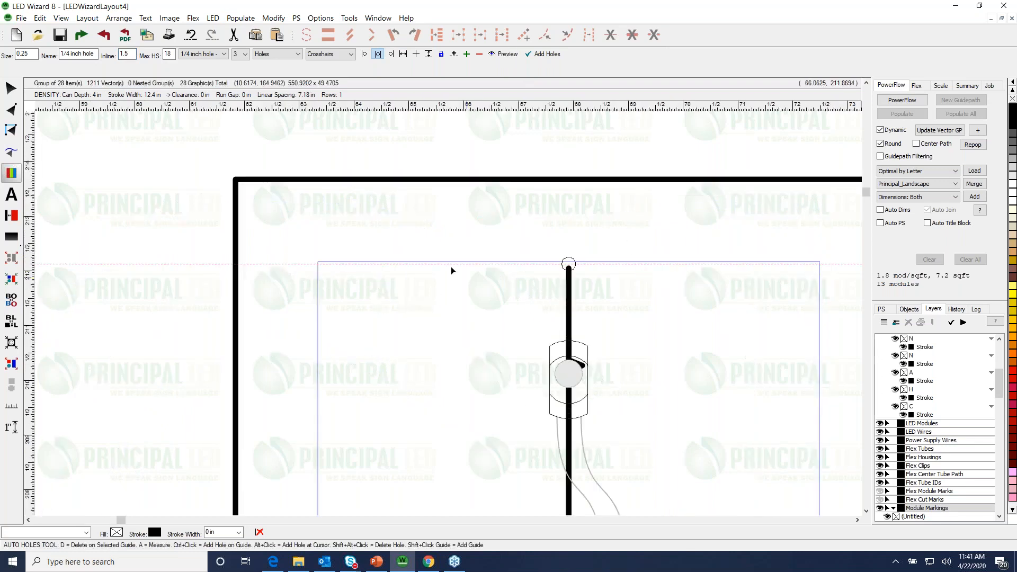
click(392, 269)
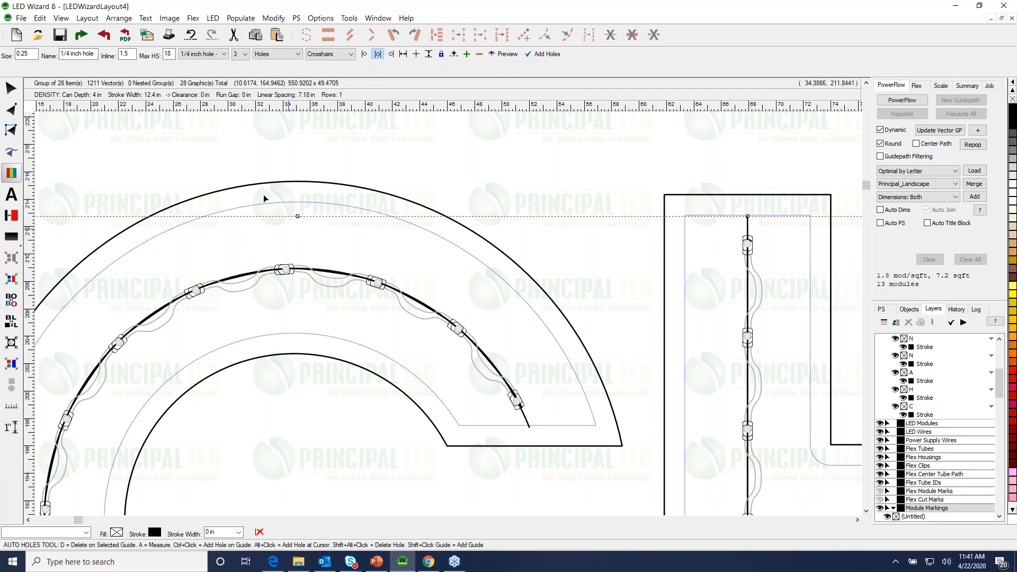
Apply the 3/8 inch hole preset and check the holes on the C and the base of the H
click(224, 57)
click(223, 57)
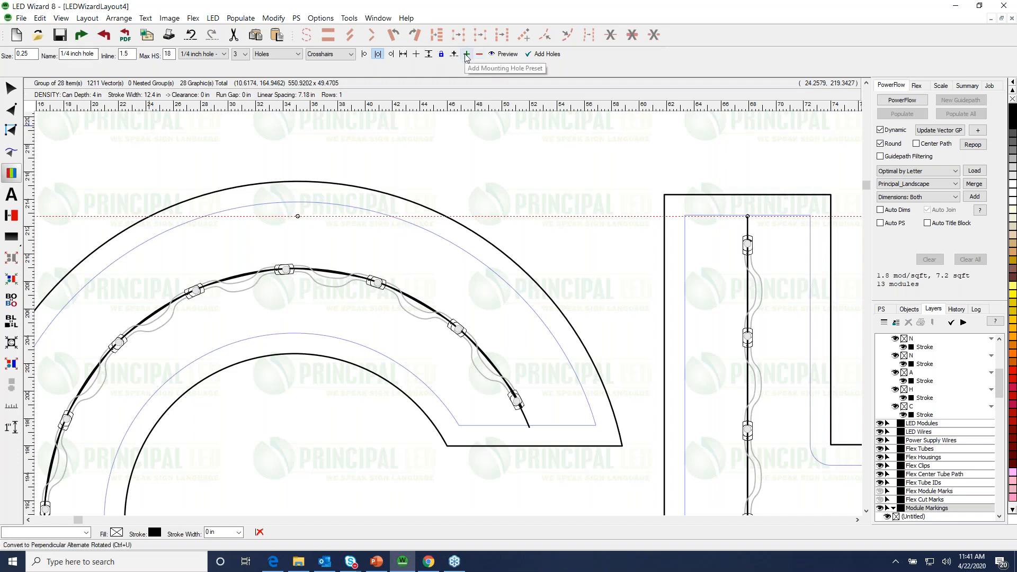
click(223, 55)
click(223, 72)
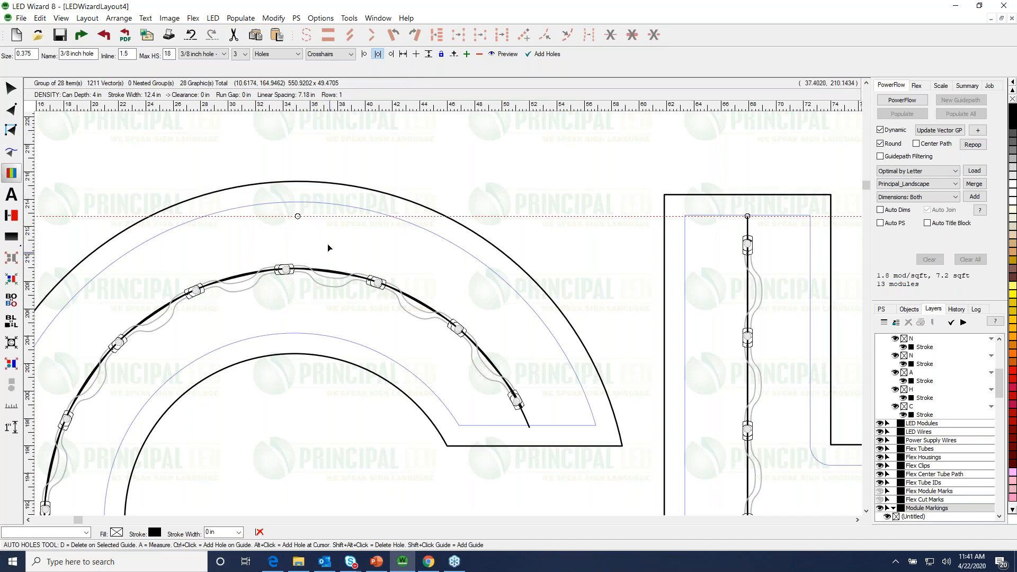
scroll(513, 209, down, 3)
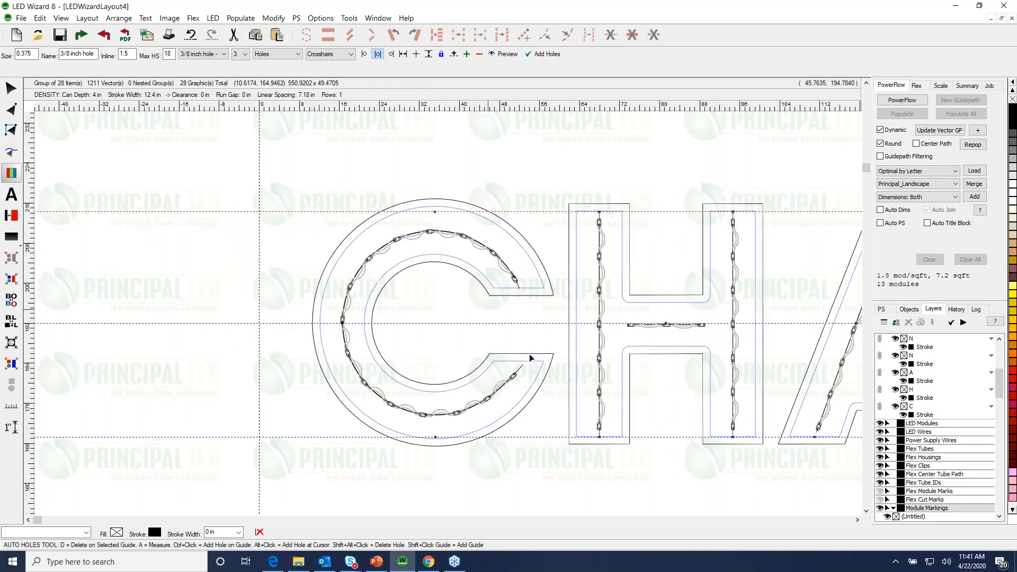
scroll(600, 428, up, 4)
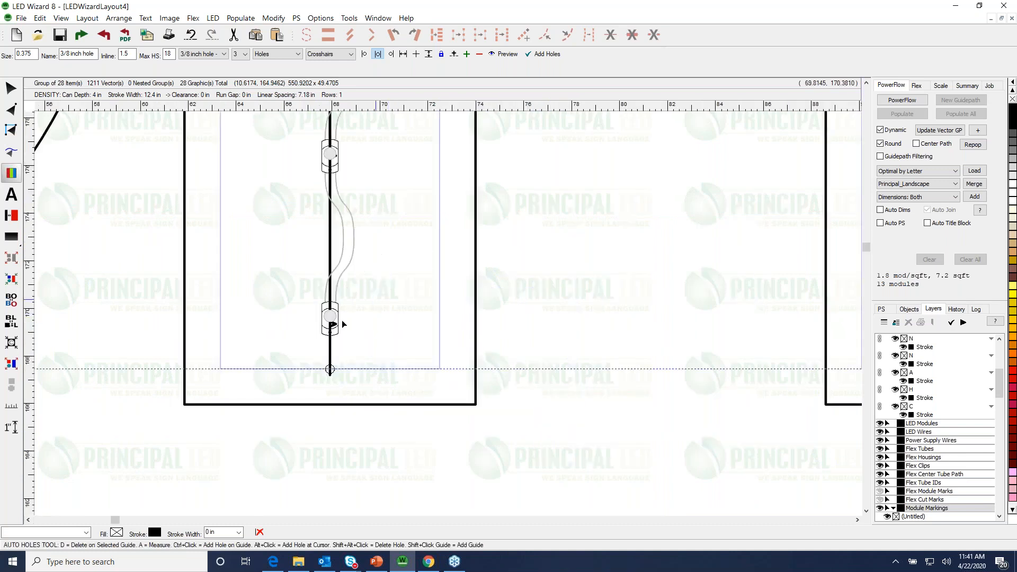
right_click(321, 333)
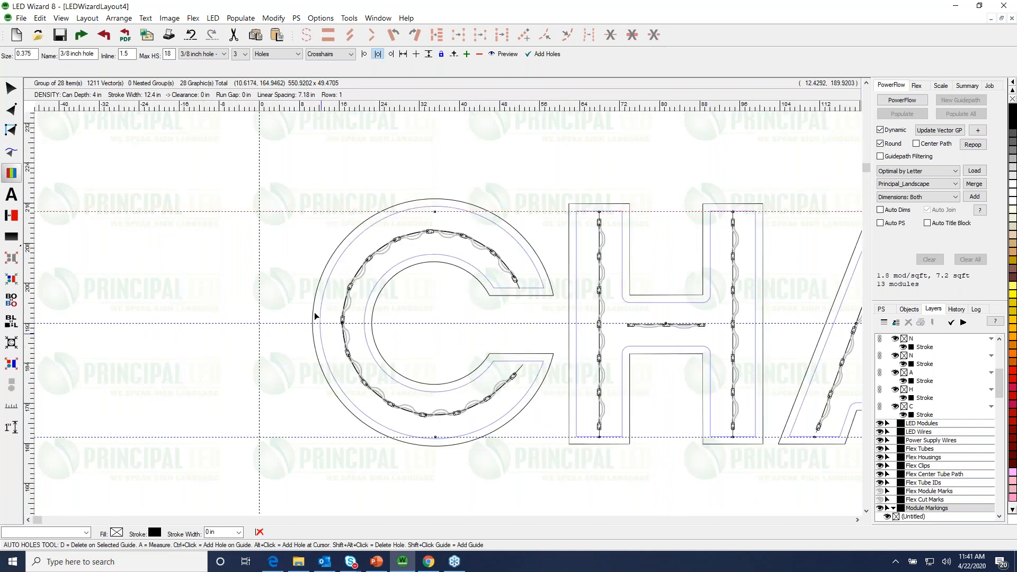
right_click(405, 298)
Align the mounting holes to both the left and right of each stroke, without centered holes
drag(110, 200, 225, 300)
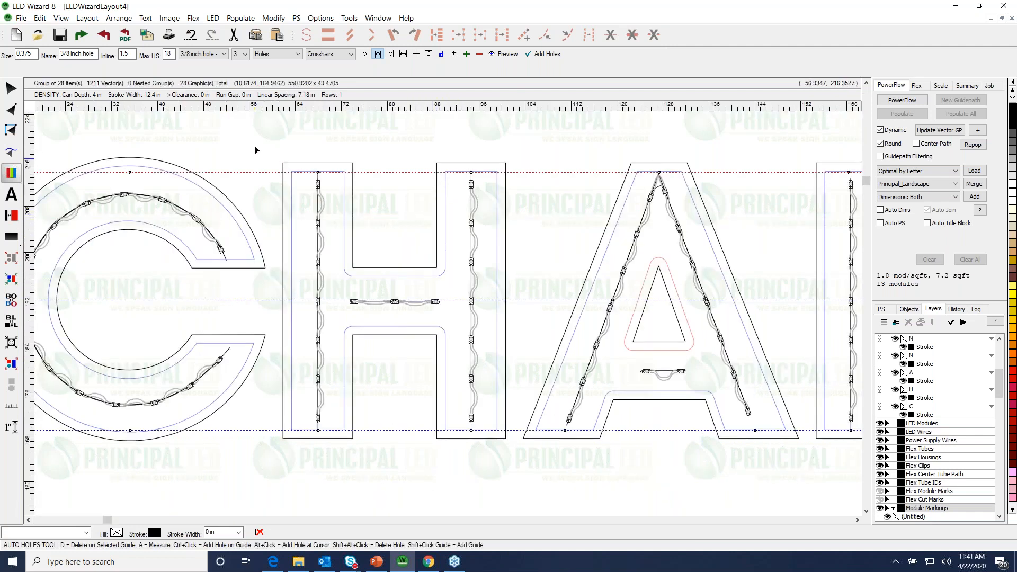
key(z)
drag(256, 149, 380, 210)
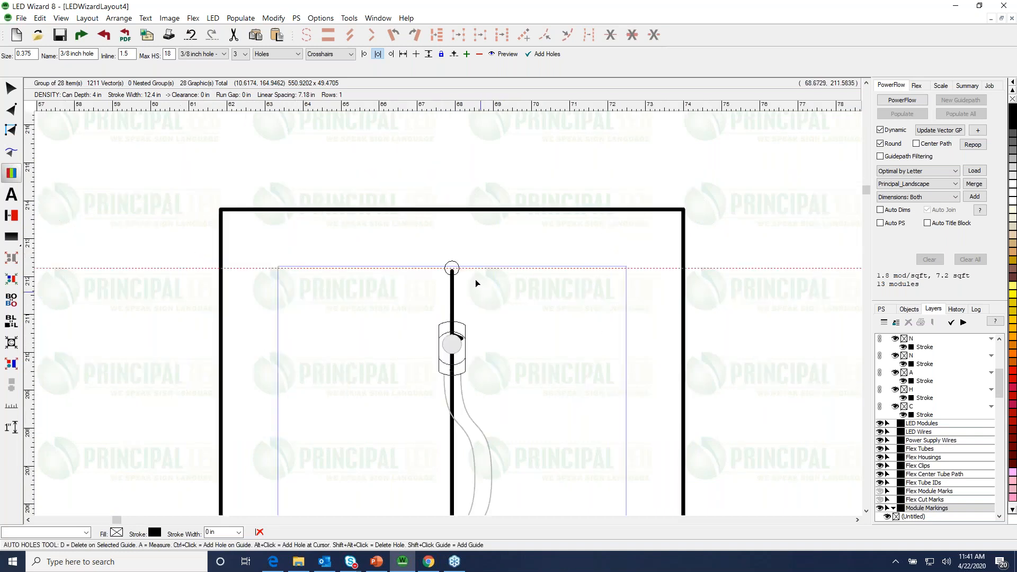
click(365, 54)
click(391, 54)
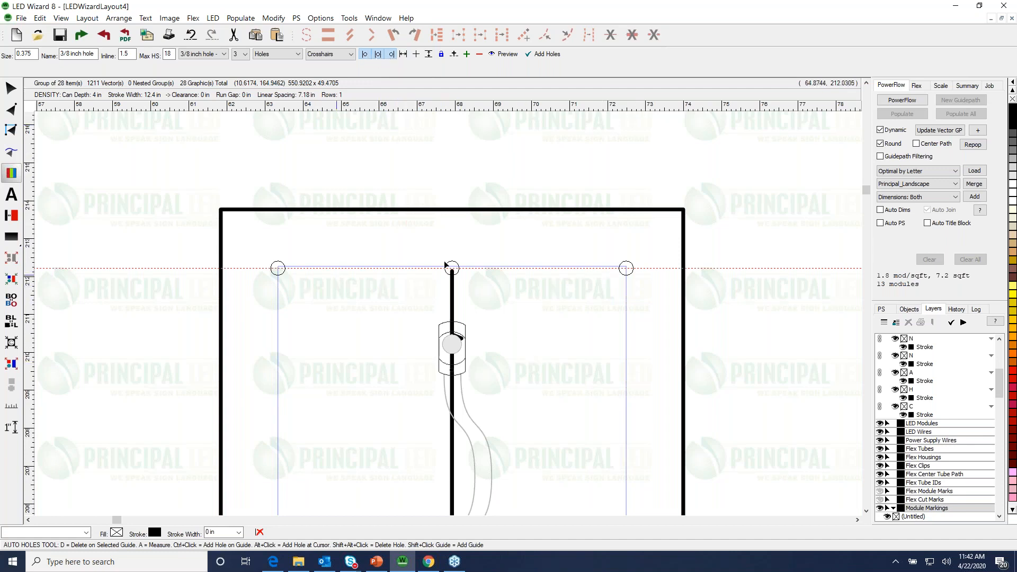
click(377, 57)
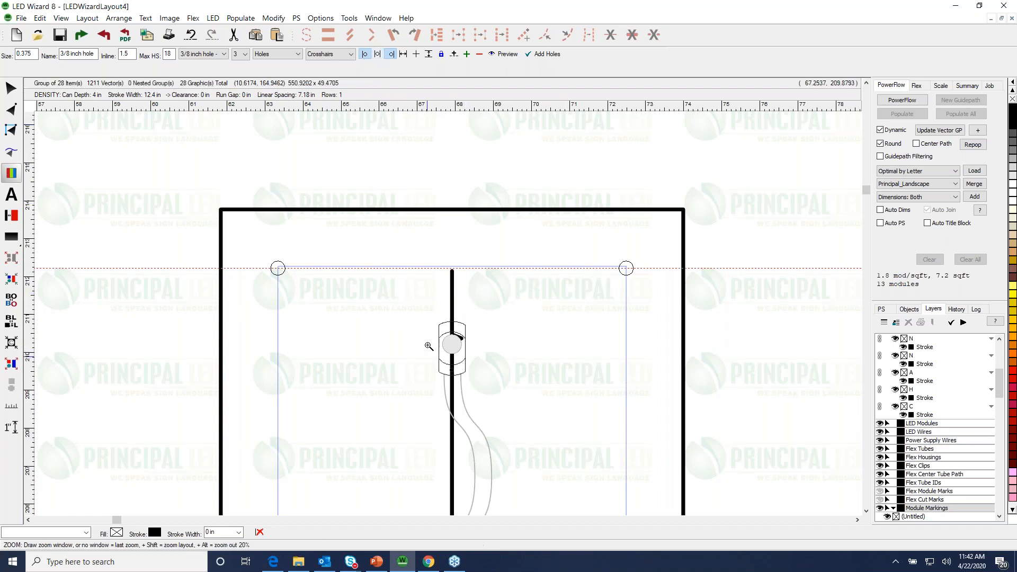
Examine the left- and right-aligned mounting holes around the A
scroll(431, 345, down, 3)
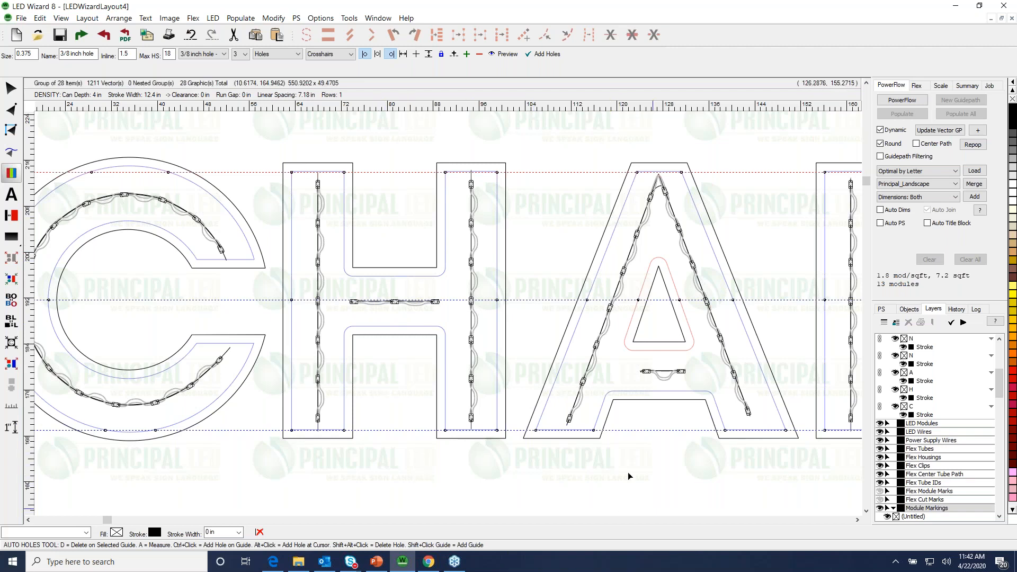
key(z)
drag(489, 219, 820, 470)
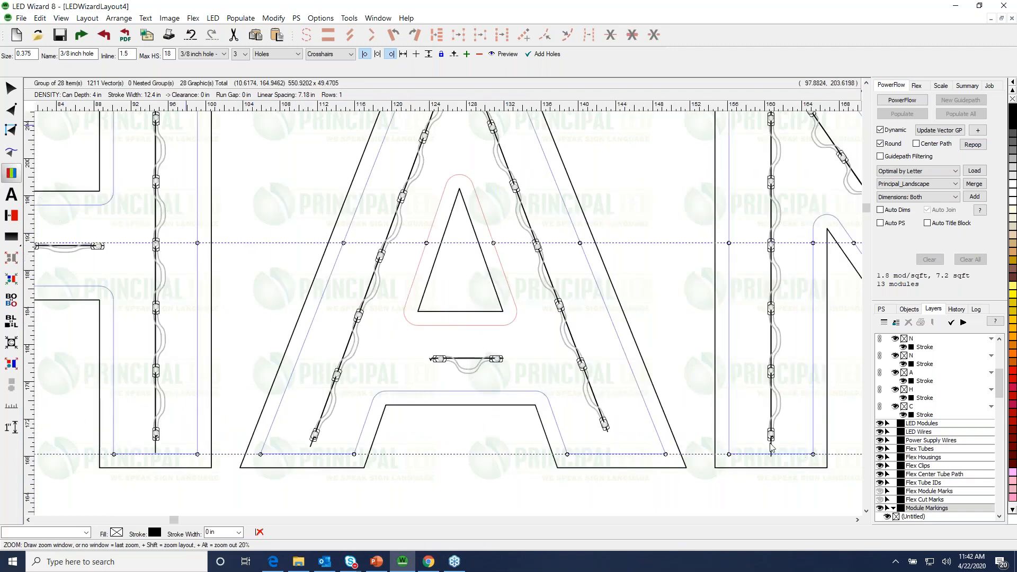
key(z)
key(z)
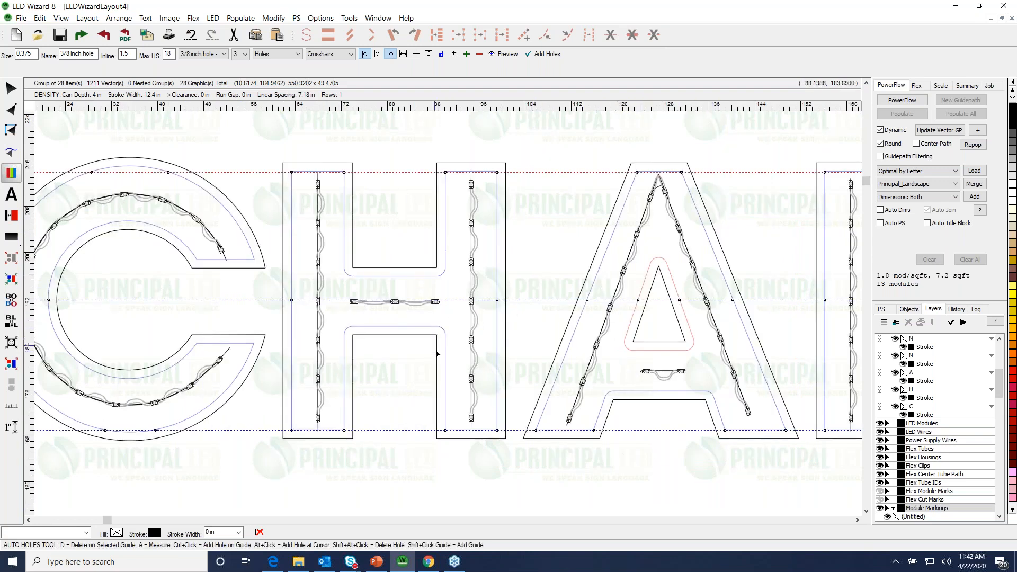
Try other combinations of left, center and right hole alignment on the H and restore left plus right alignment
key(z)
drag(279, 146, 434, 252)
click(377, 56)
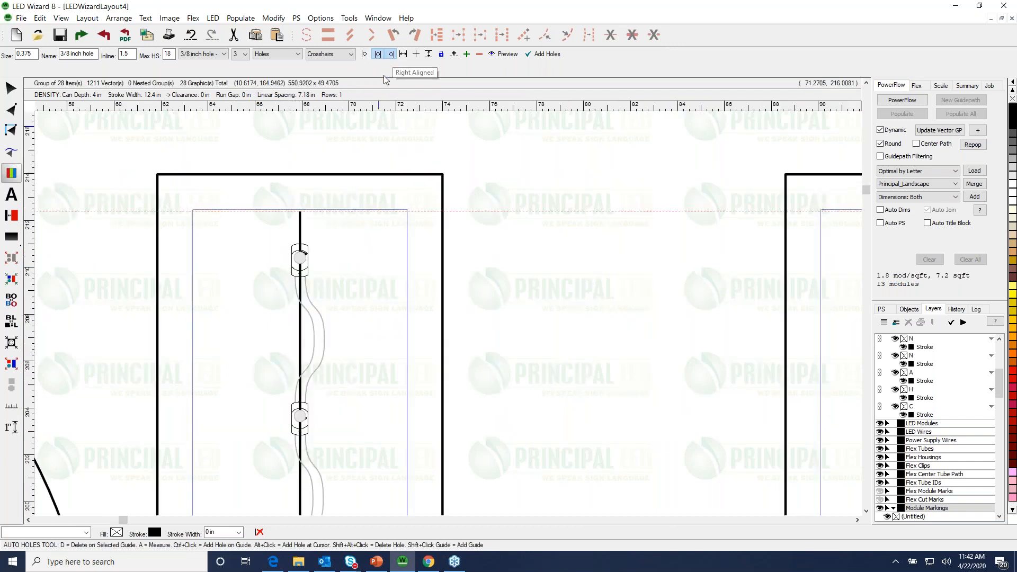
click(364, 54)
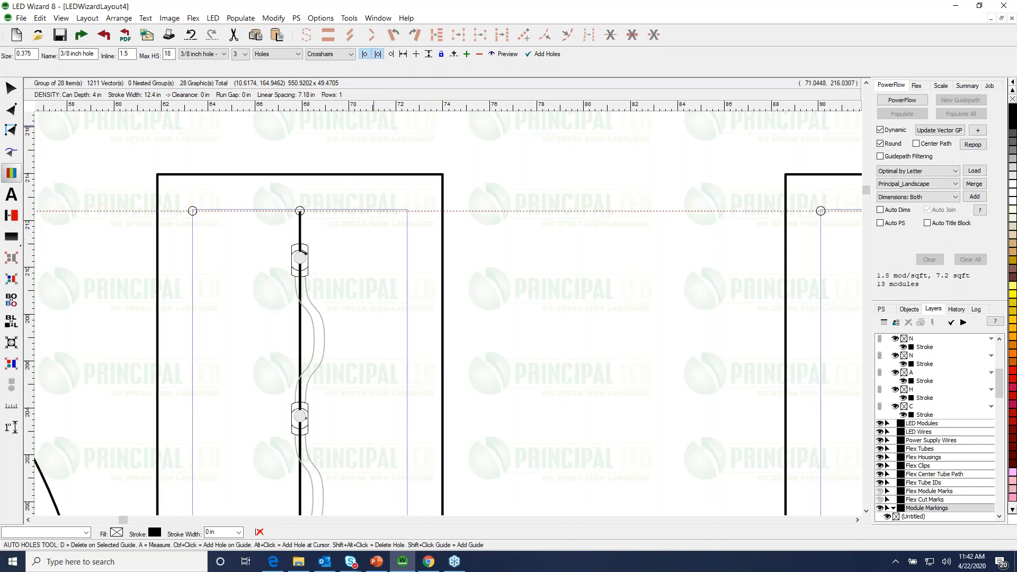
click(391, 56)
click(373, 55)
key(z)
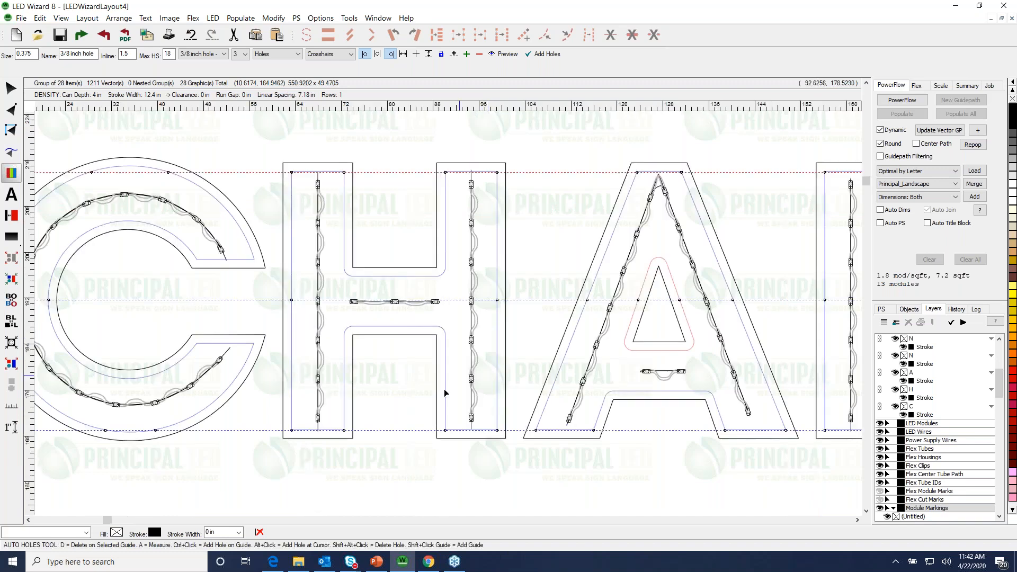
Enable intermediate holes for wide spans and check them on the E and along the base of the L
key(z)
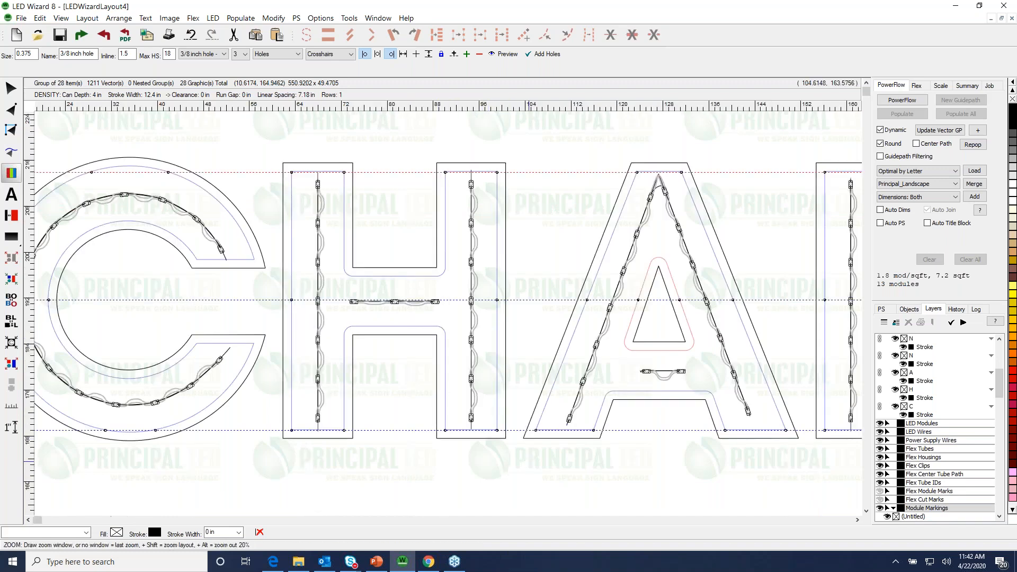
key(z)
drag(415, 284, 492, 206)
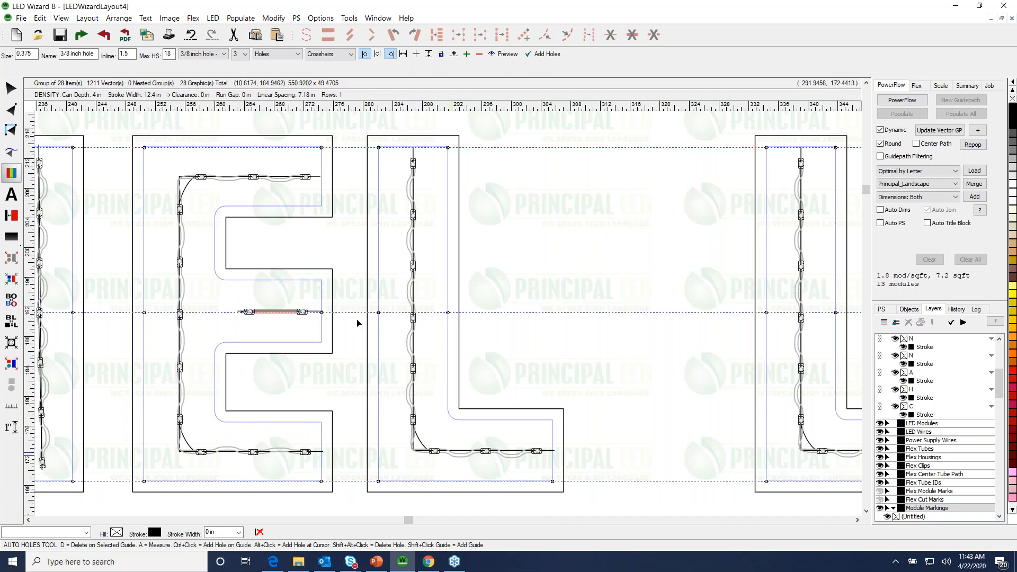
click(404, 56)
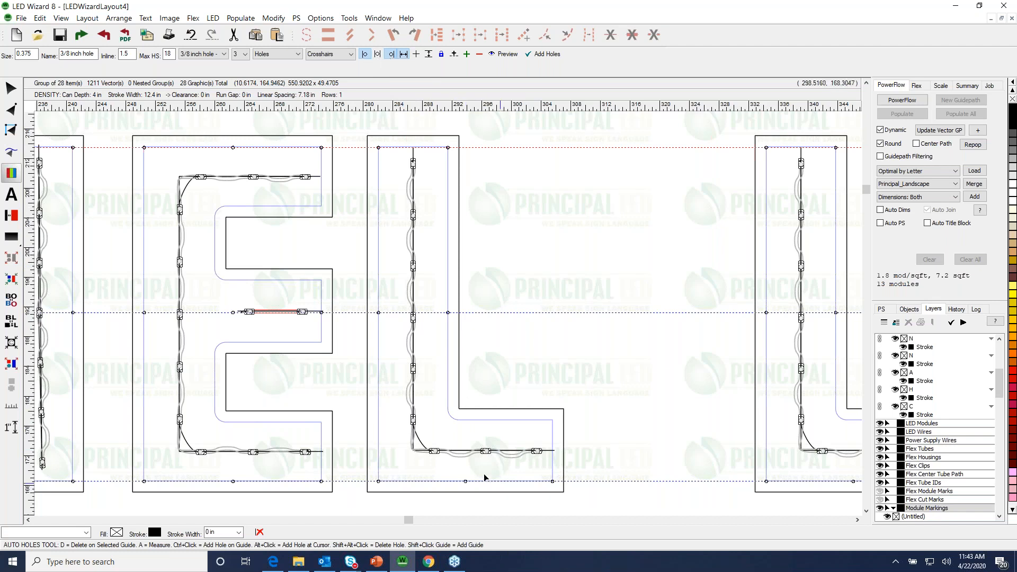
key(z)
drag(359, 395, 599, 512)
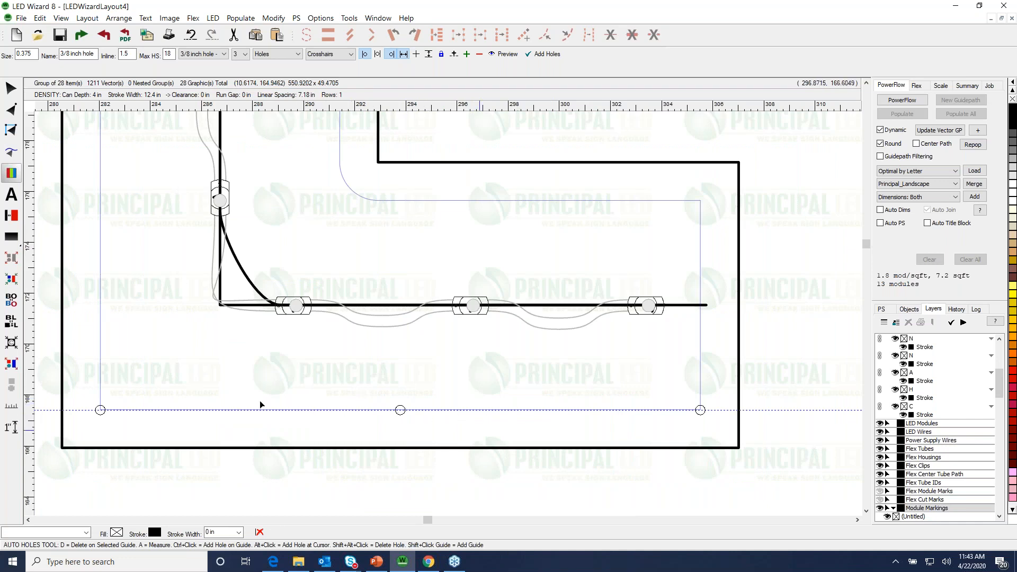
key(z)
right_click(365, 373)
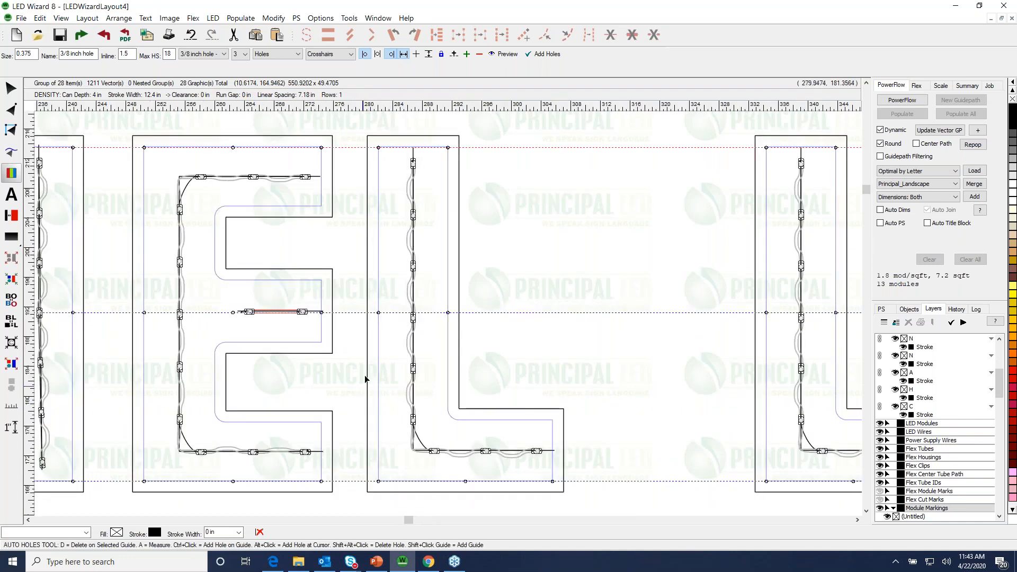
Try a maximum hole spacing of 12, change it to 8 and refresh the hole preview
double_click(168, 54)
text(12)
click(505, 54)
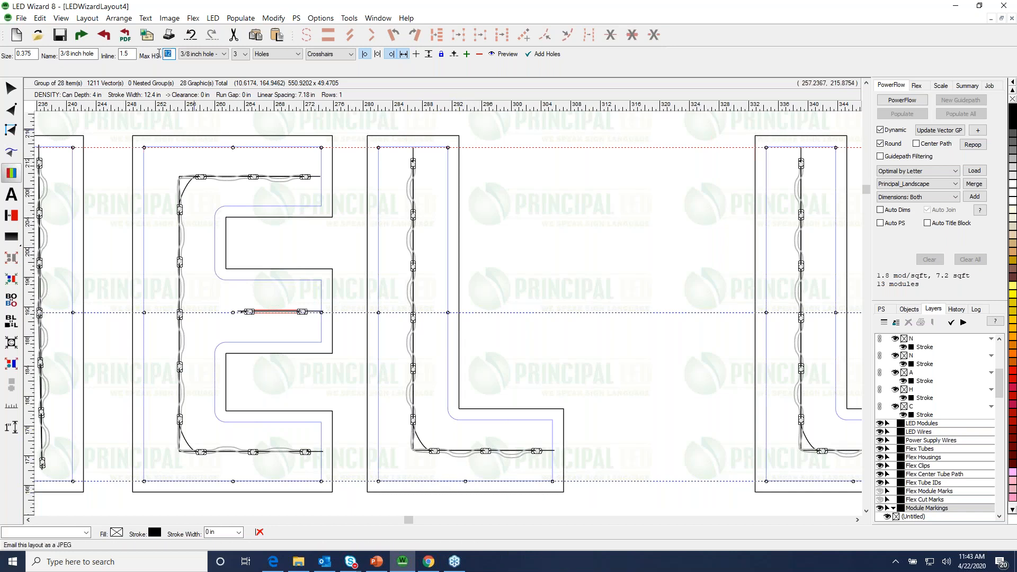
text(8)
click(498, 55)
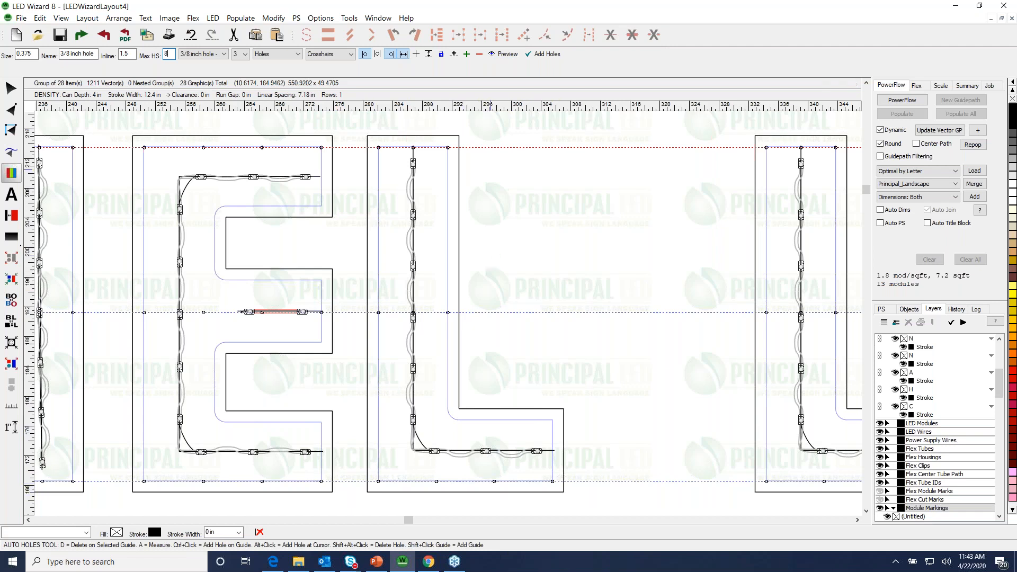
Turn off the intermediate holes and inspect the mounting holes at the upper end of the first L
click(405, 55)
key(ctrl+0)
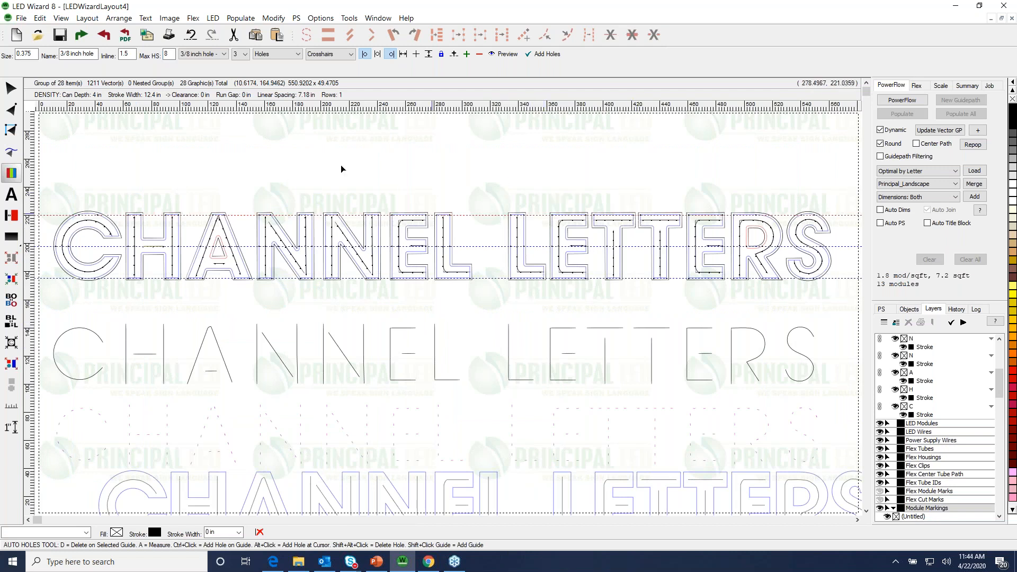
key(z)
drag(407, 196, 498, 254)
drag(289, 214, 500, 282)
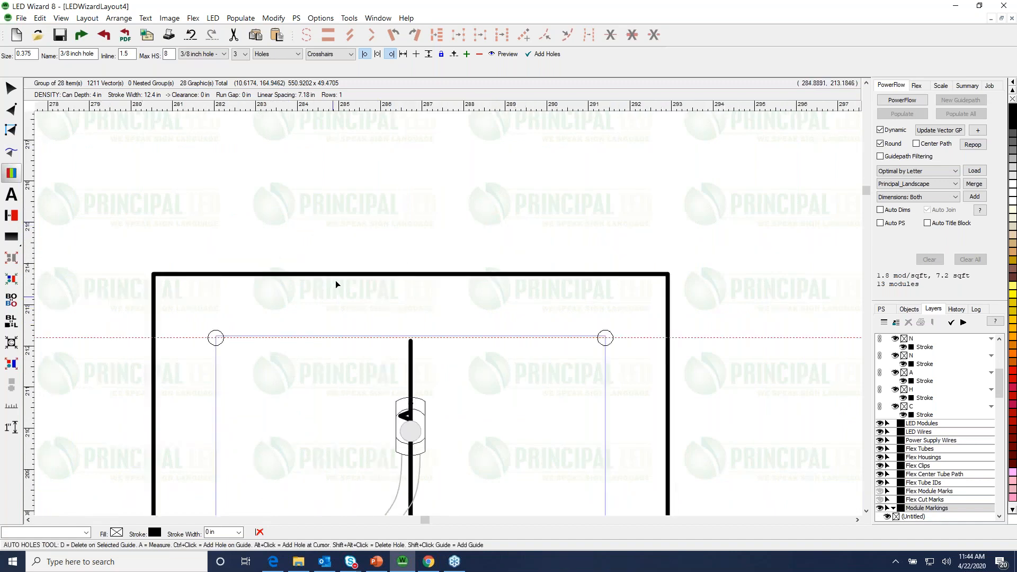
Turn on crosshairs for the previewed mounting holes, keep the Holes and Crosshairs layers as targets, and add the holes to the layout
click(417, 54)
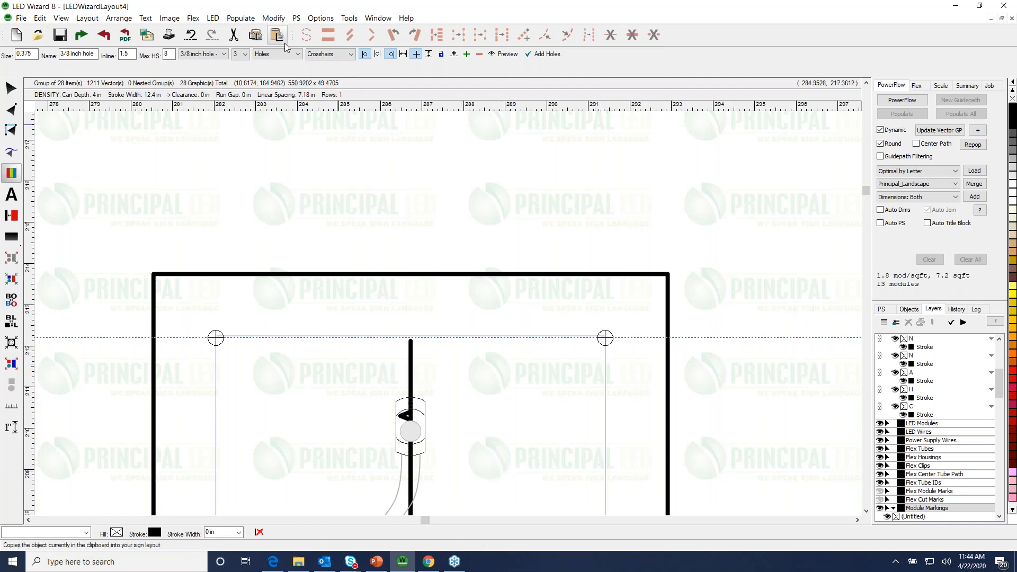
click(295, 55)
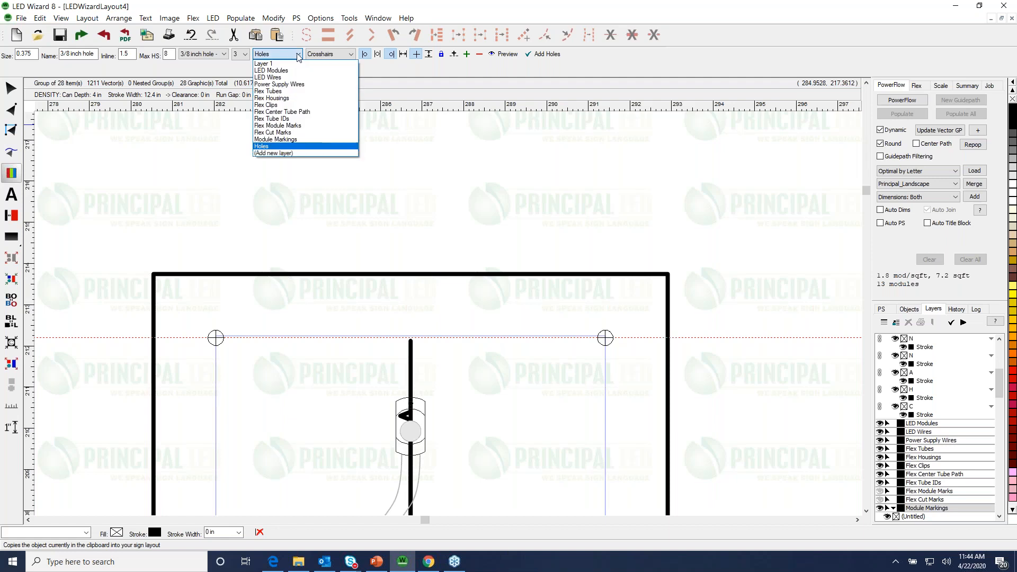
click(298, 54)
click(352, 55)
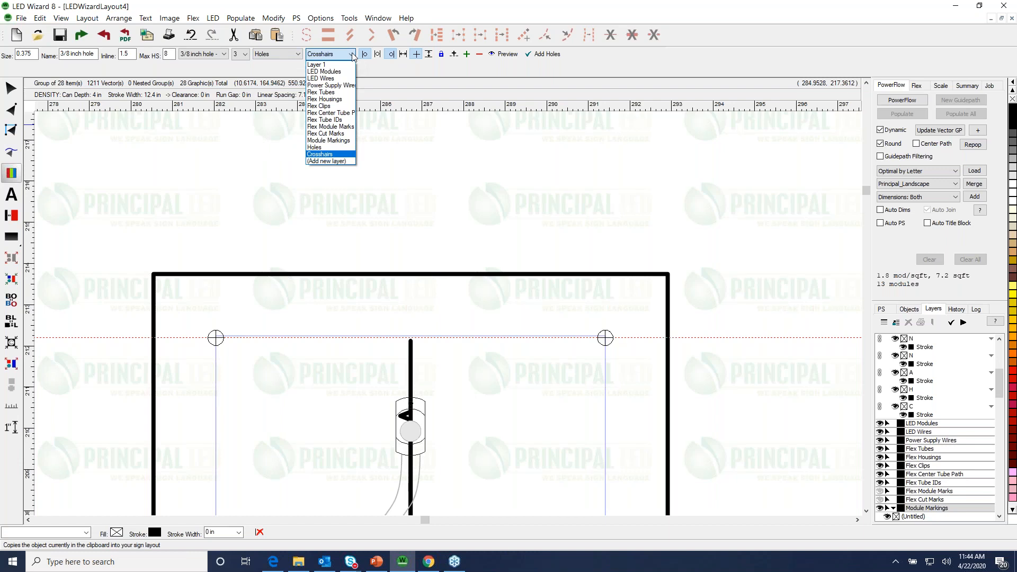
click(352, 55)
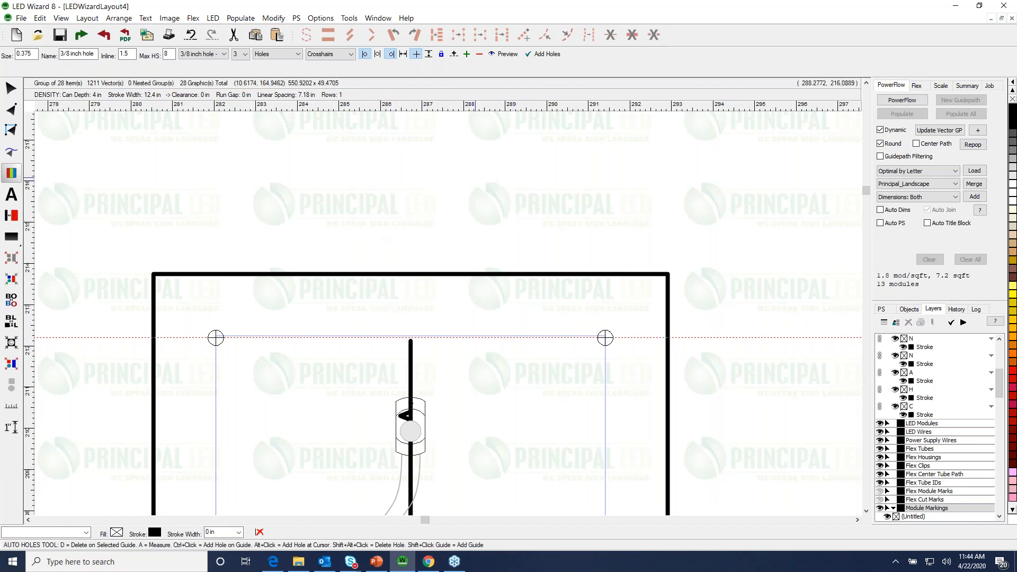
click(542, 54)
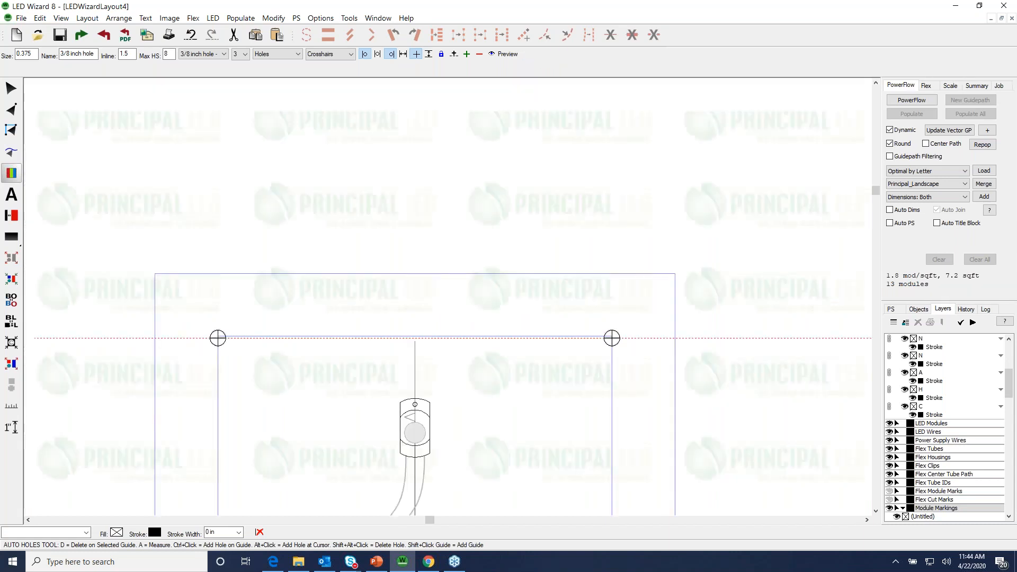
Delete the two mounting holes and their crosshairs on either side of the second N's lower inner point along the middle guide
right_click(507, 259)
right_click(507, 272)
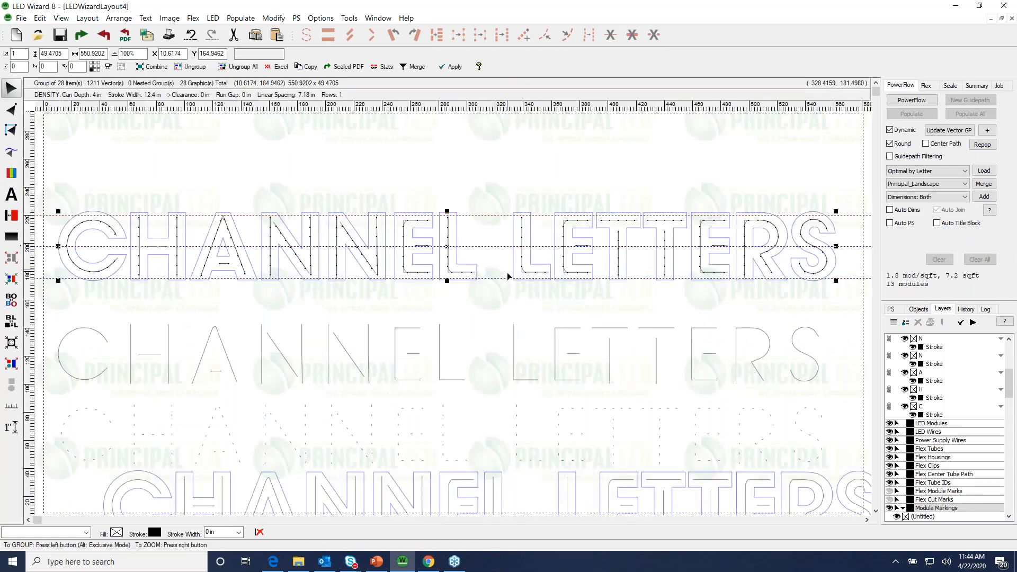
drag(291, 200, 448, 296)
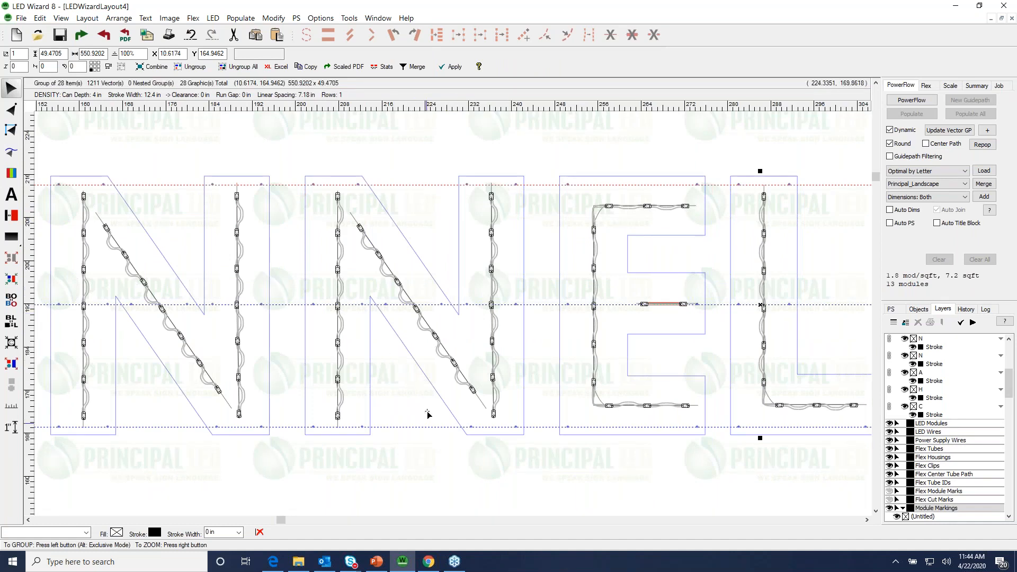
right_click(298, 353)
drag(297, 353, 571, 264)
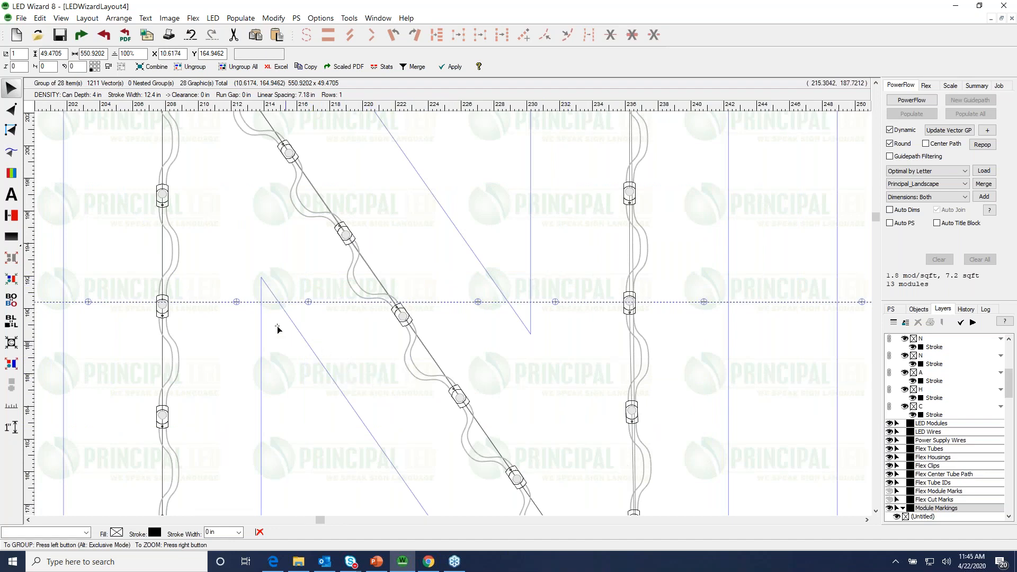
drag(204, 357, 323, 264)
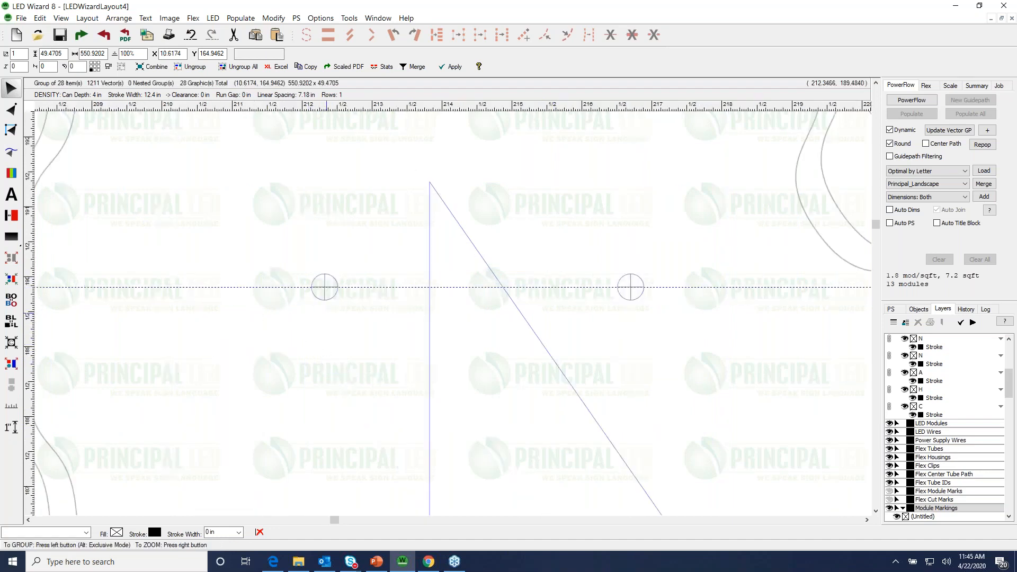
click(324, 287)
key(Delete)
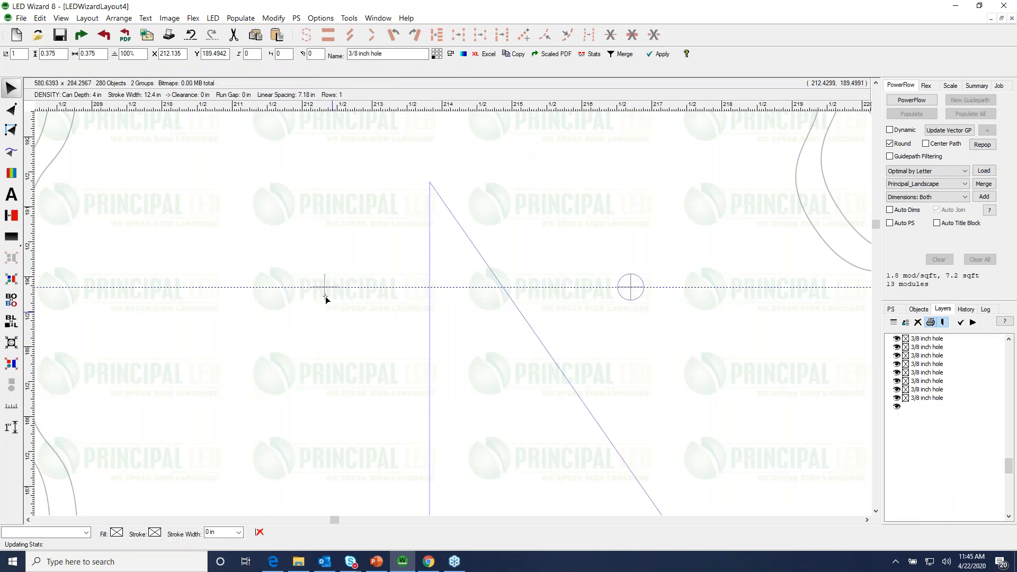
click(325, 297)
key(Delete)
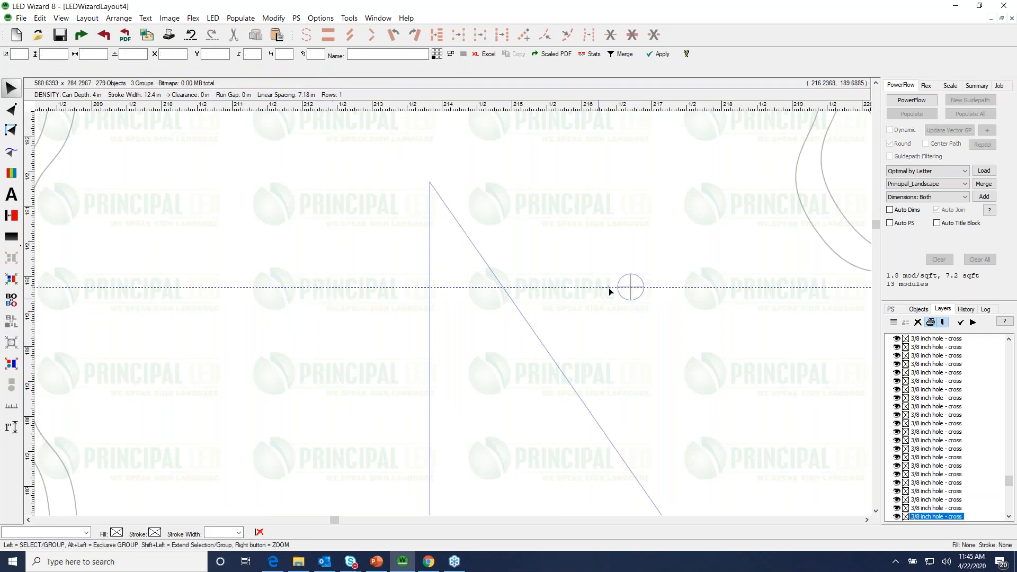
click(631, 287)
key(Delete)
click(630, 287)
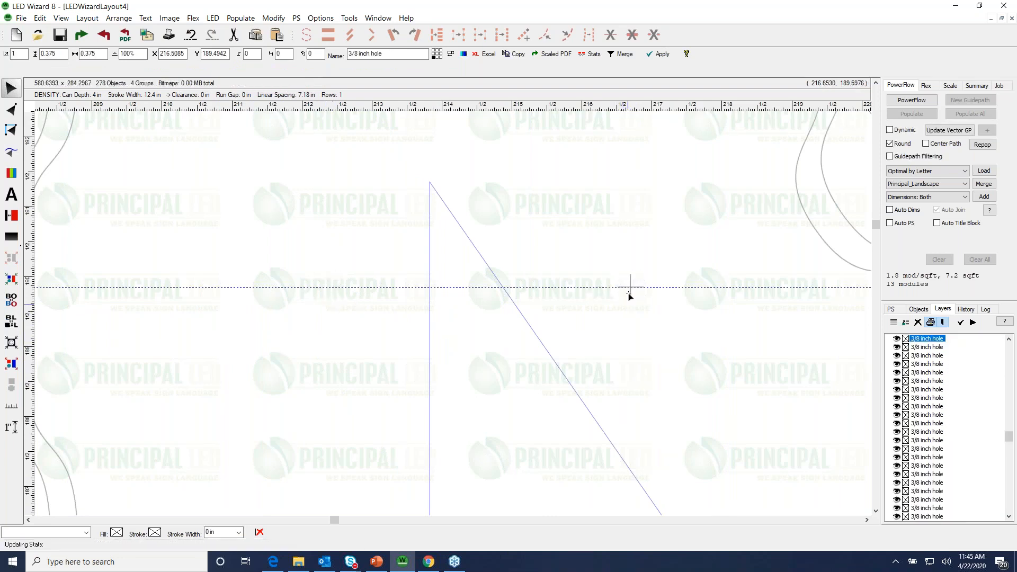
key(Delete)
Try copying the hole beside the second N's upper inner notch along the middle guide and delete the copies
right_click(619, 322)
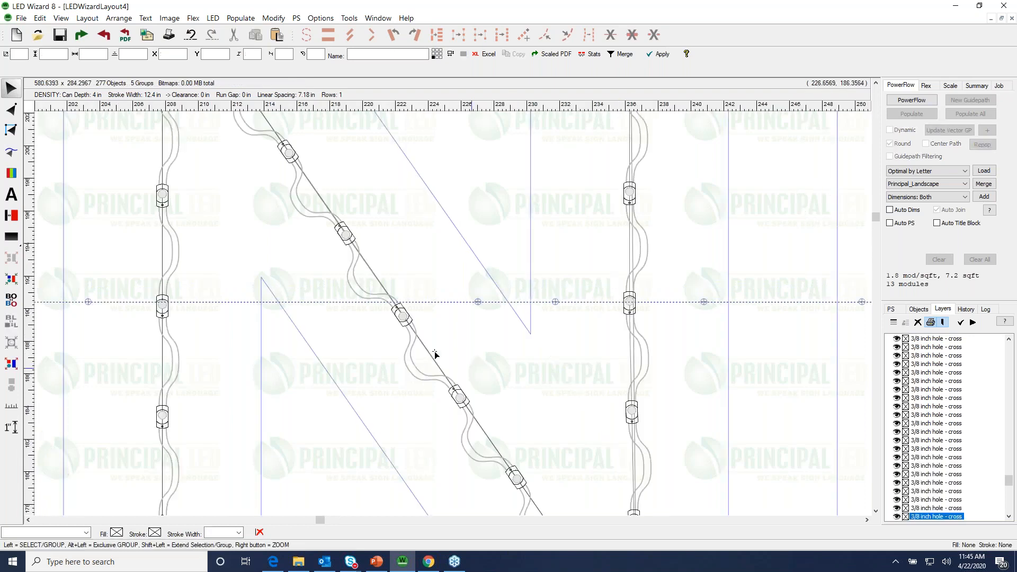
drag(434, 351, 545, 254)
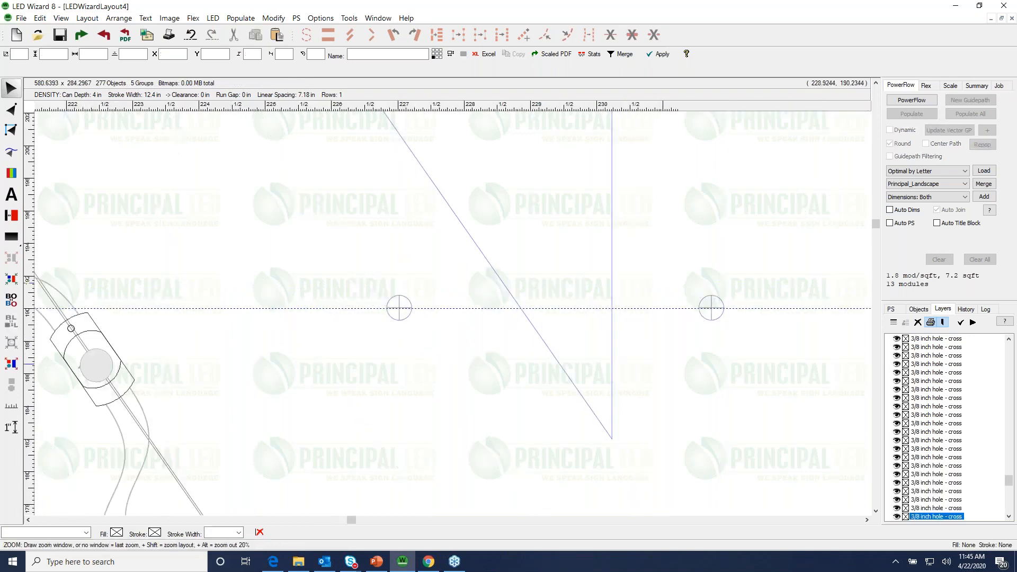
click(411, 308)
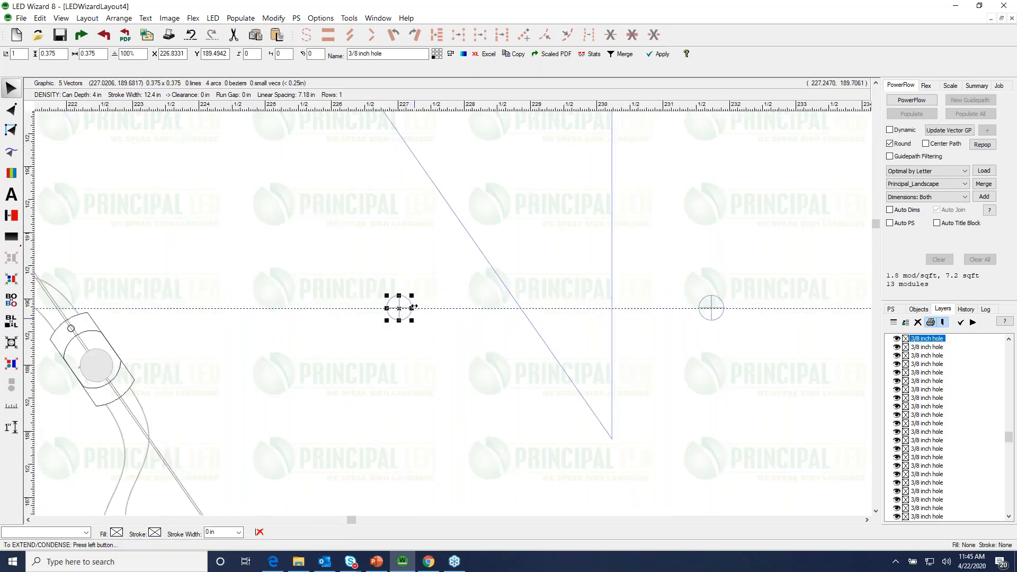
drag(401, 308, 168, 313)
key(Delete)
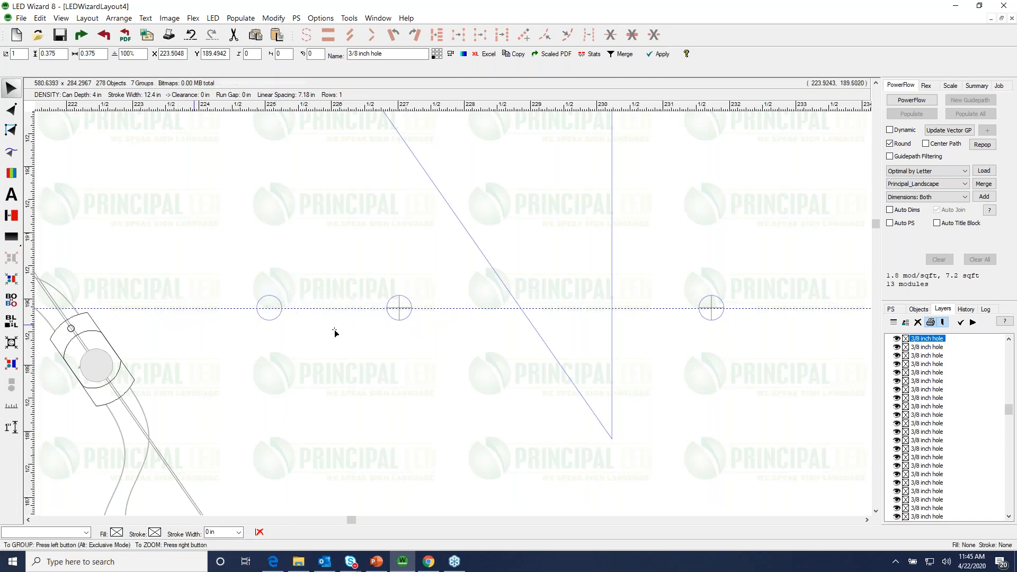
click(278, 318)
key(Delete)
right_click(282, 317)
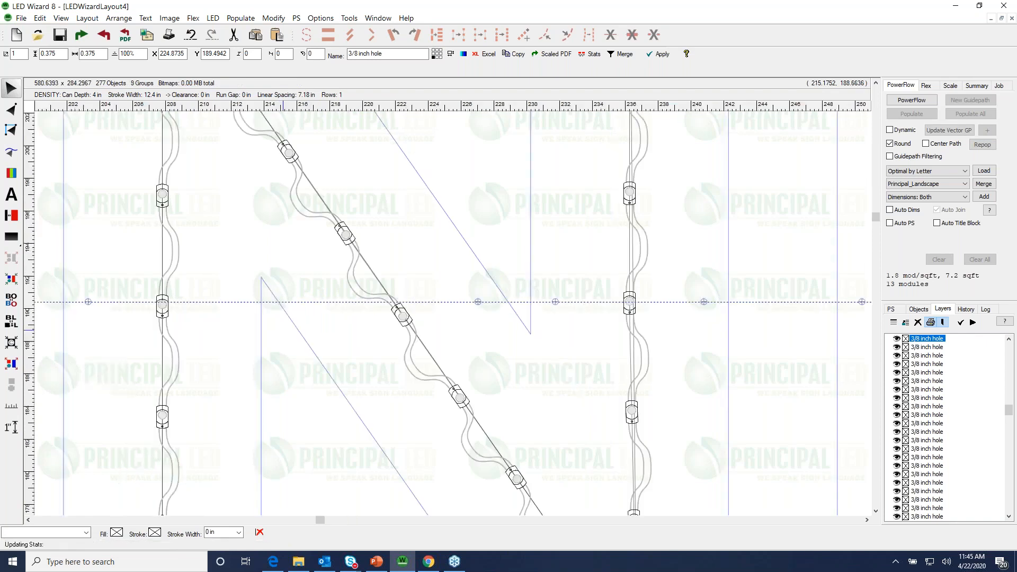
right_click(286, 314)
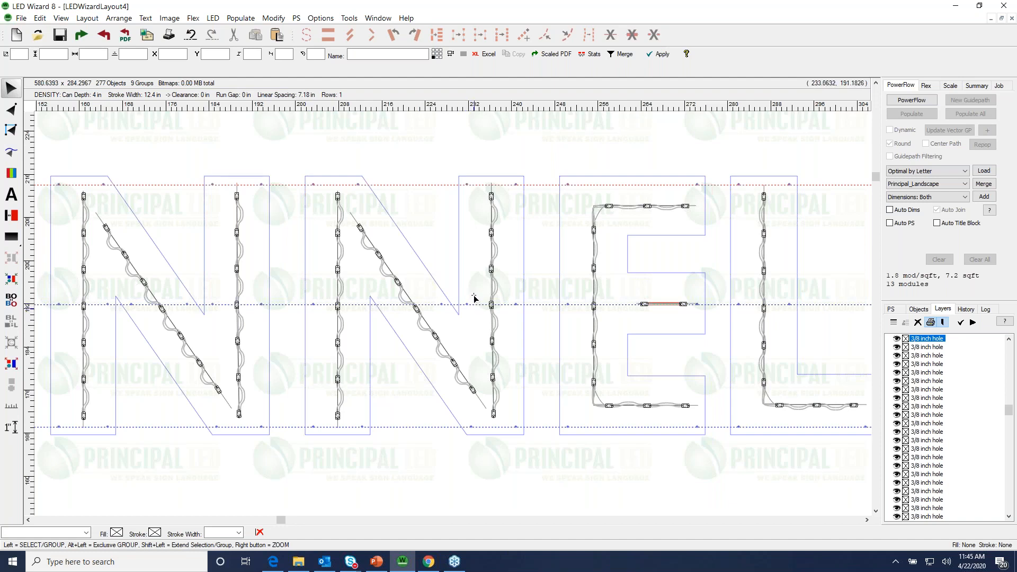
Group the populated CHANNEL LETTERS artwork with its mounting holes and crosshairs, and inspect the holes around the E and both Ls
double_click(11, 88)
drag(56, 193, 847, 300)
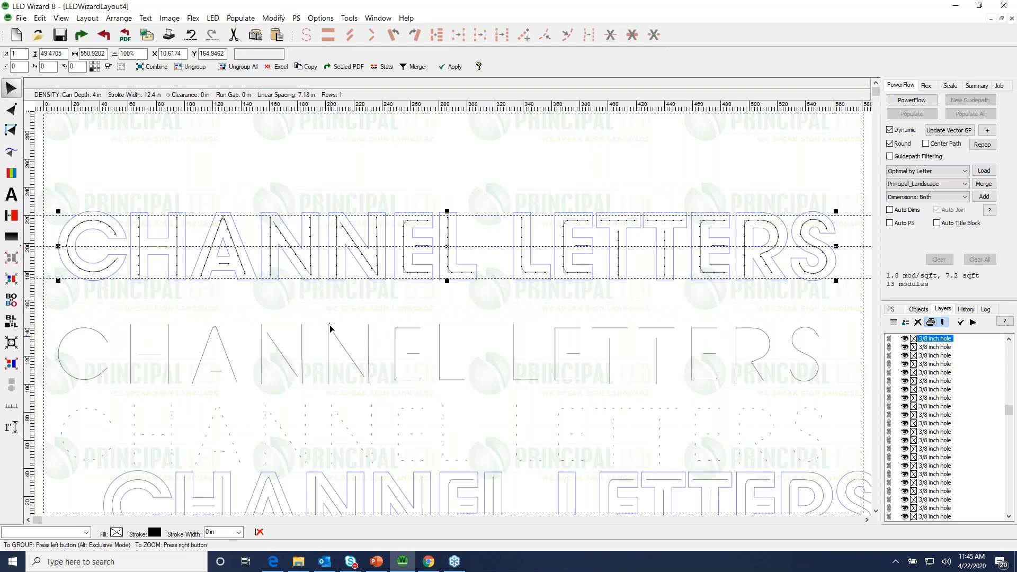
drag(382, 292, 512, 189)
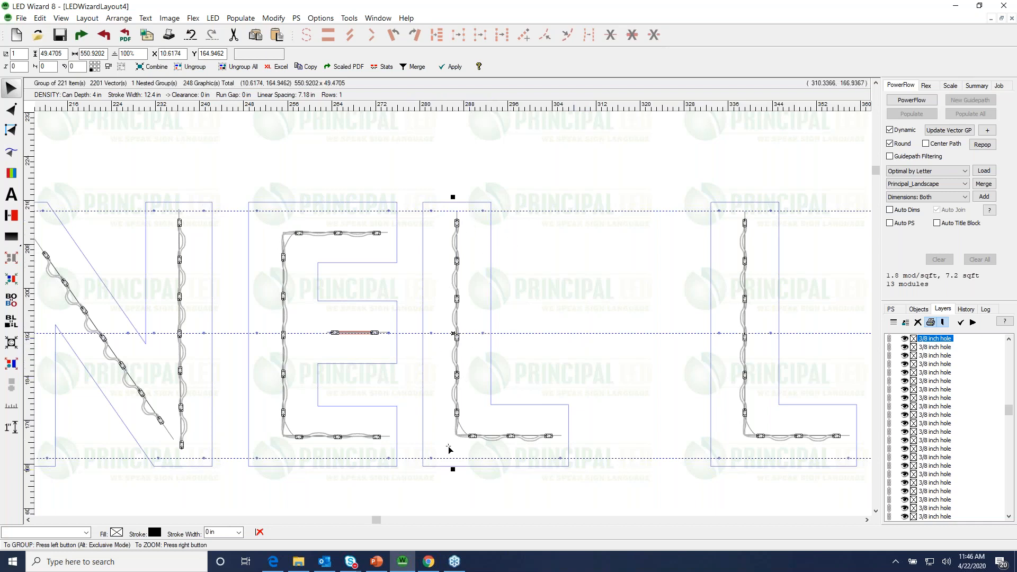
right_click(553, 362)
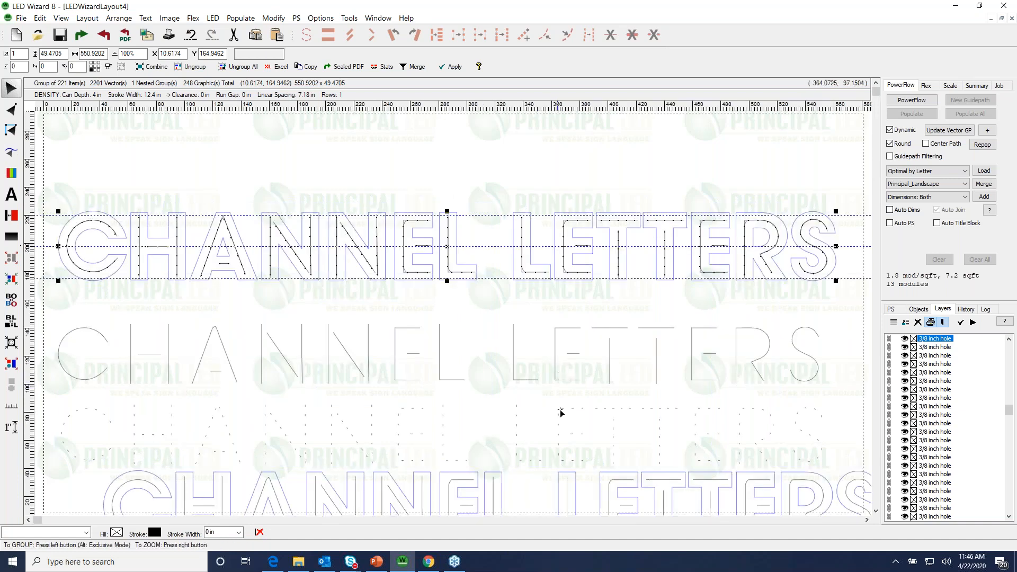
click(450, 174)
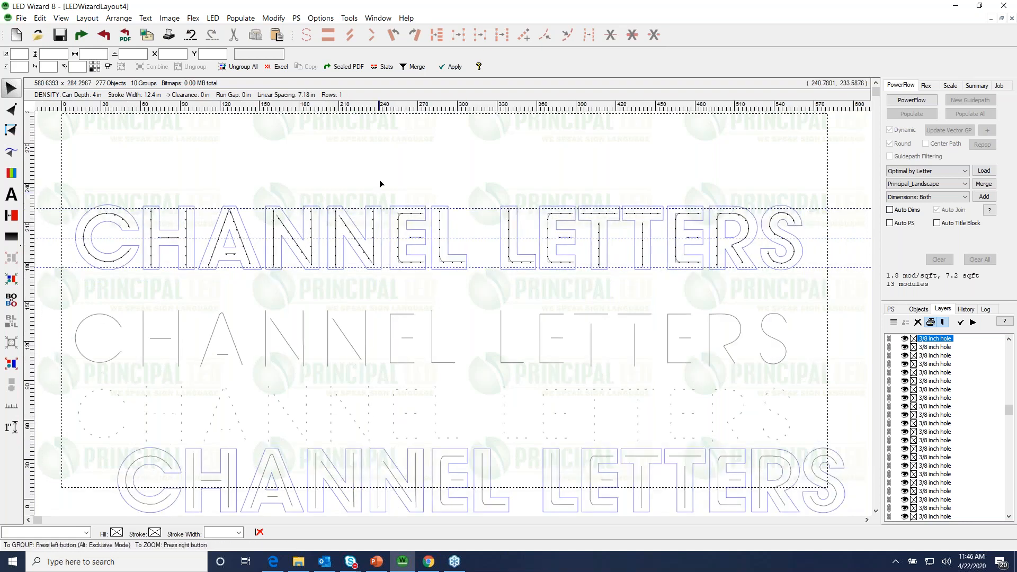
Create a new layout and add the text RETURN in Avant Garde Gothic Bold
click(16, 35)
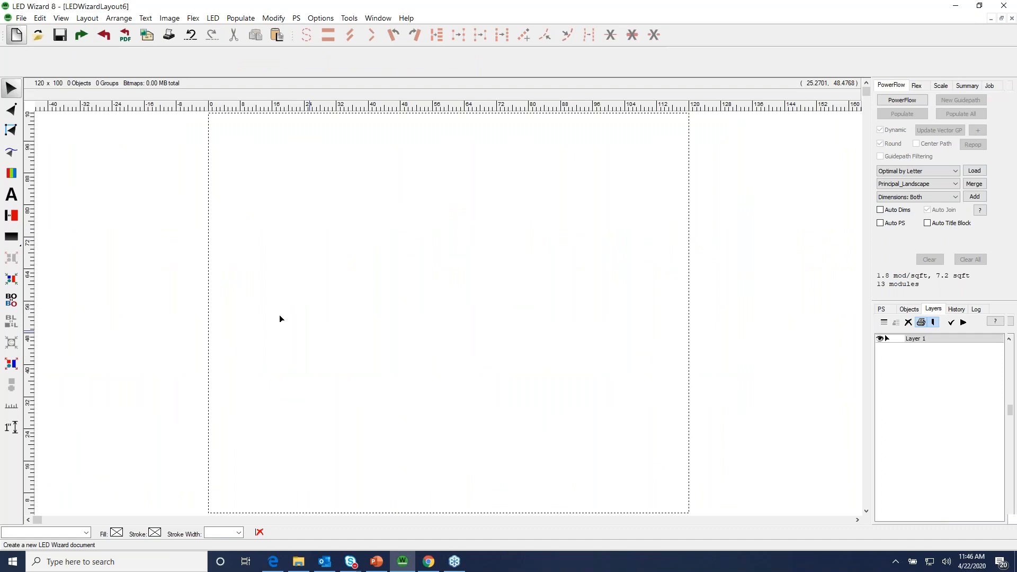
click(11, 194)
click(322, 430)
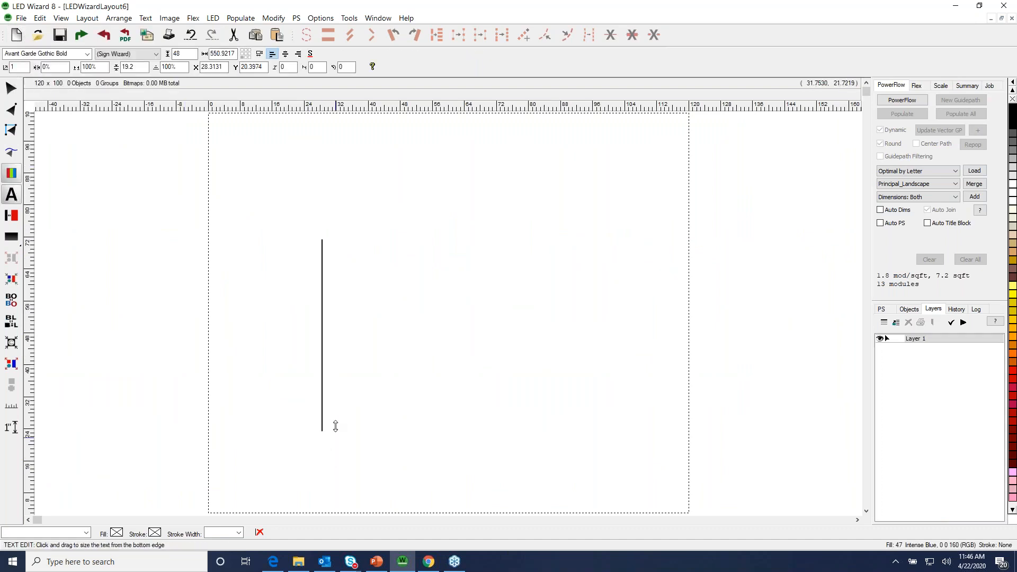
text(re)
key(BackSpace)
key(BackSpace)
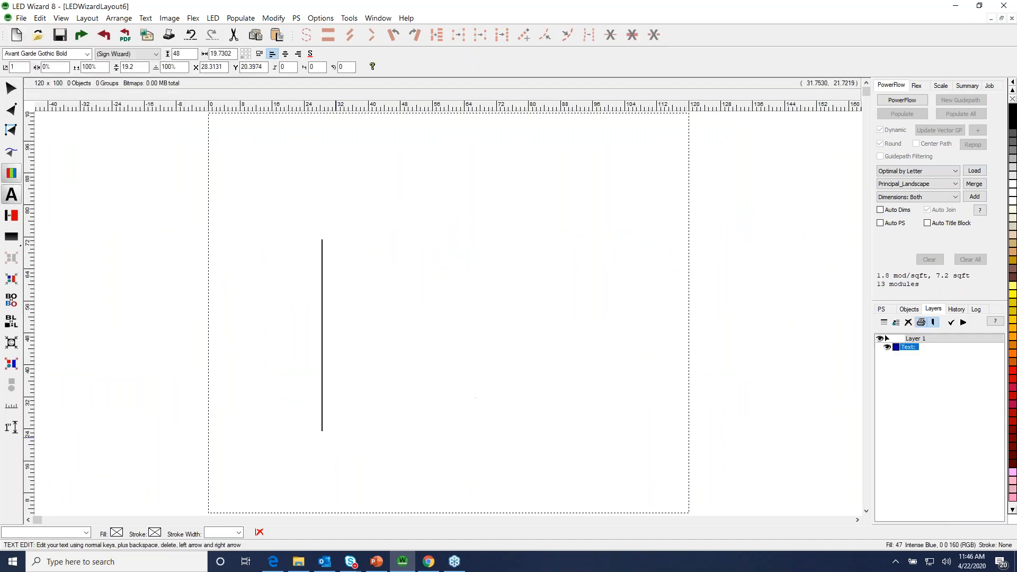
text(RETURN)
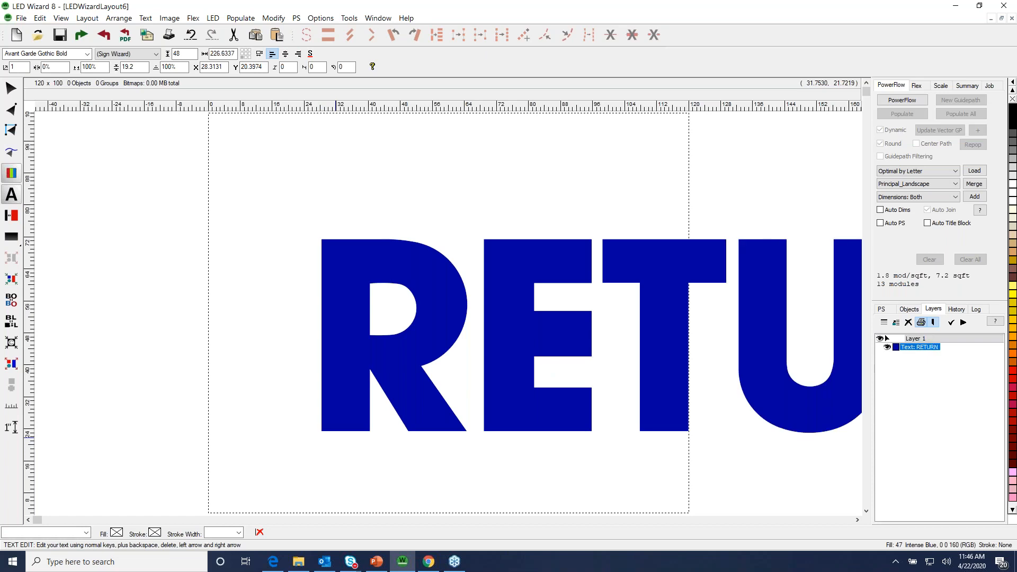
Set the RETURN text height to 36 and position the whole word inside the layout area
click(11, 88)
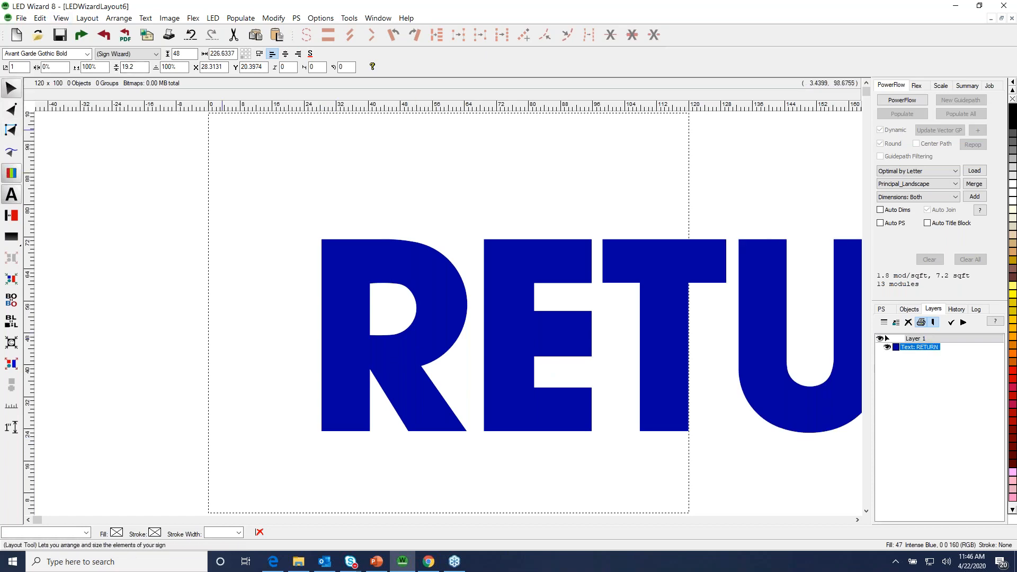
drag(583, 309, 289, 246)
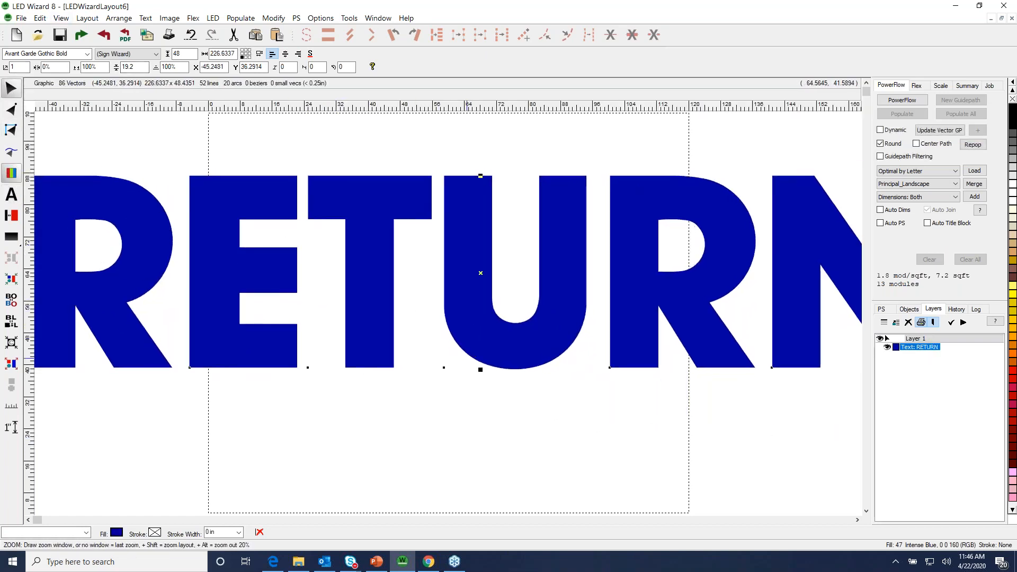
right_click(471, 334)
drag(636, 163, 974, 222)
drag(692, 266, 761, 267)
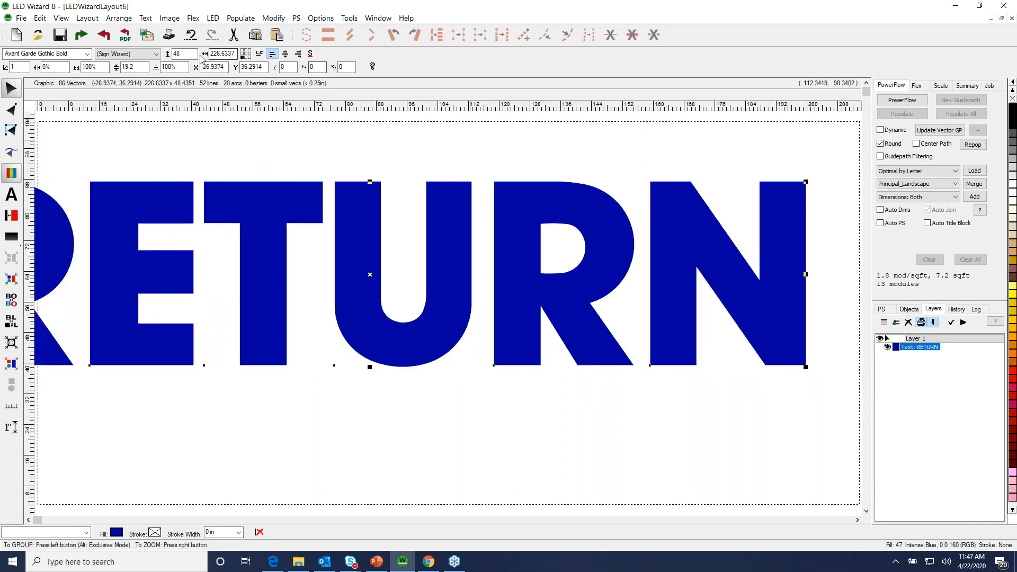
drag(183, 53, 168, 52)
text(36)
key(Return)
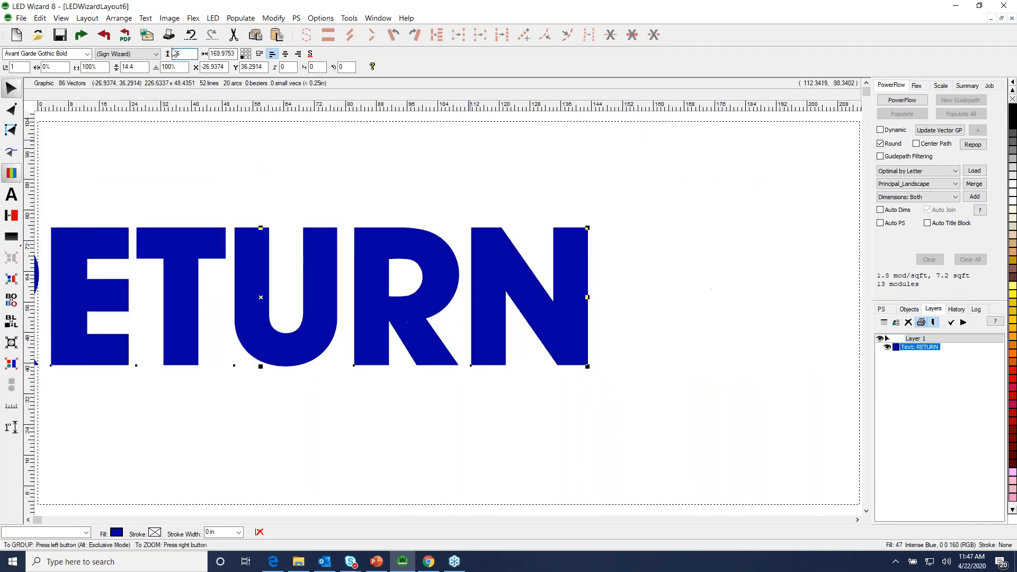
drag(259, 287, 431, 274)
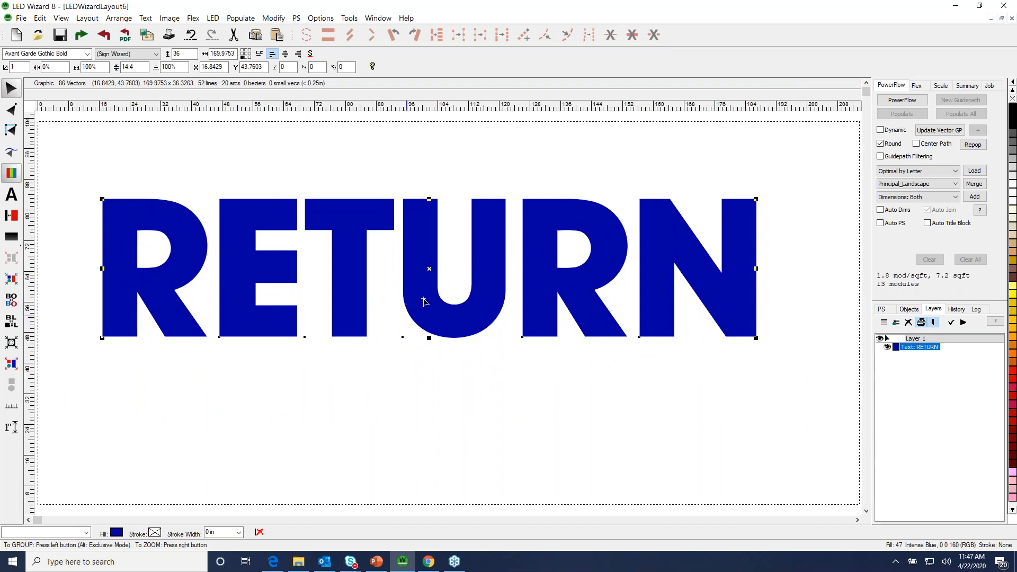
drag(423, 298, 425, 297)
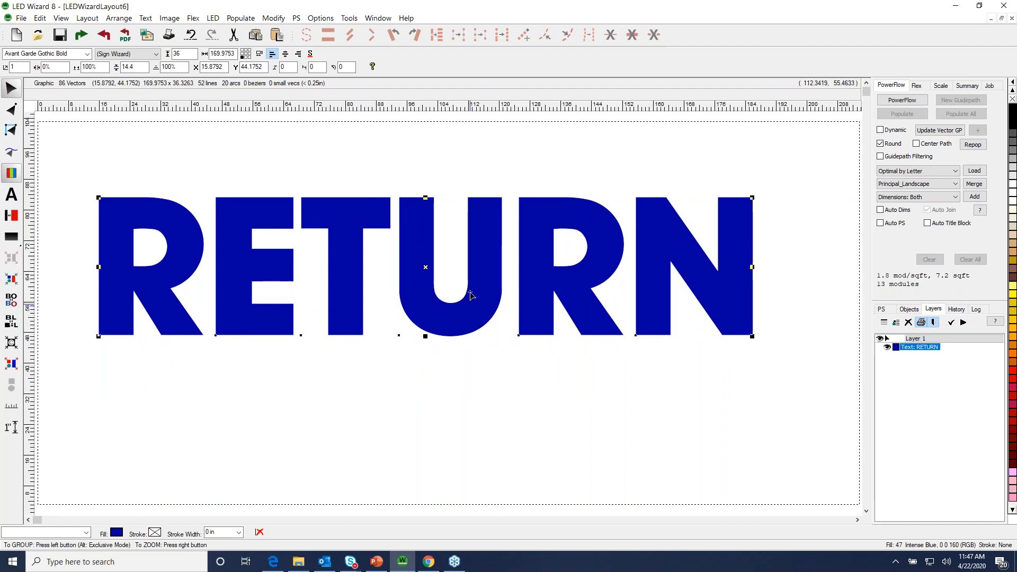
drag(448, 292, 455, 291)
Start the Channel Letter Return tool on the RETURN text and set the offset to 0.040 in
click(349, 18)
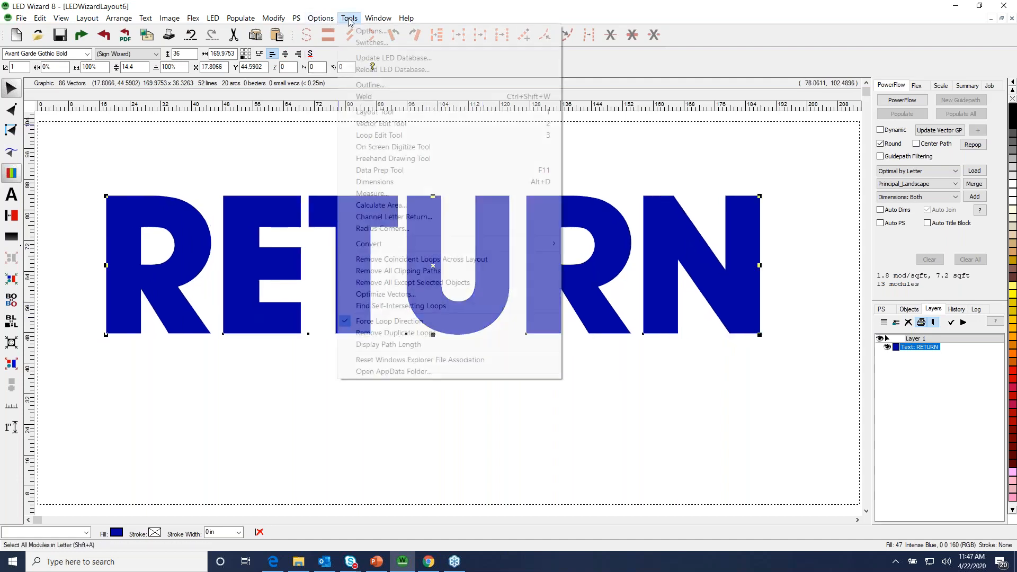
click(400, 217)
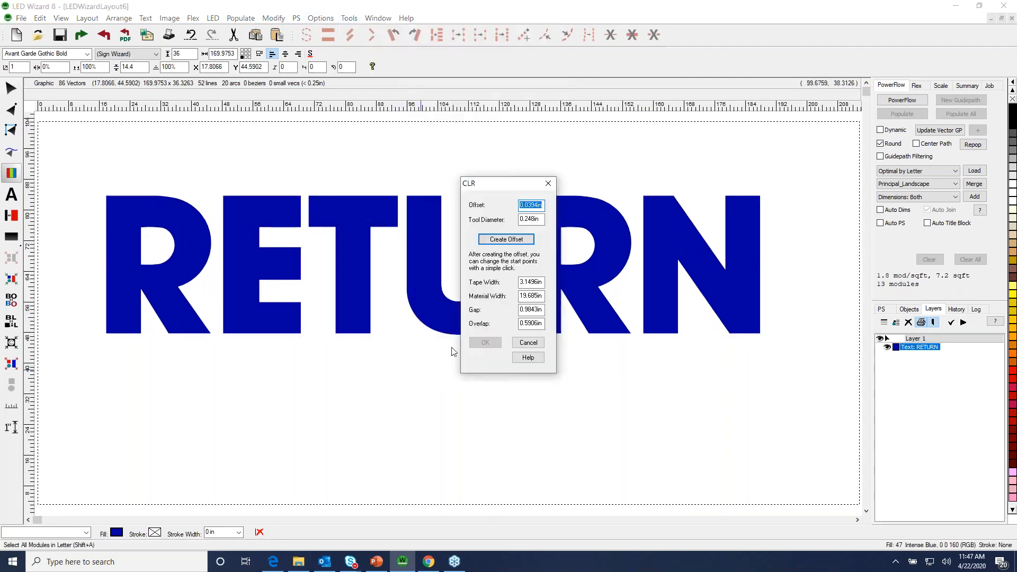
drag(491, 186, 537, 296)
click(583, 329)
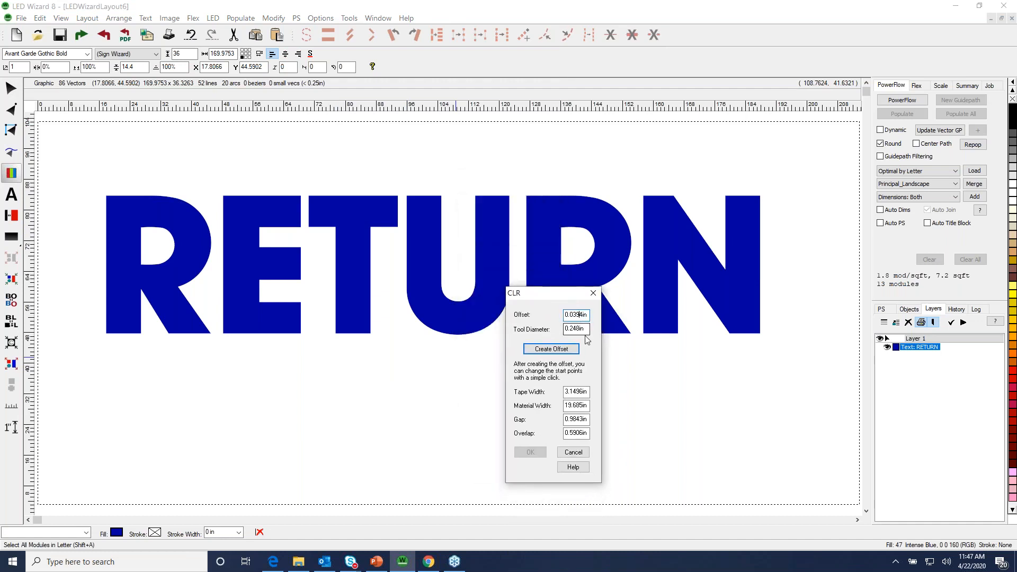
key(Right)
key(BackSpace)
text(40)
Set the tool diameter to 0.25 in and create the offset outlines of the letters
click(579, 330)
key(BackSpace)
key(BackSpace)
text(5)
drag(544, 298, 592, 287)
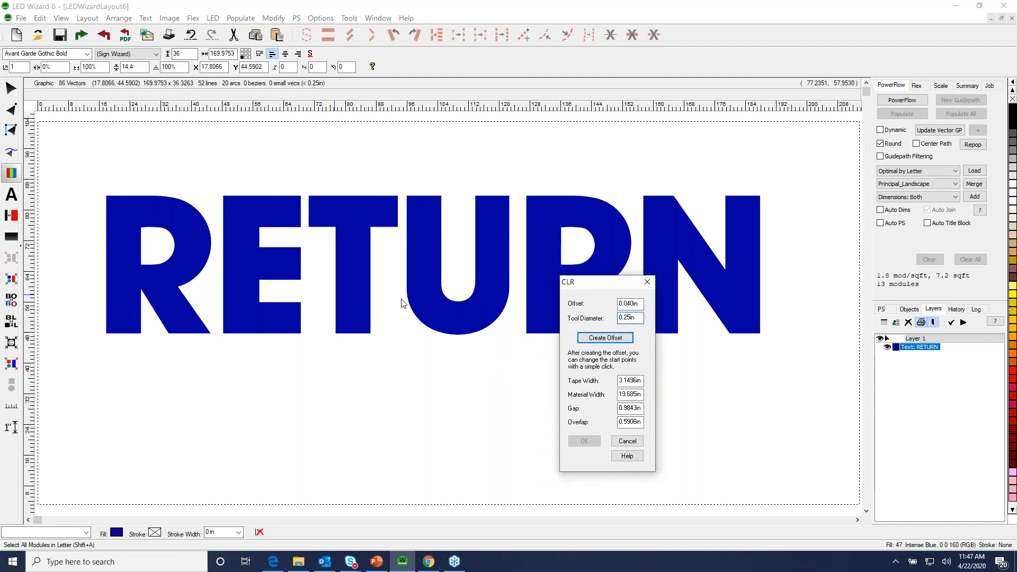
drag(593, 286, 566, 290)
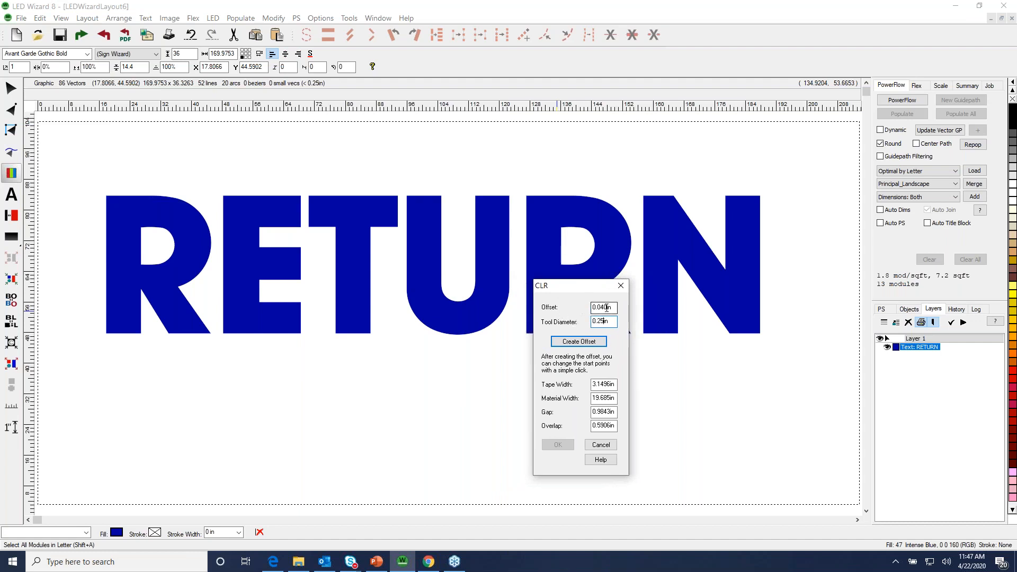
click(579, 342)
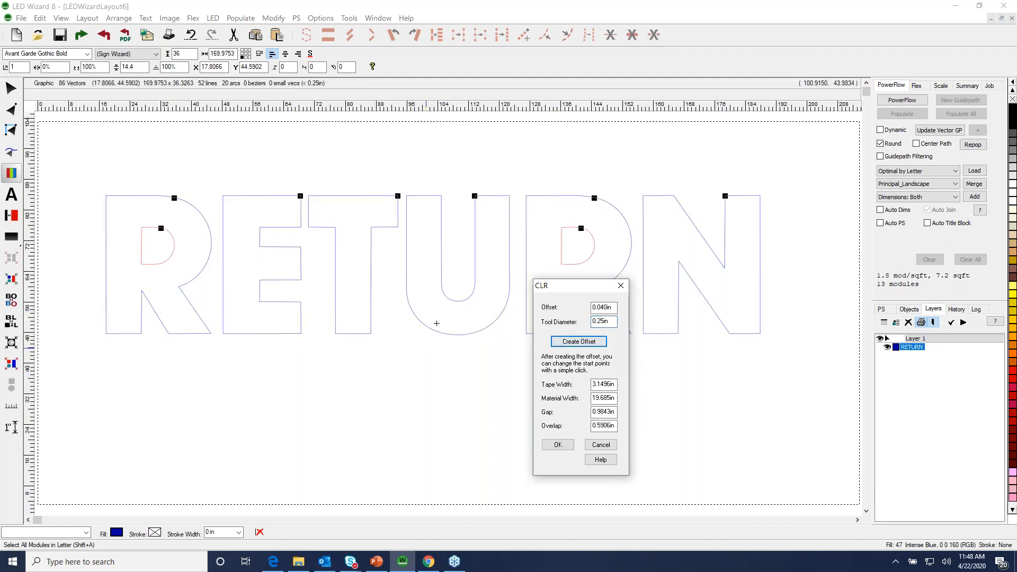
Examine the offset outline's corners at the second R's counter and at the first R's leg notch
drag(541, 216, 609, 269)
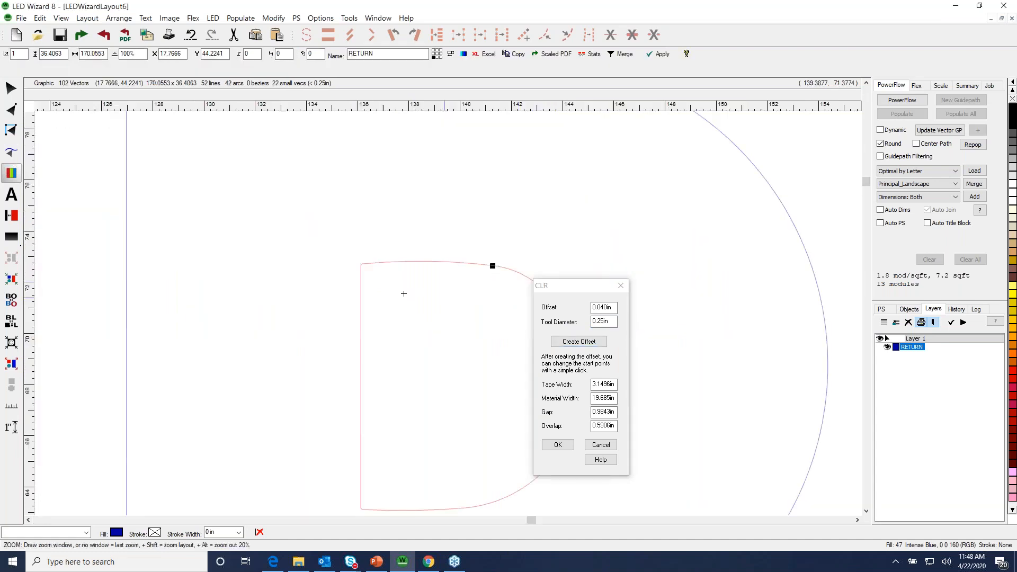
drag(325, 244, 416, 312)
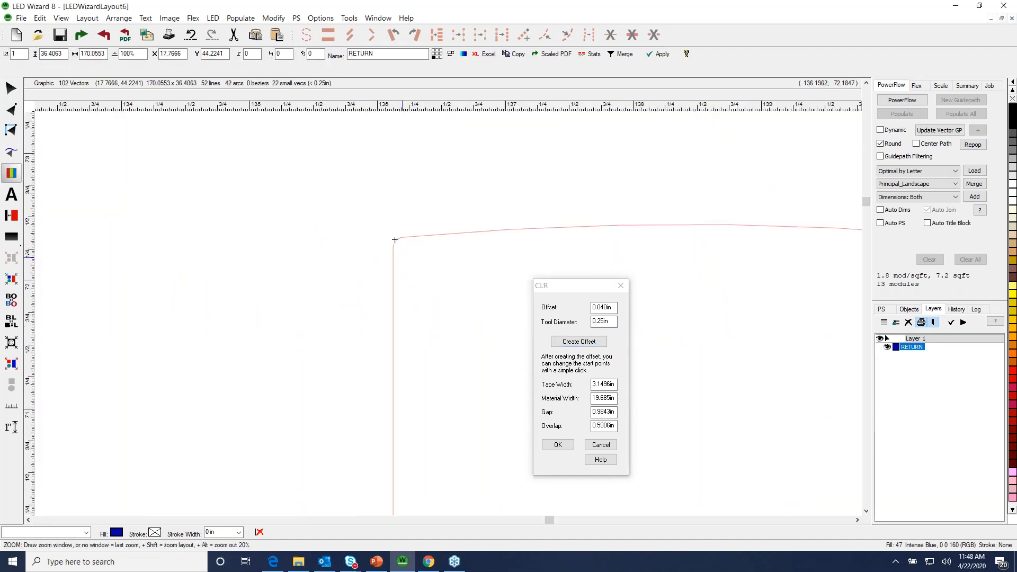
click(420, 280)
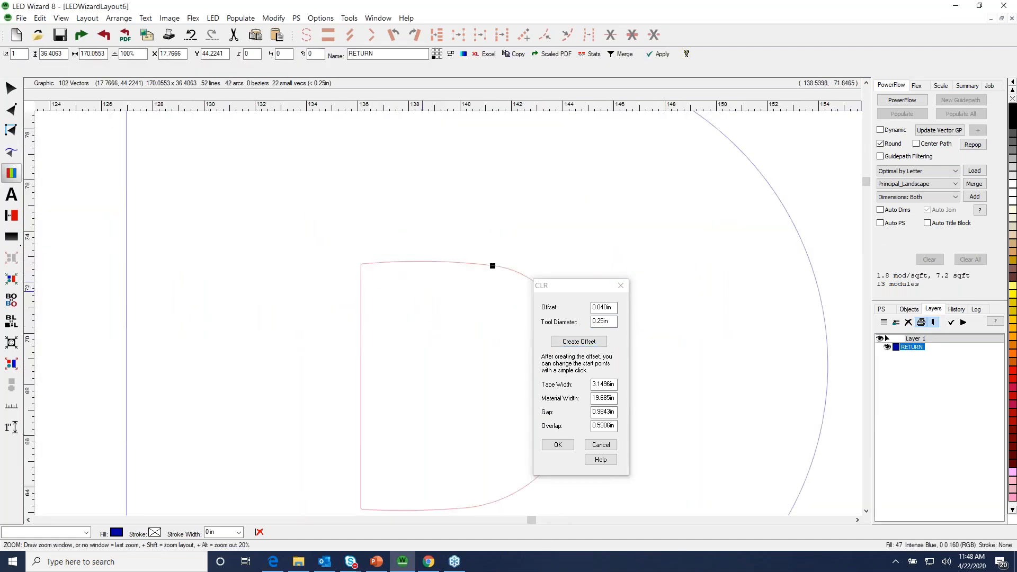
click(422, 291)
drag(169, 282, 228, 314)
drag(183, 191, 235, 255)
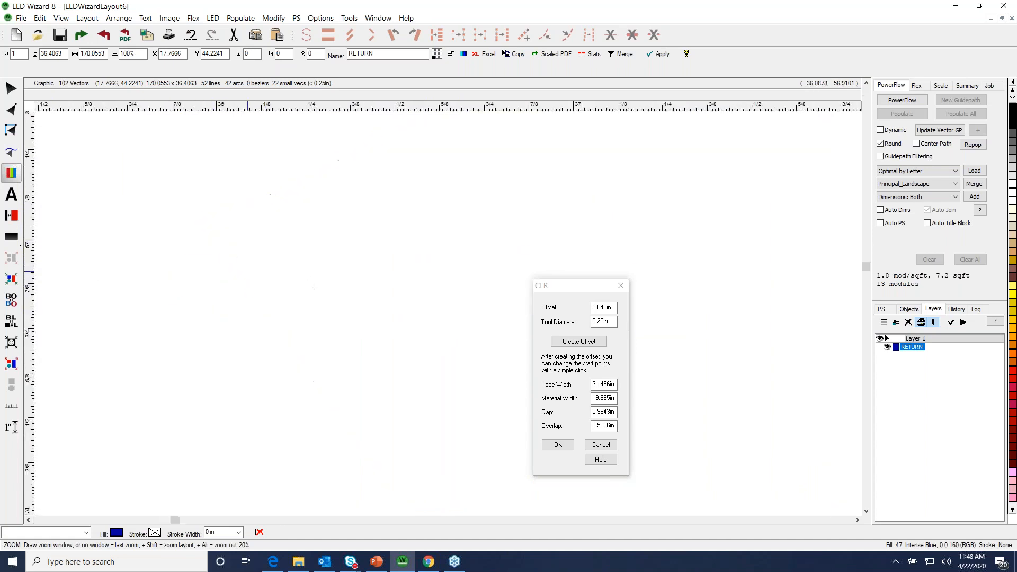
click(393, 288)
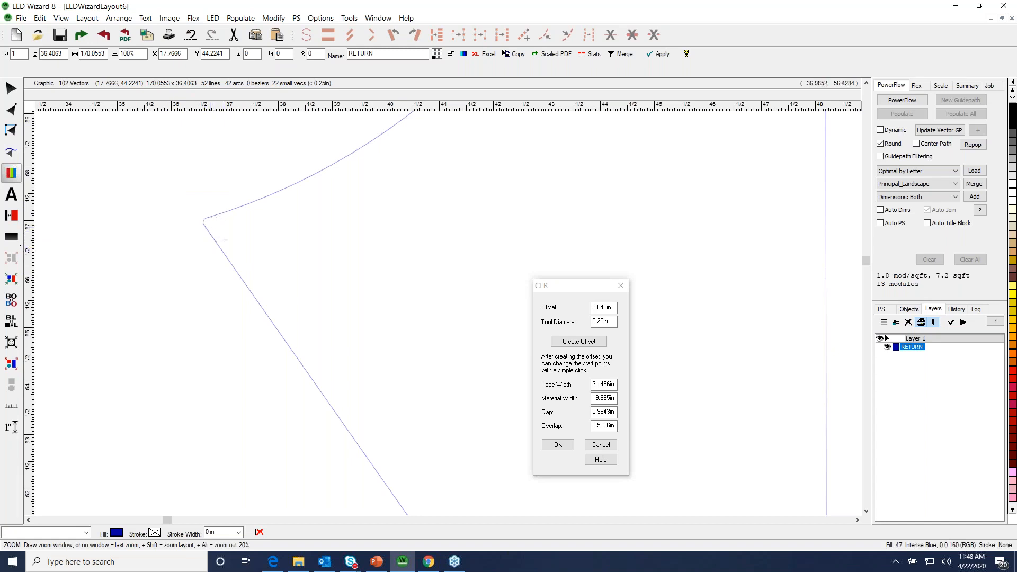
click(219, 237)
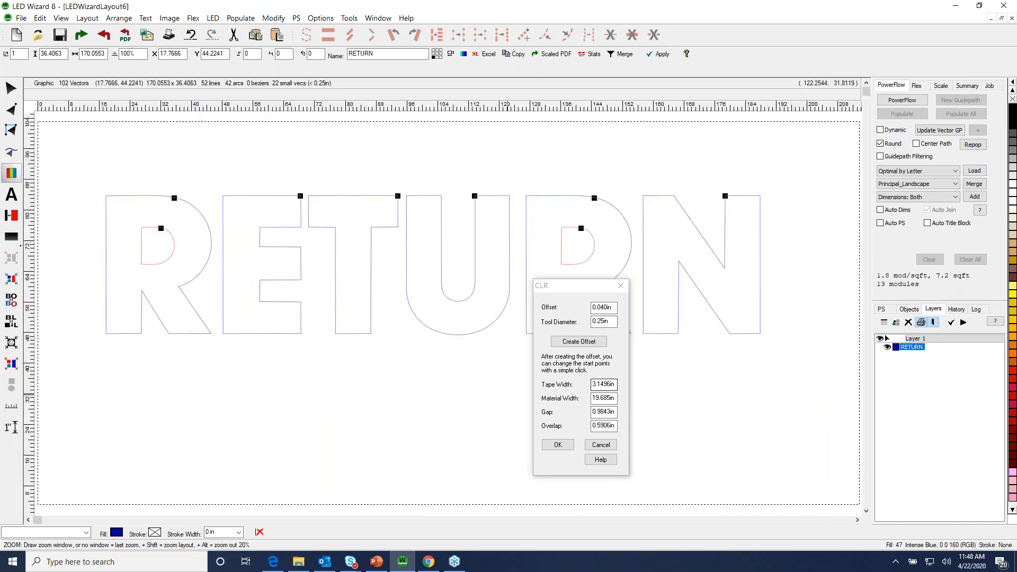
Relocate the start points of all outer letter outlines to their top edges and of both R counters to their straight left edges
drag(577, 290, 565, 288)
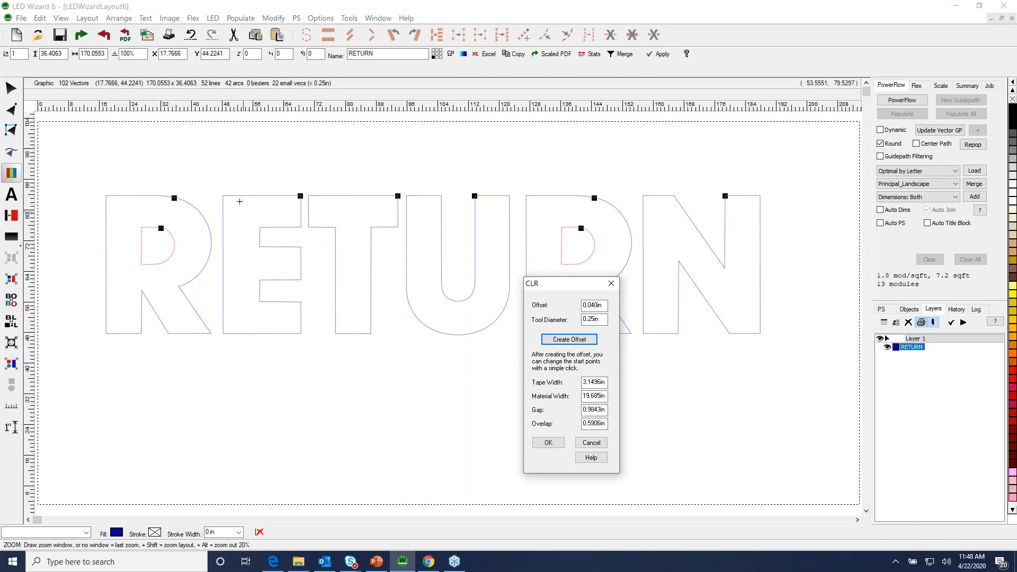
click(134, 197)
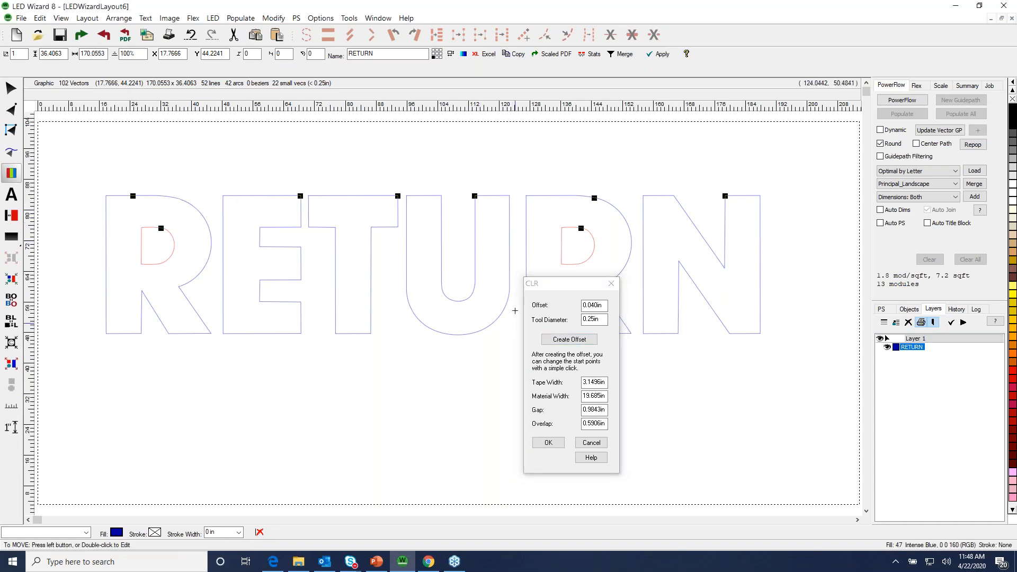
click(261, 196)
click(353, 196)
click(423, 196)
click(572, 196)
click(659, 196)
click(659, 196)
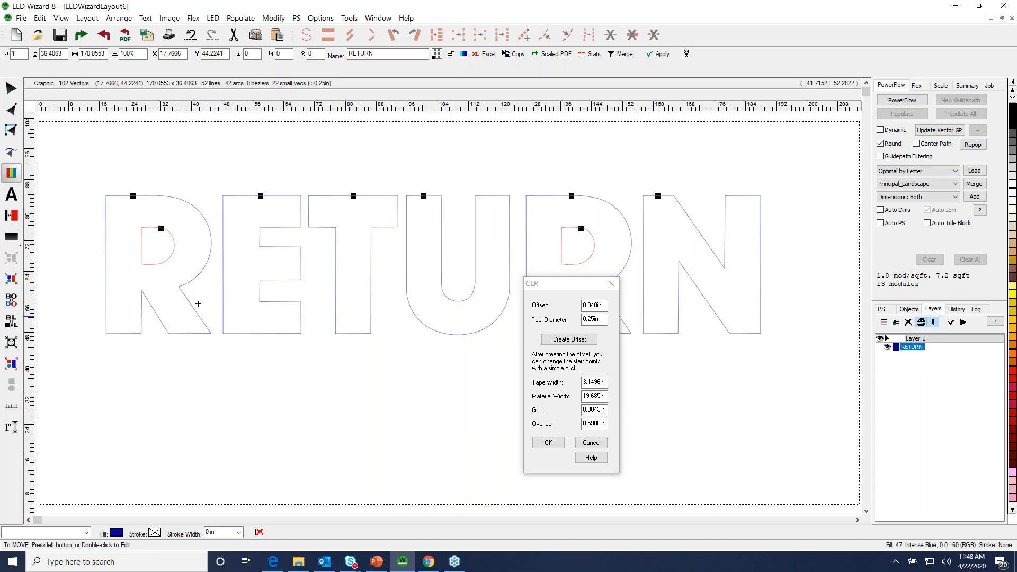
click(141, 247)
click(561, 246)
Set the tape width of the channel letter returns to 3 in
drag(558, 284, 478, 251)
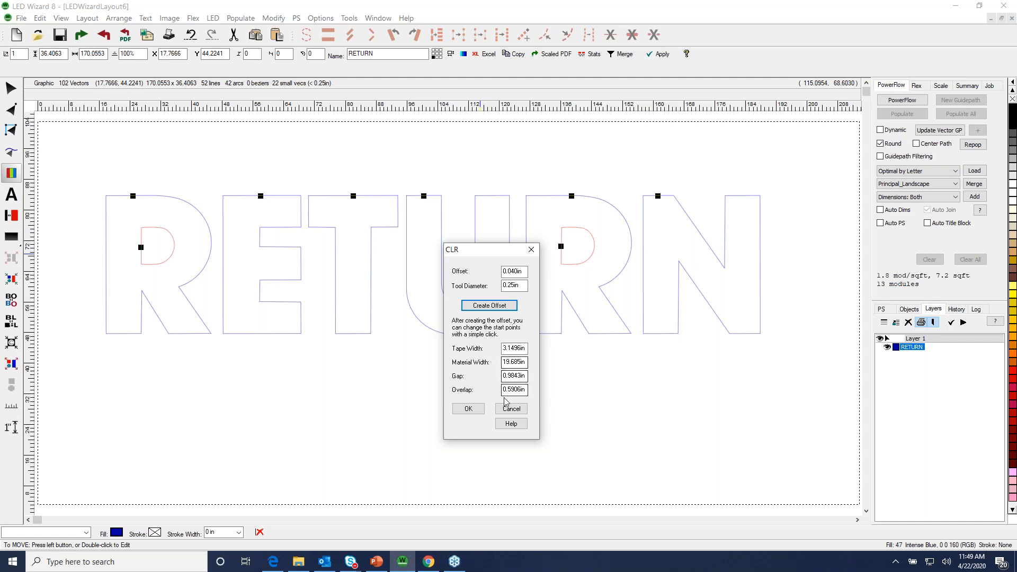
click(517, 350)
key(BackSpace)
key(BackSpace)
key(BackSpace)
key(BackSpace)
key(BackSpace)
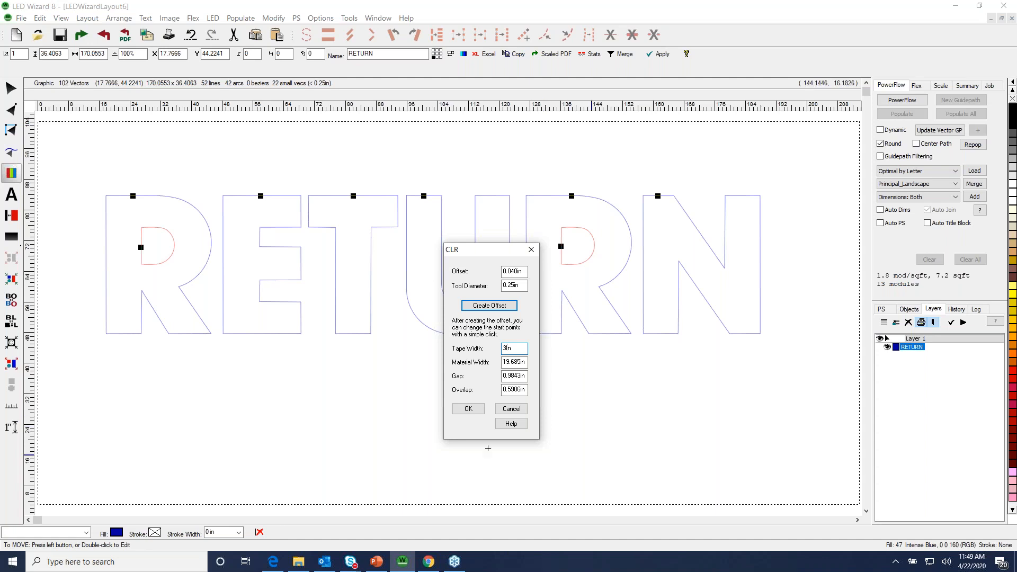
Set the material width for the returns to 48 in
click(515, 362)
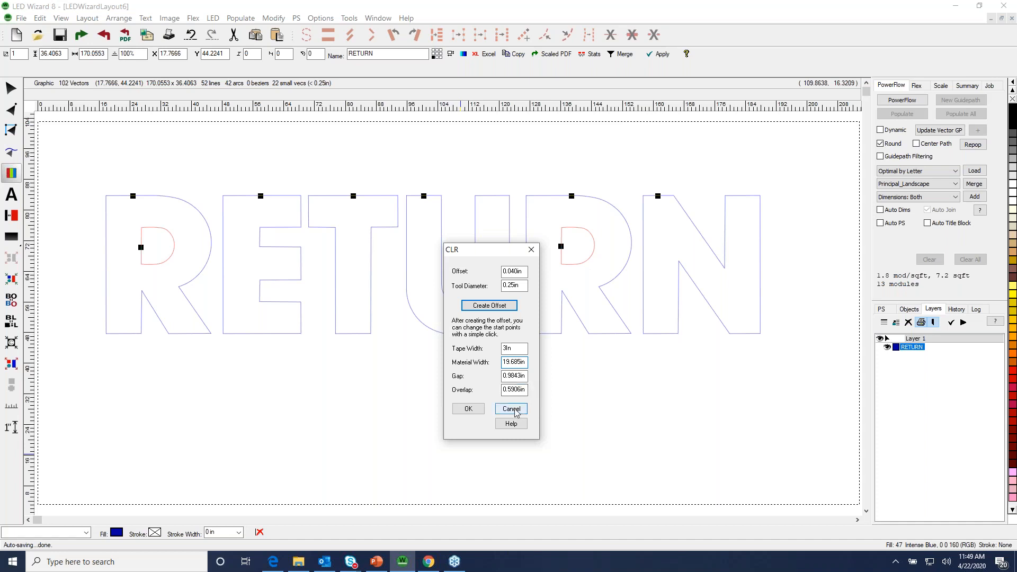
key(BackSpace)
key(BackSpace)
key(BackSpace)
key(BackSpace)
key(BackSpace)
text(48)
Set the gap between the return strips to 1 in
click(521, 375)
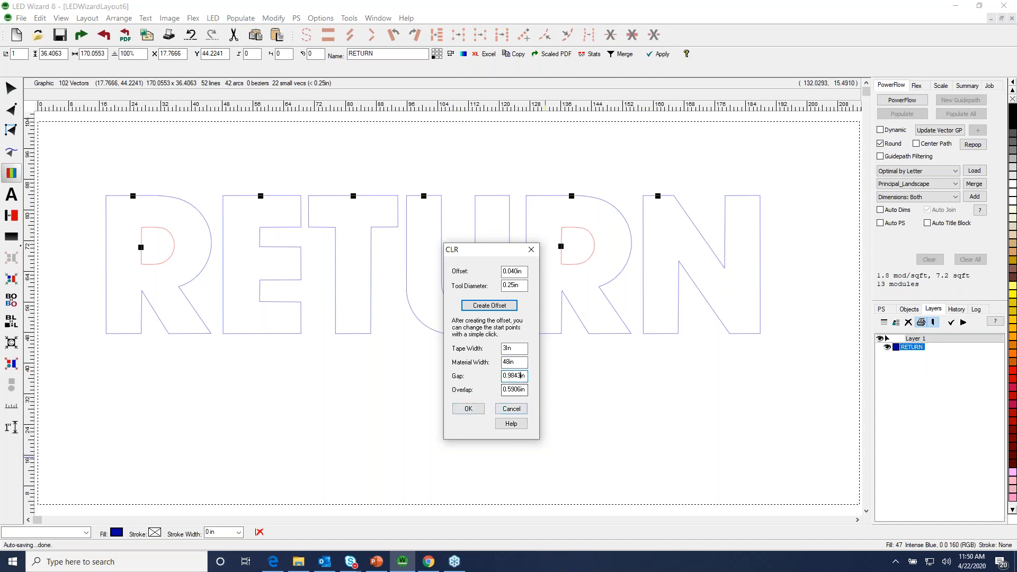
key(BackSpace)
key(BackSpace)
key(BackSpace)
key(BackSpace)
key(BackSpace)
text(1)
Set the overlap to 0.5 in and generate the return strips for the RETURN letters
click(519, 390)
key(BackSpace)
key(BackSpace)
key(BackSpace)
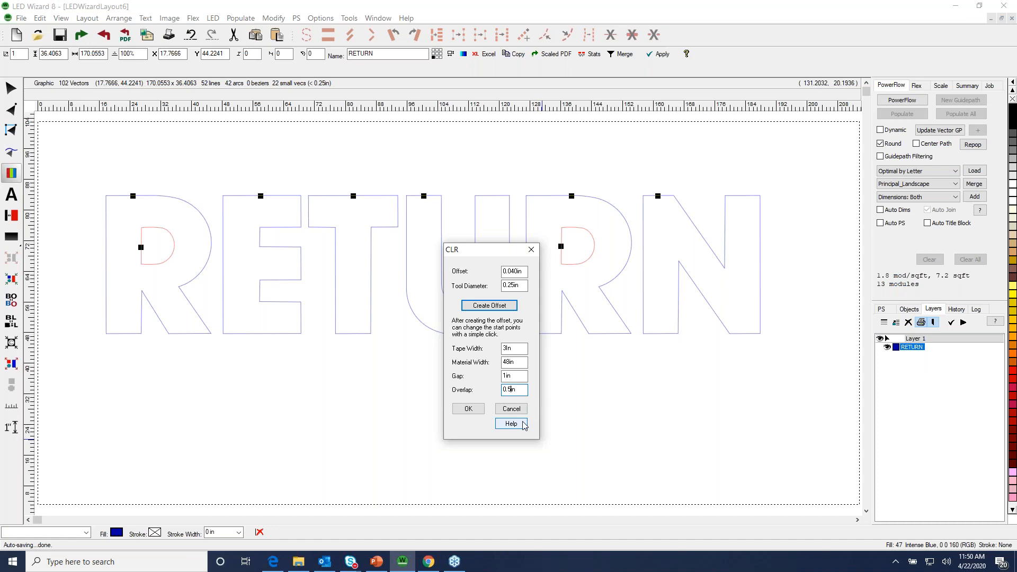
click(468, 409)
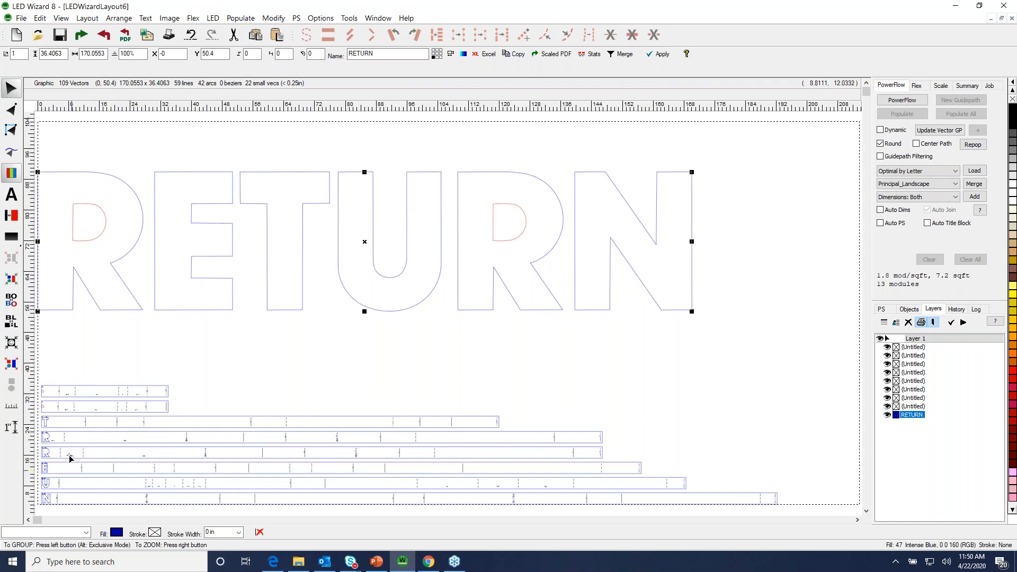
Examine the R diagram at the beginning of the first R return strip, including its number, start point and direction arrow
drag(62, 448, 35, 425)
mouse_move(305, 187)
mouse_down()
mouse_move(516, 382)
mouse_move(618, 431)
mouse_up()
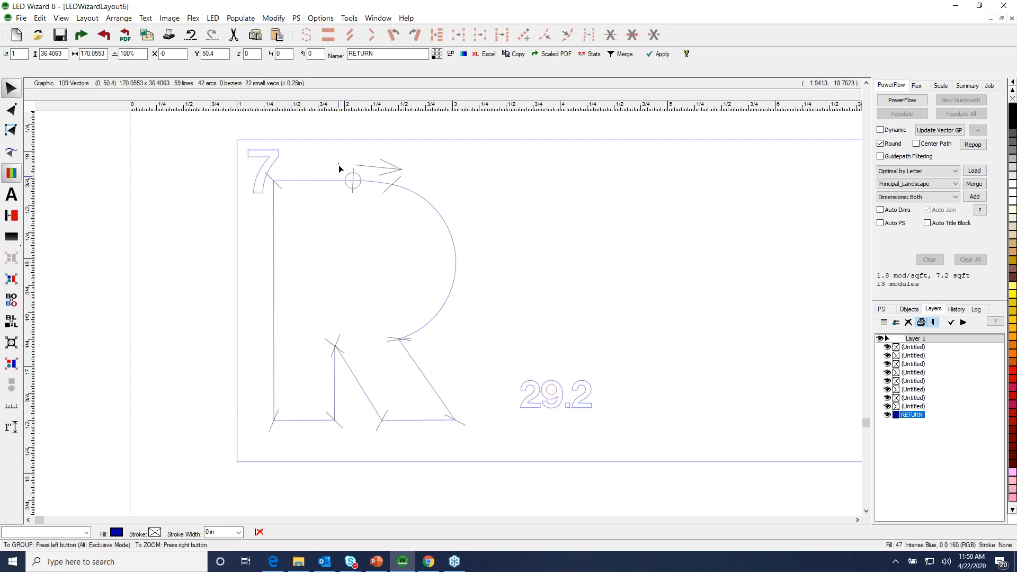
right_click(486, 308)
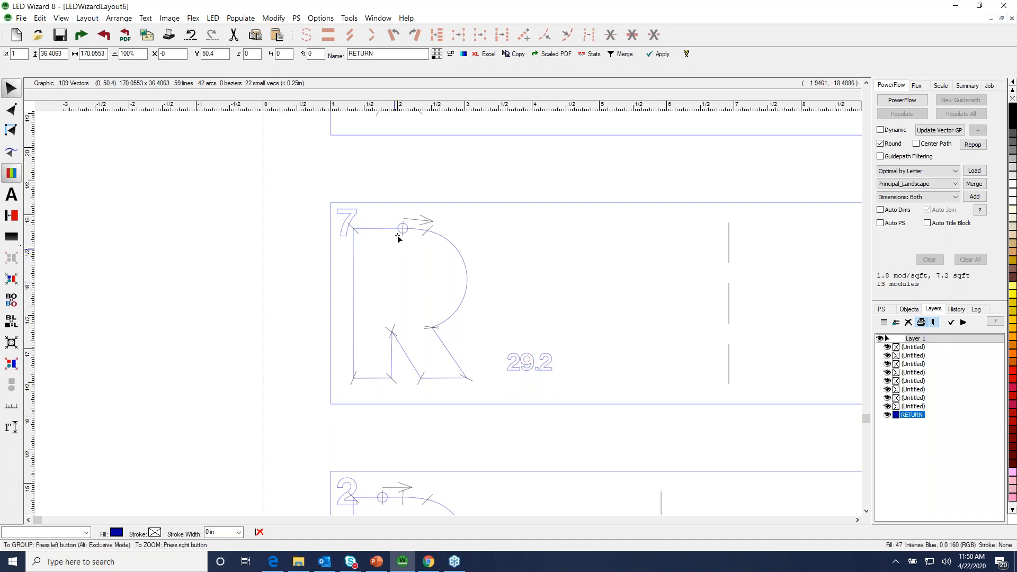
right_click(502, 269)
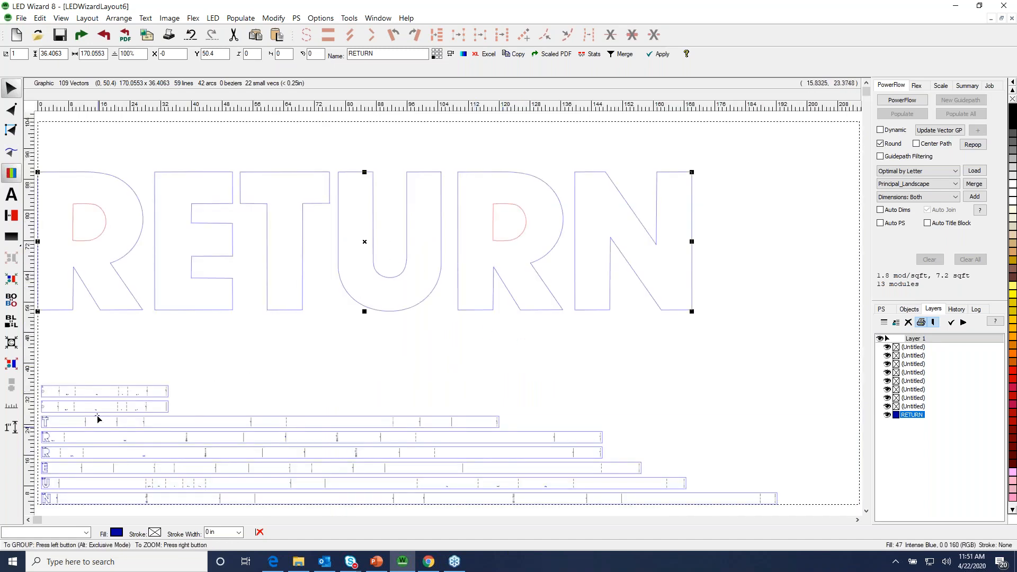
Follow the T and R return strips from their letter diagrams along the bend lines and check the marked values
drag(127, 448, 32, 422)
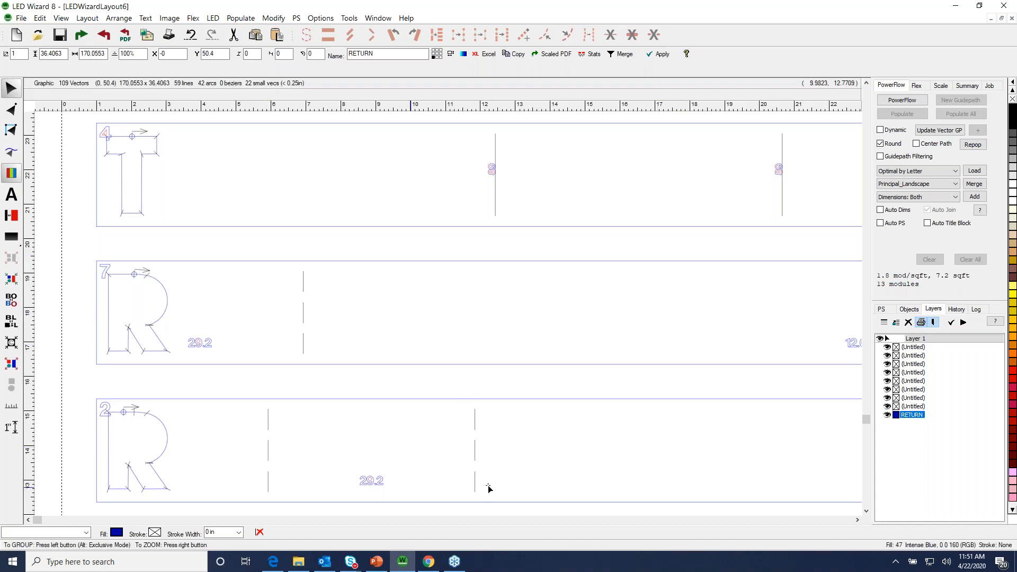
drag(554, 443, 144, 395)
drag(475, 344, 377, 389)
drag(584, 332, 208, 332)
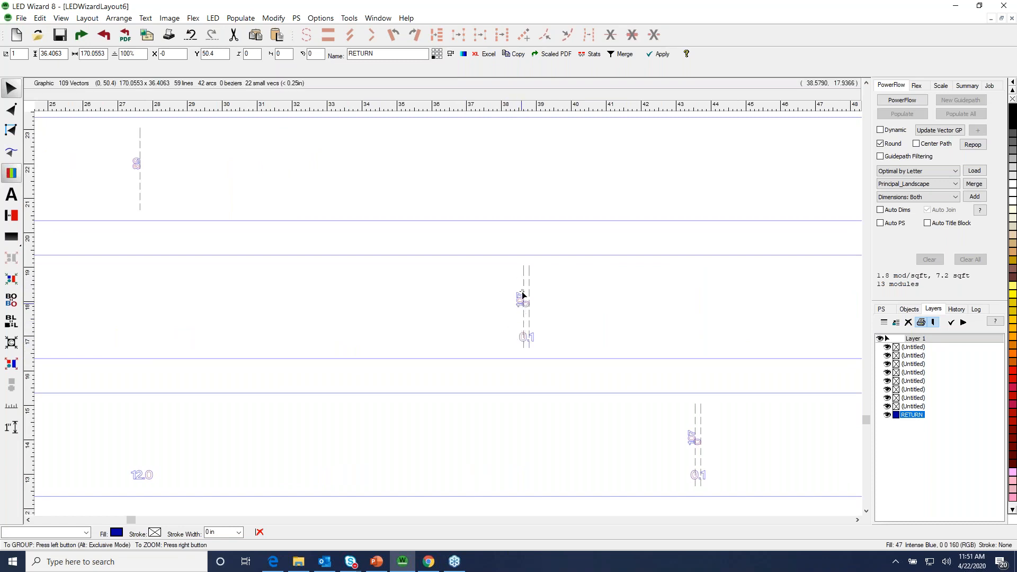
right_click(516, 317)
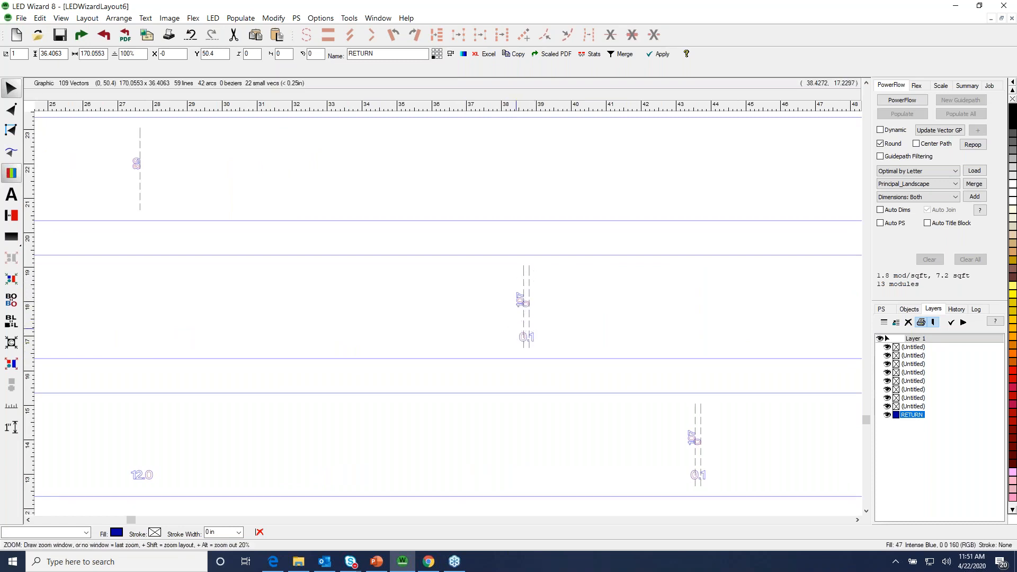
Examine the segment marks at the leg notches of the R diagram on strip 7
drag(38, 428, 35, 424)
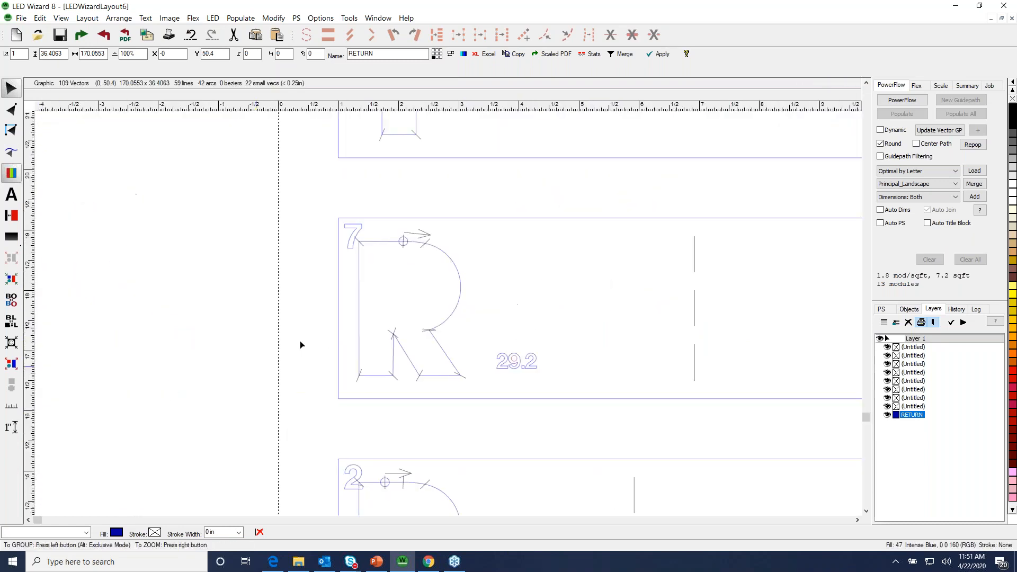
drag(401, 309, 448, 346)
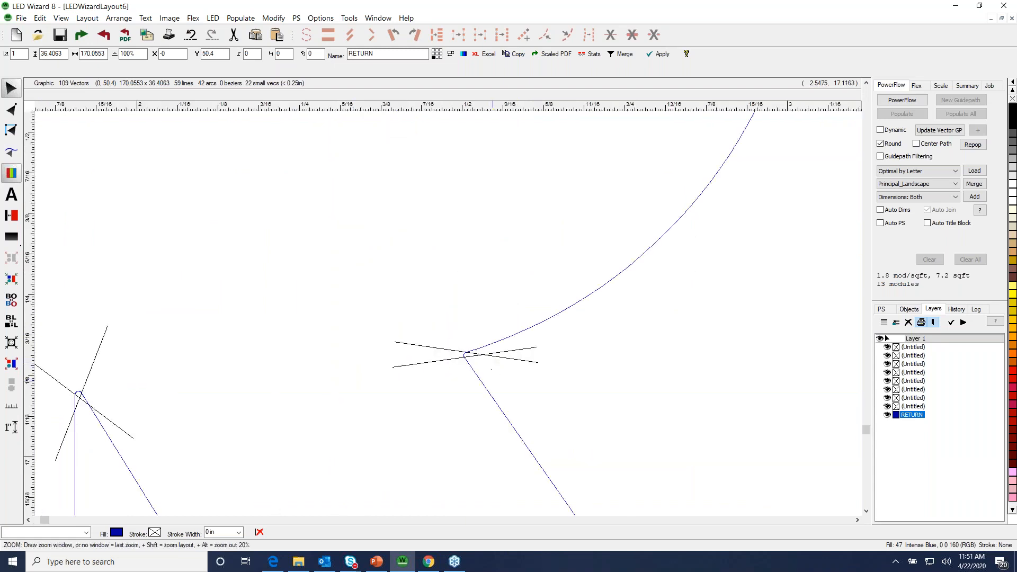
right_click(512, 359)
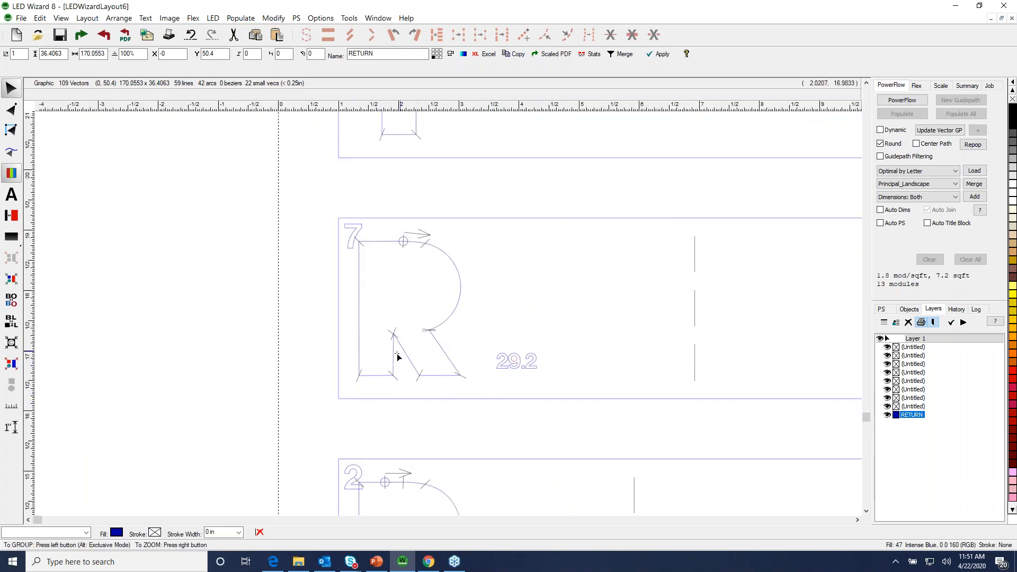
right_click(483, 342)
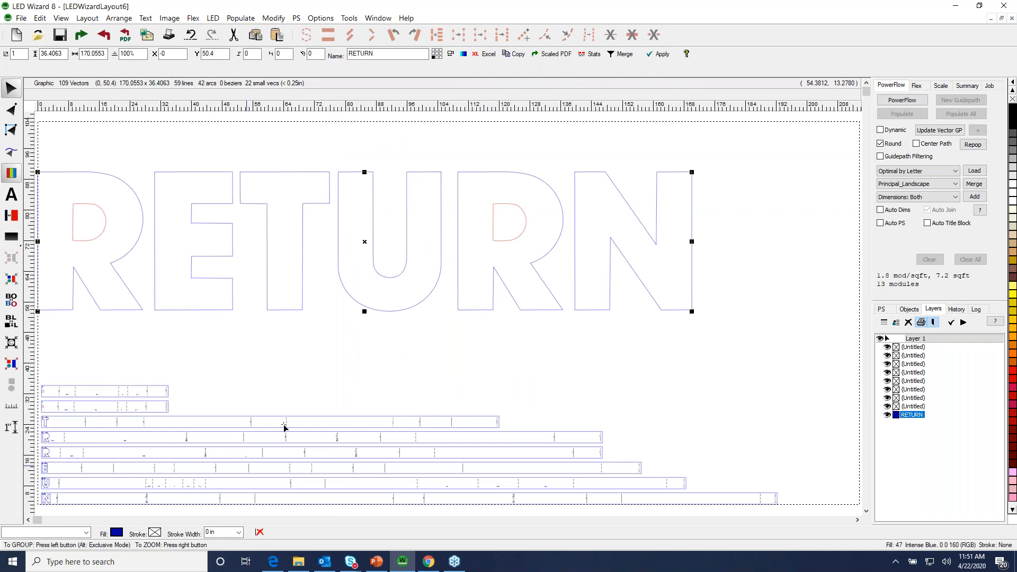
Check the last bend lines and the overlap mark at the far ends of the two R return strips
drag(554, 418, 628, 459)
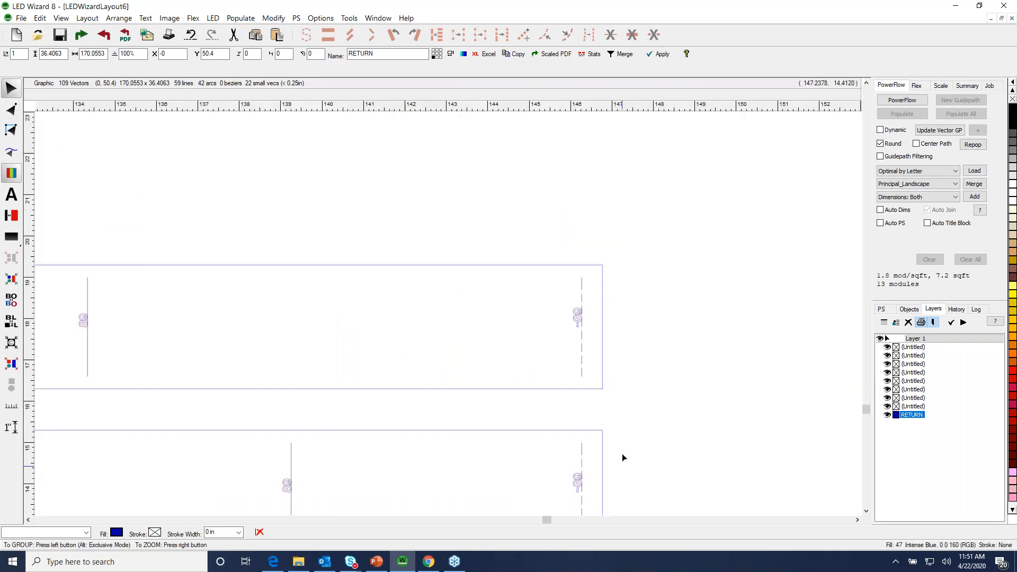
drag(141, 327, 461, 320)
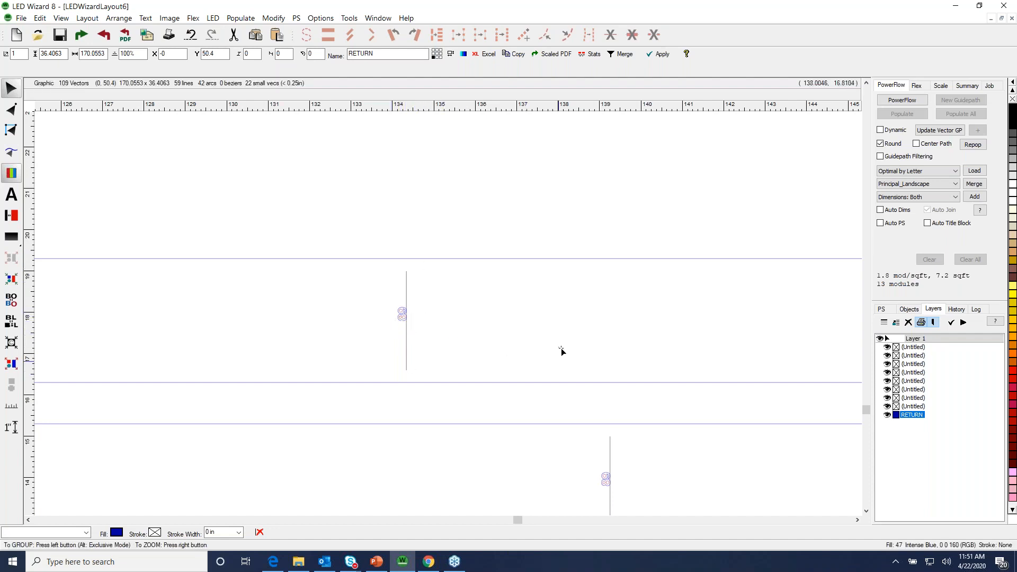
drag(565, 346, 83, 379)
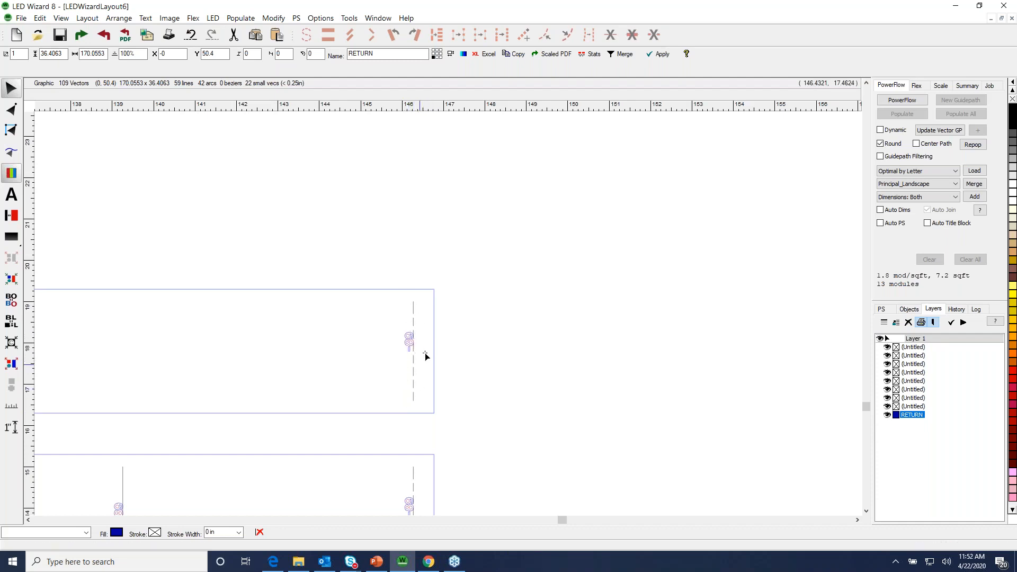
right_click(391, 358)
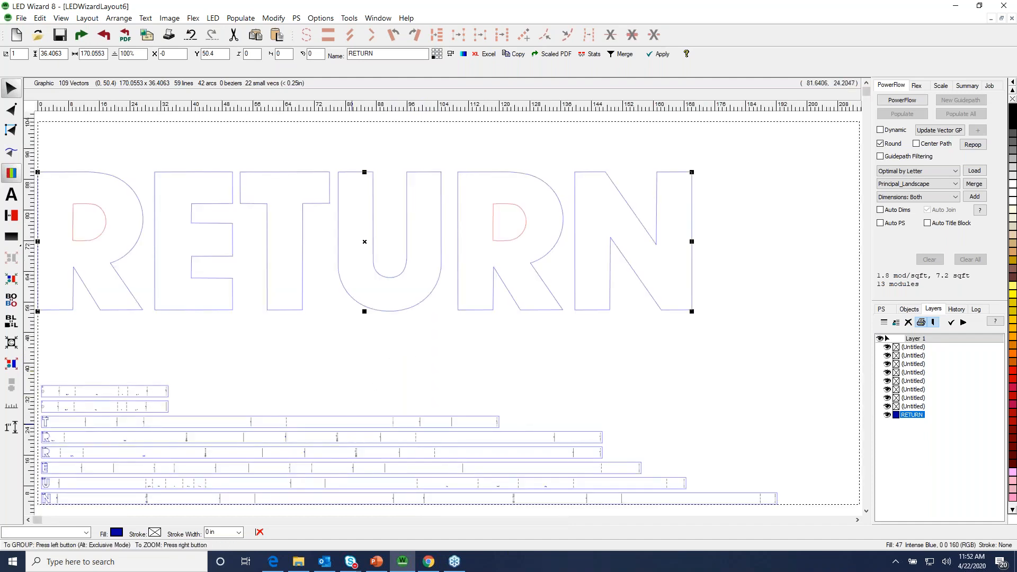
Examine the U diagram at the beginning of return strip 5, including its start point, direction arrow and segment marks
click(279, 436)
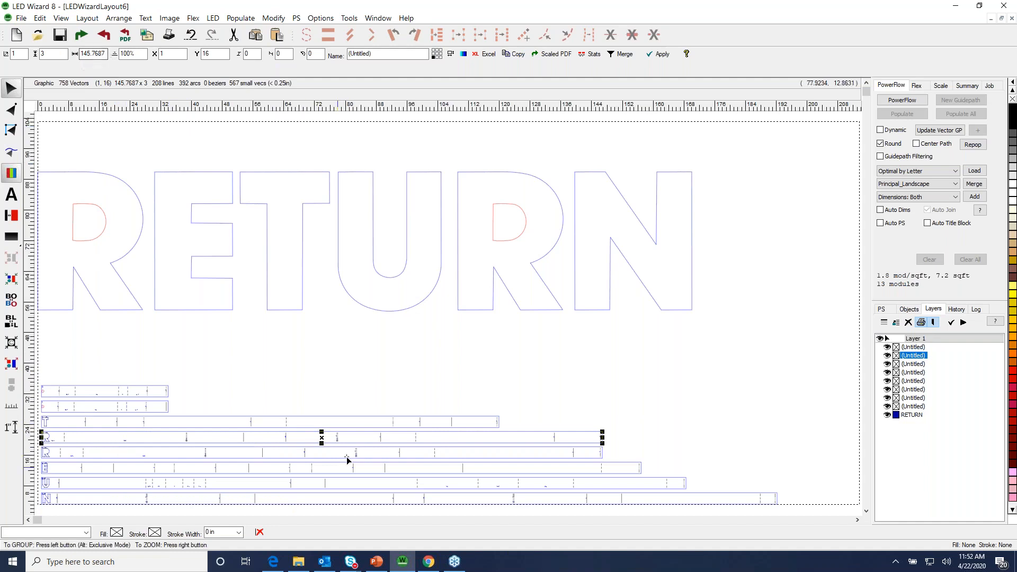
click(130, 286)
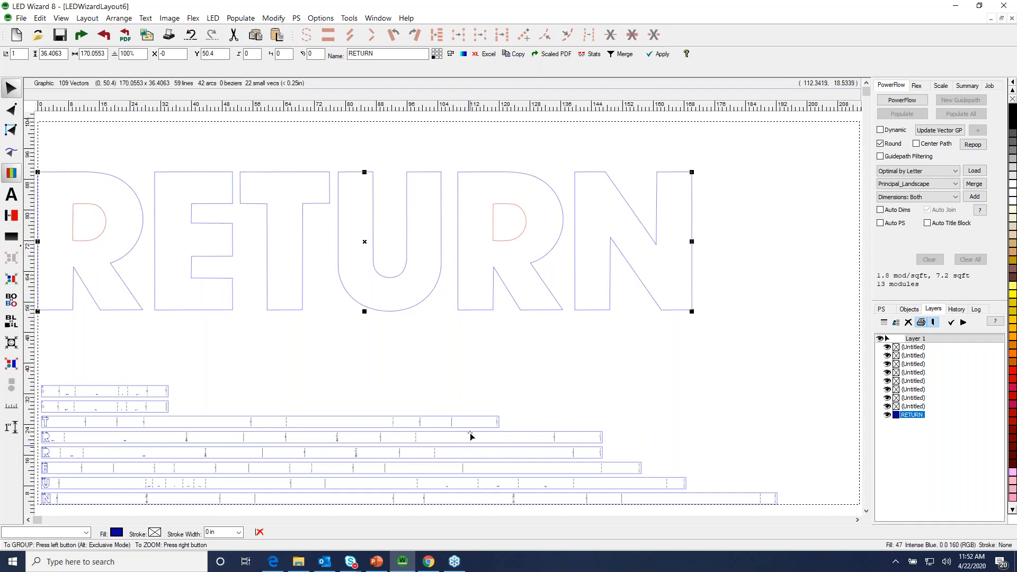
drag(63, 495, 39, 467)
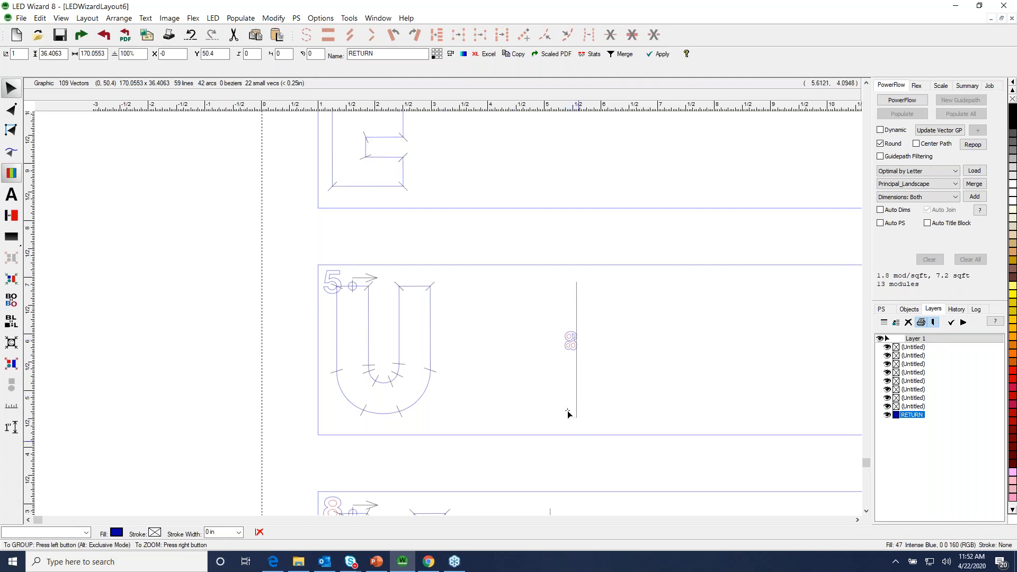
right_click(537, 361)
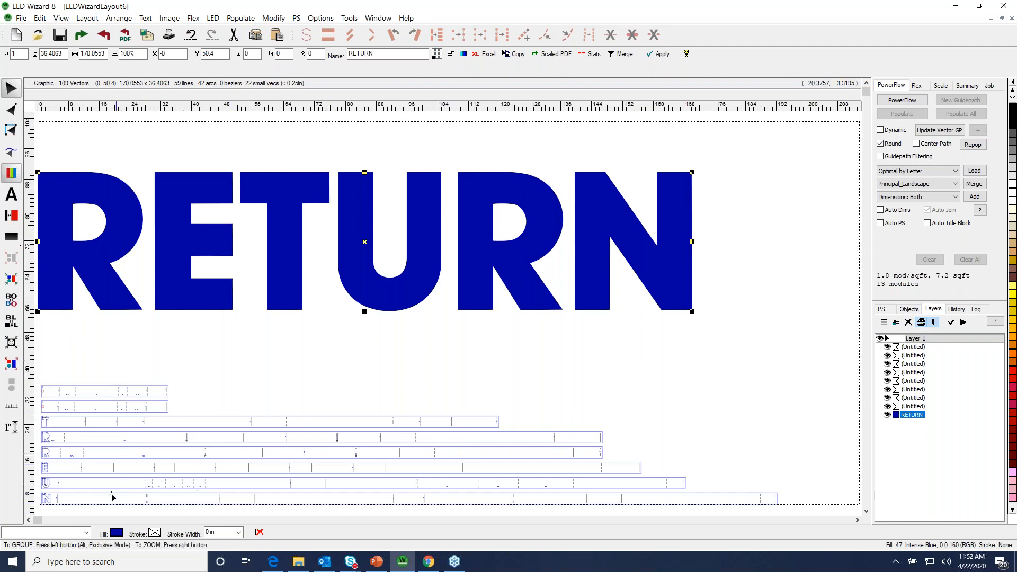
drag(35, 493, 54, 465)
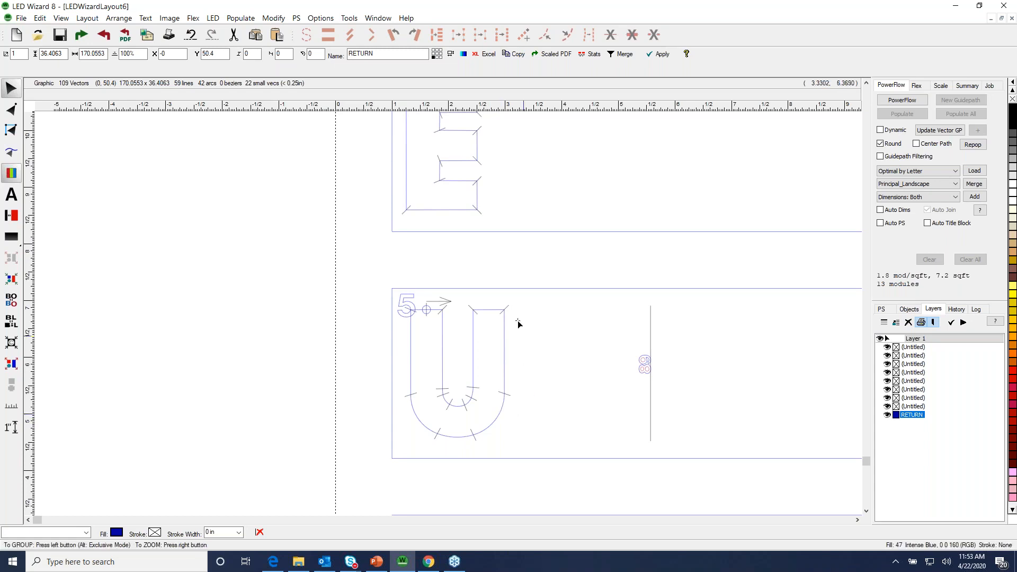
right_click(503, 377)
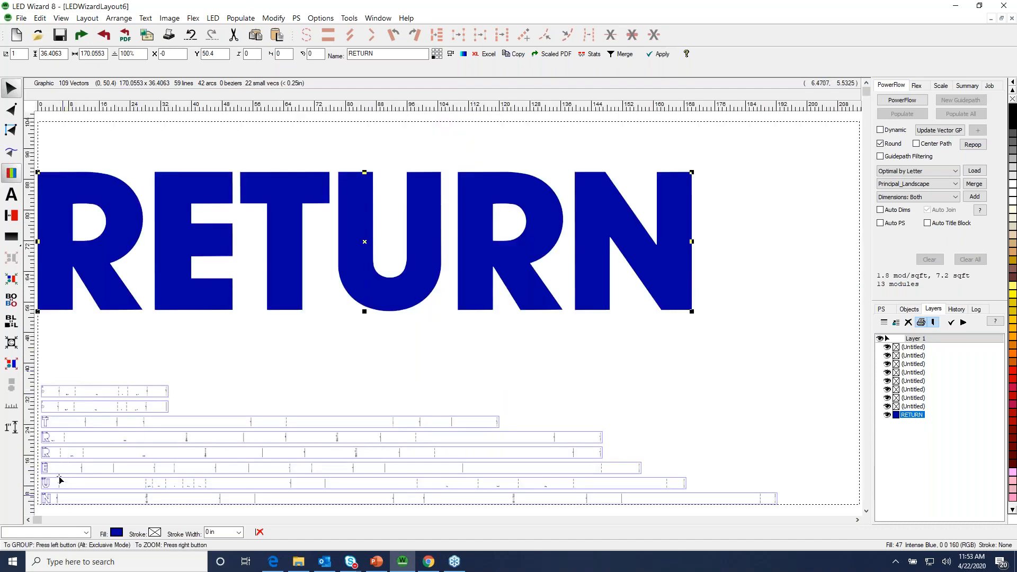
Examine the R diagram on strip 2, and the inner R counter diagram and bend marks on strip 6
drag(56, 467, 42, 443)
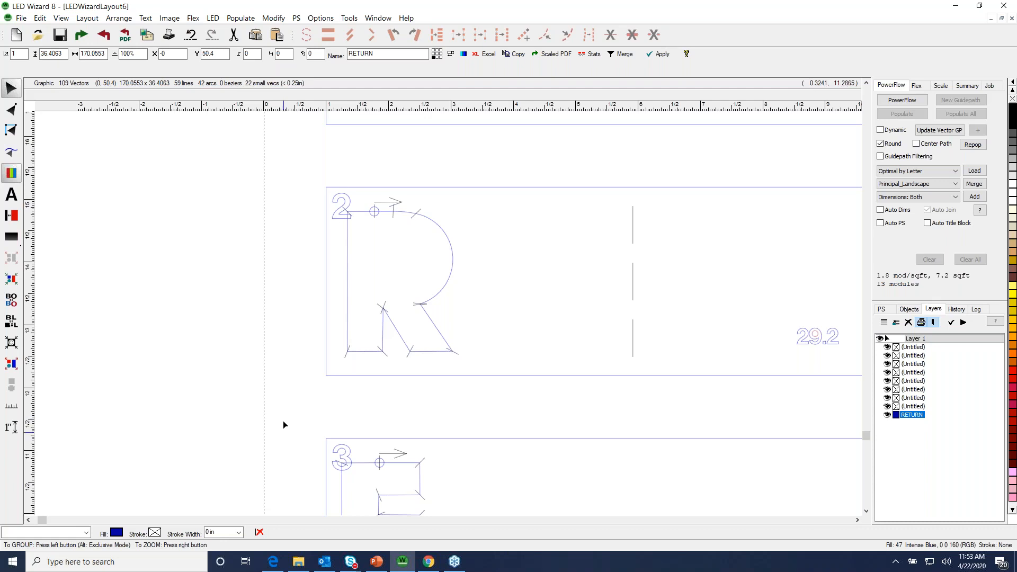
right_click(246, 346)
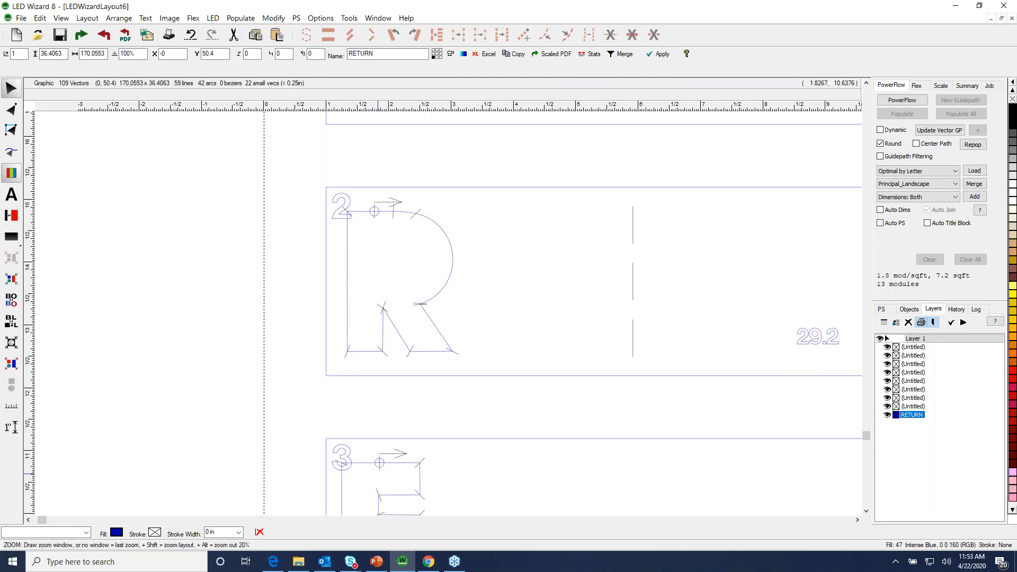
drag(178, 417, 33, 377)
drag(70, 254, 128, 317)
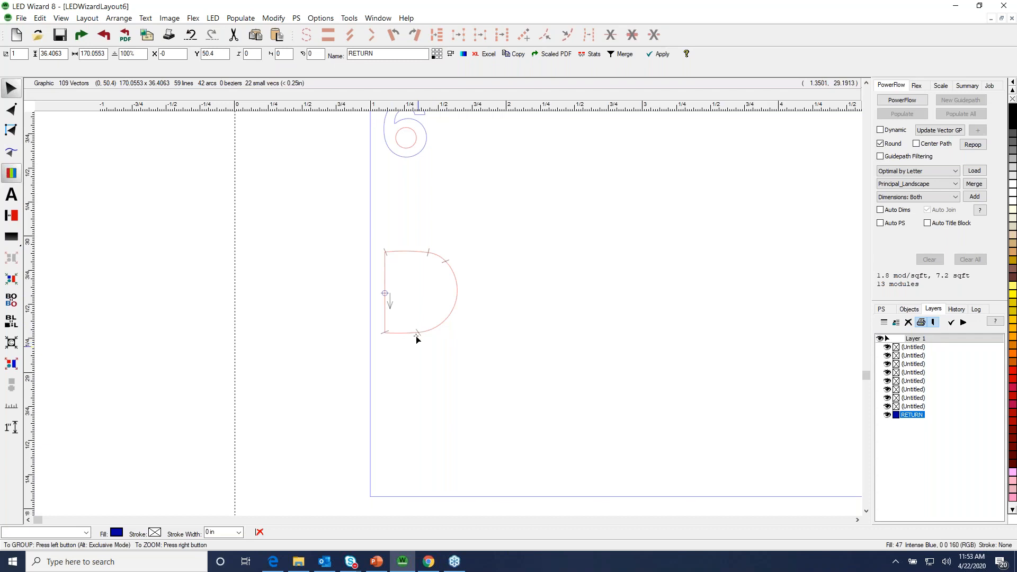
right_click(388, 328)
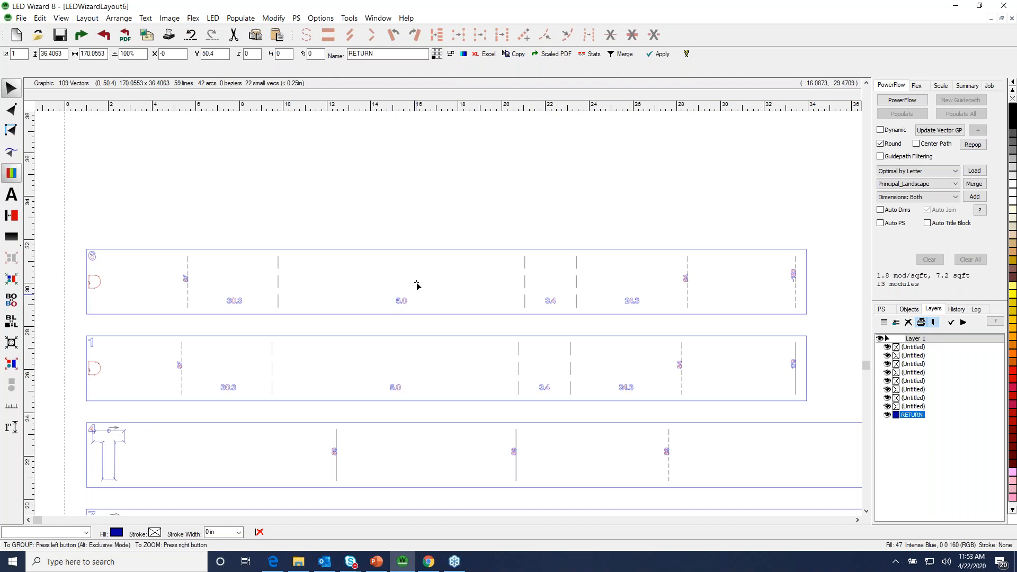
right_click(402, 224)
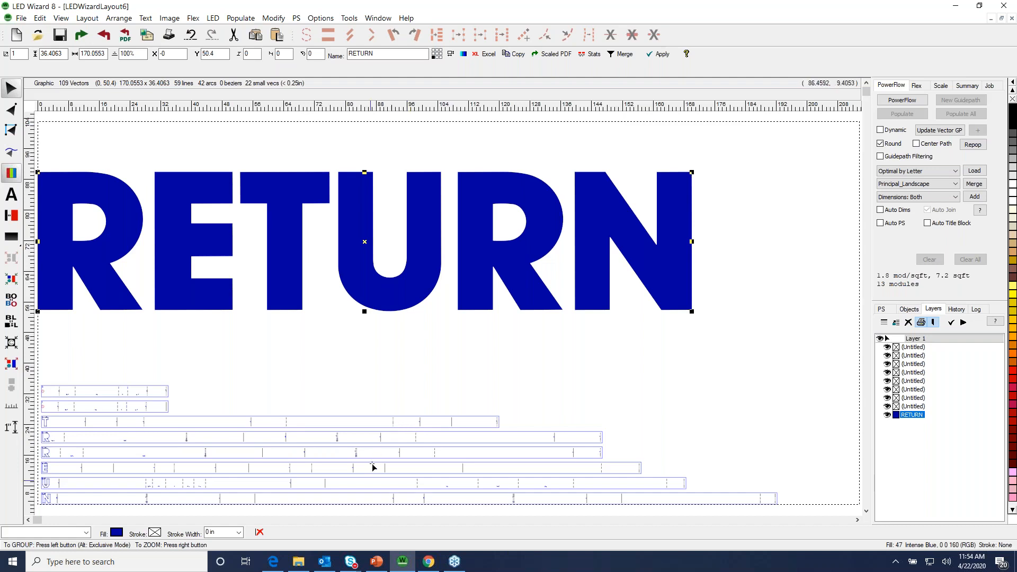
Check the bend lines and their values midway along the N return strip
drag(496, 528, 497, 516)
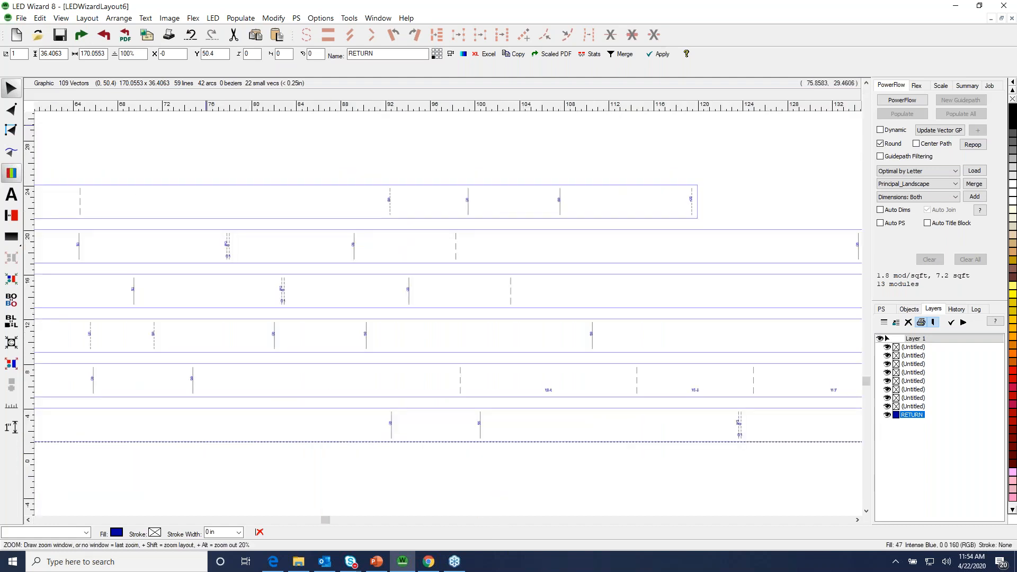
drag(405, 390, 544, 485)
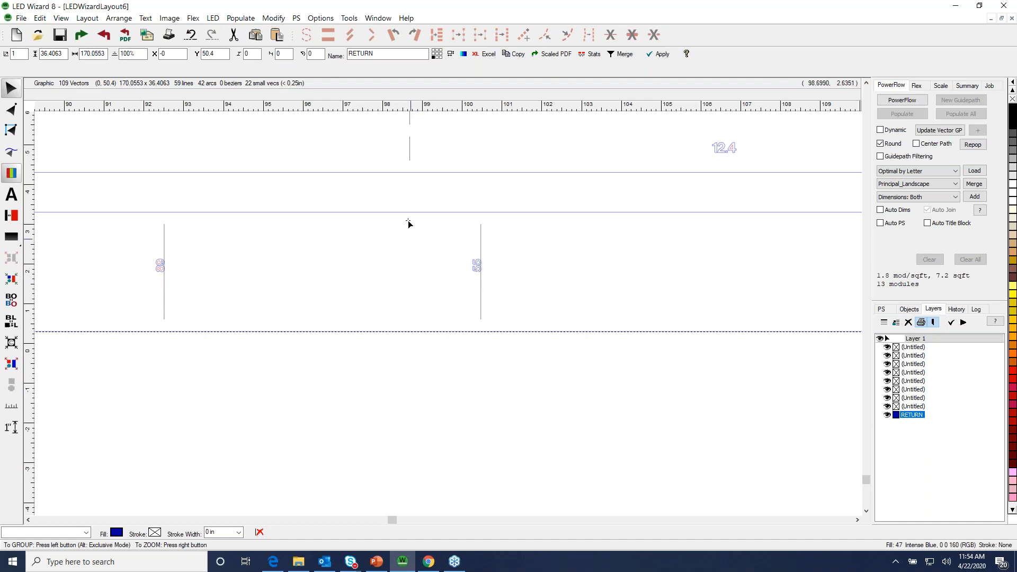
scroll(398, 363, down, 3)
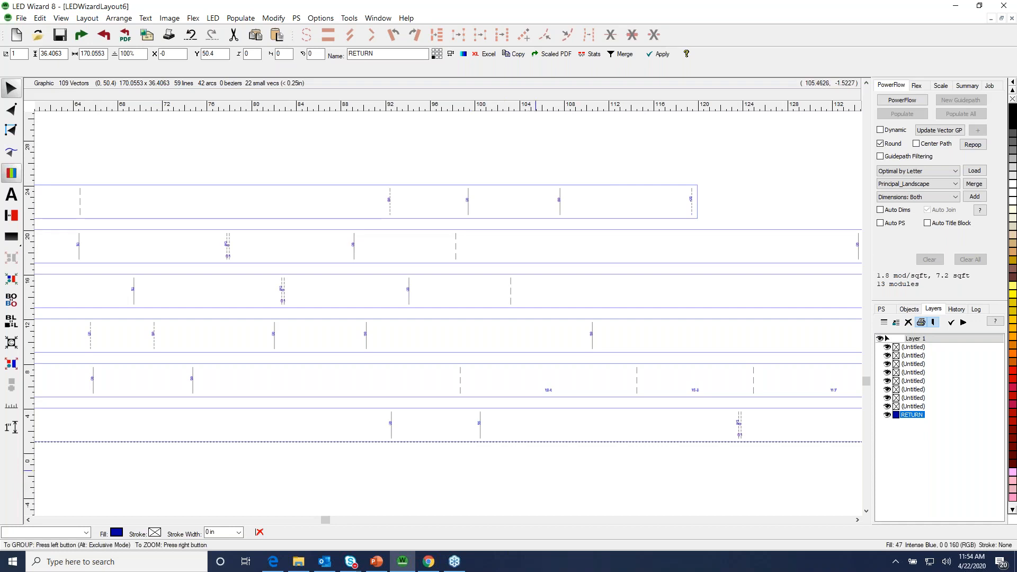
scroll(423, 411, down, 3)
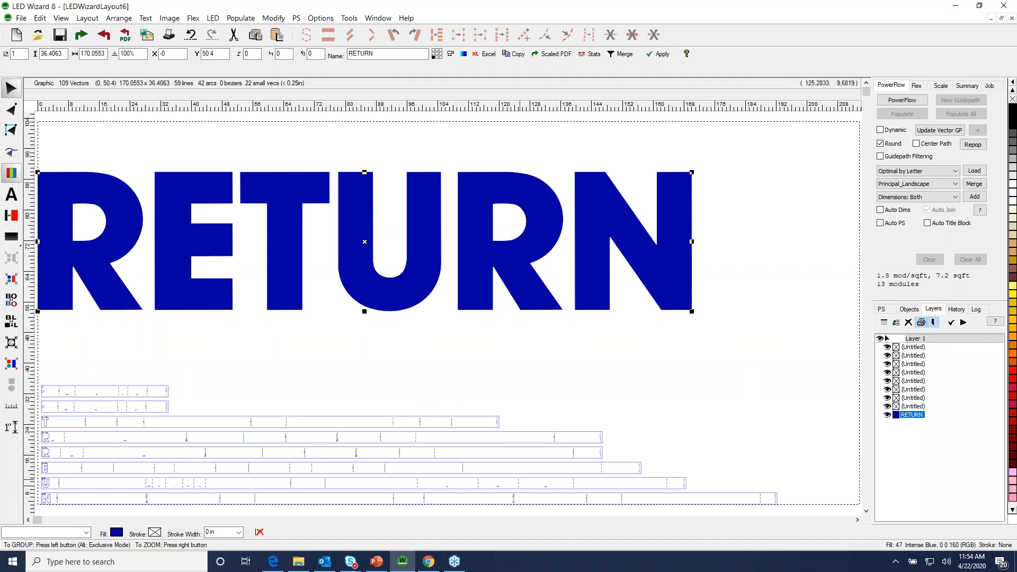
click(90, 498)
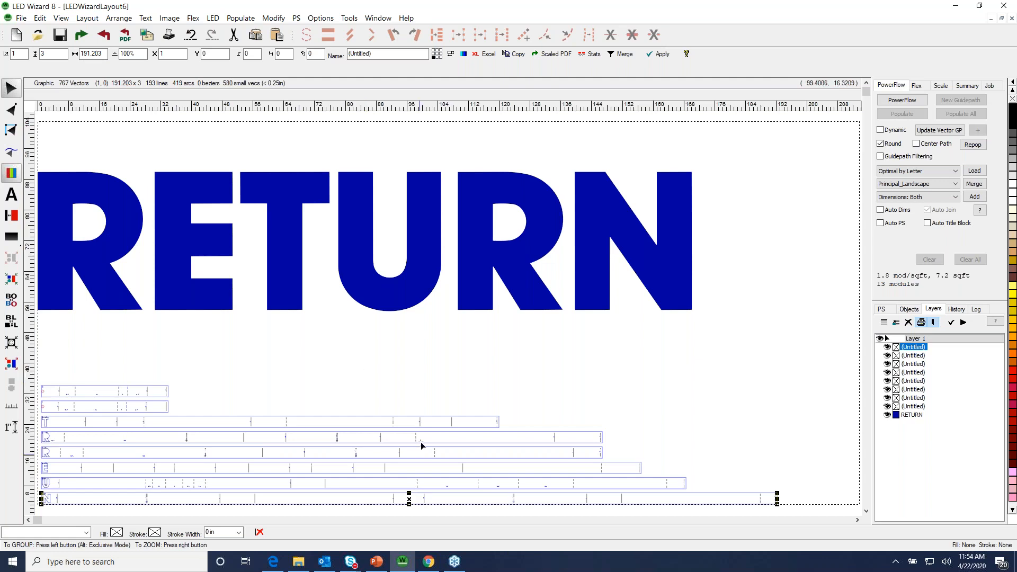
click(450, 393)
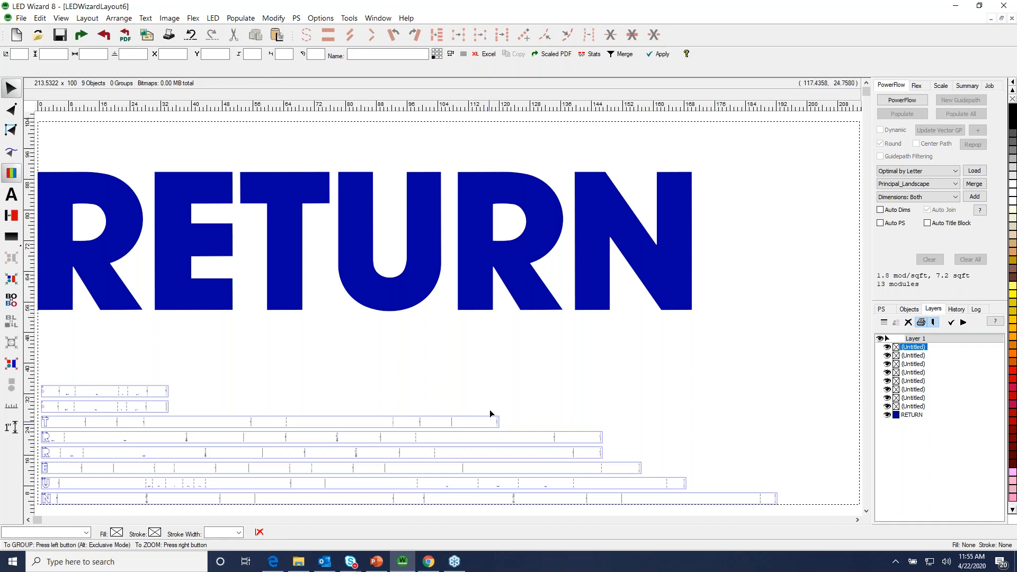
drag(197, 445, 9, 366)
click(384, 432)
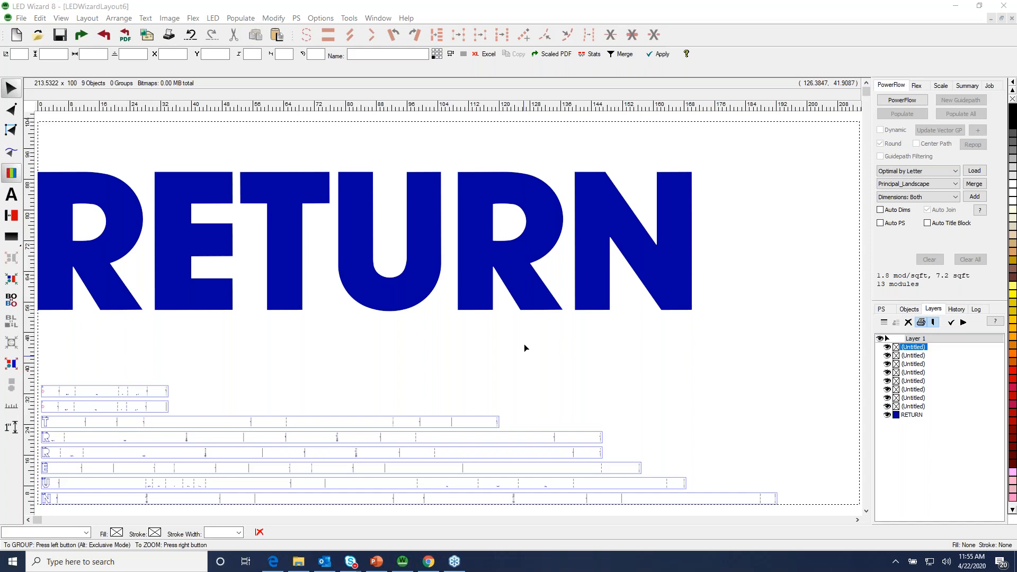
Move the RETURN text away from the page edge to about X 10.6, Y 46.4
click(369, 292)
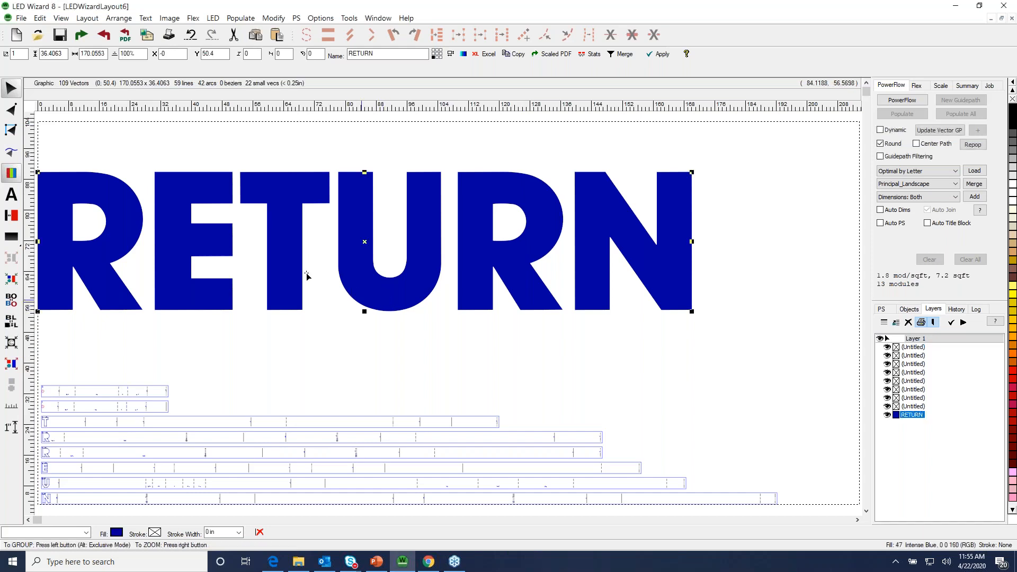
drag(281, 274, 321, 289)
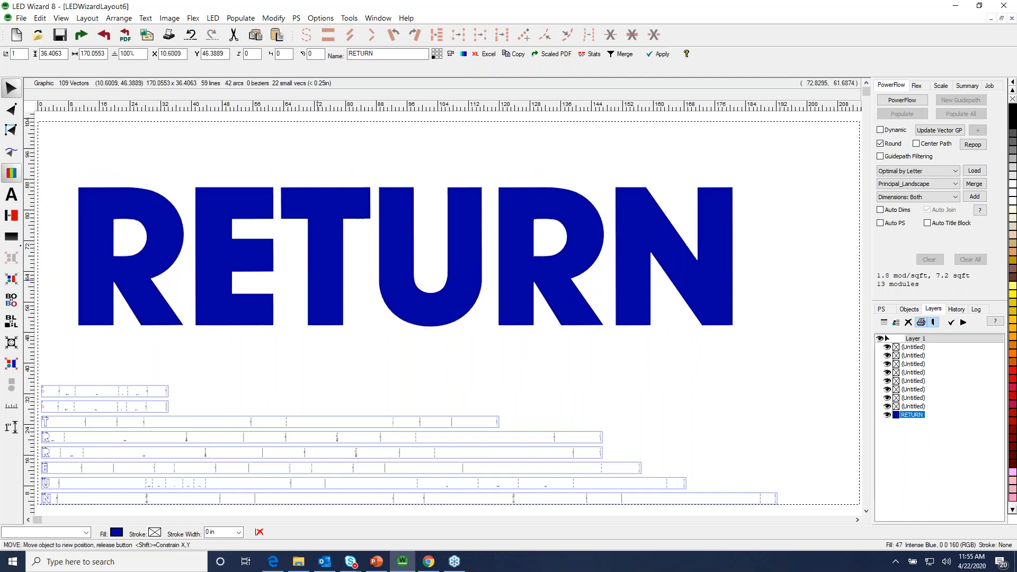
Review the file types available for exporting the selected RETURN text, including the AutoCAD DXF polyline formats, without exporting
click(103, 35)
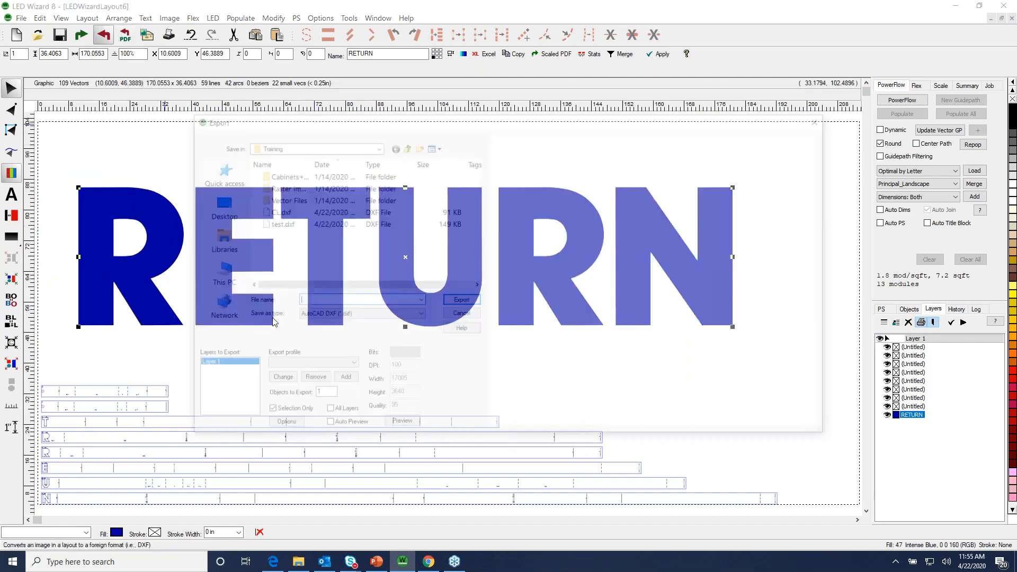
click(419, 316)
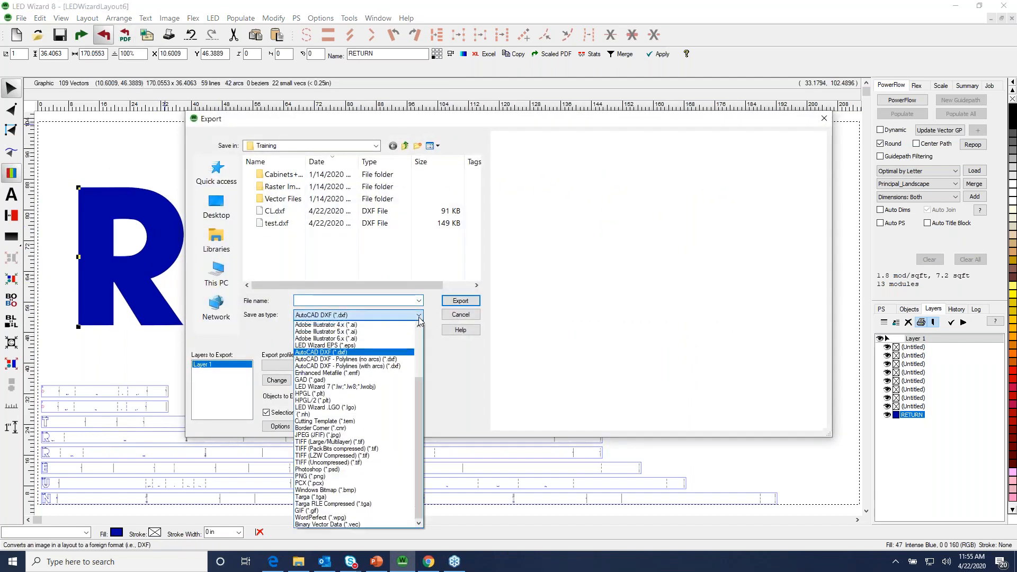
scroll(420, 369, up, 4)
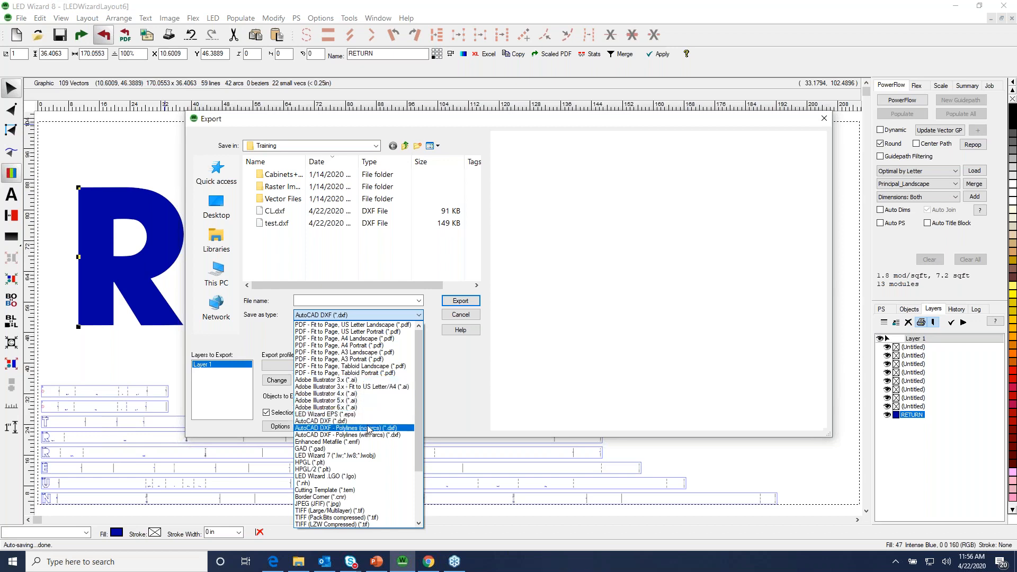
drag(418, 417, 423, 466)
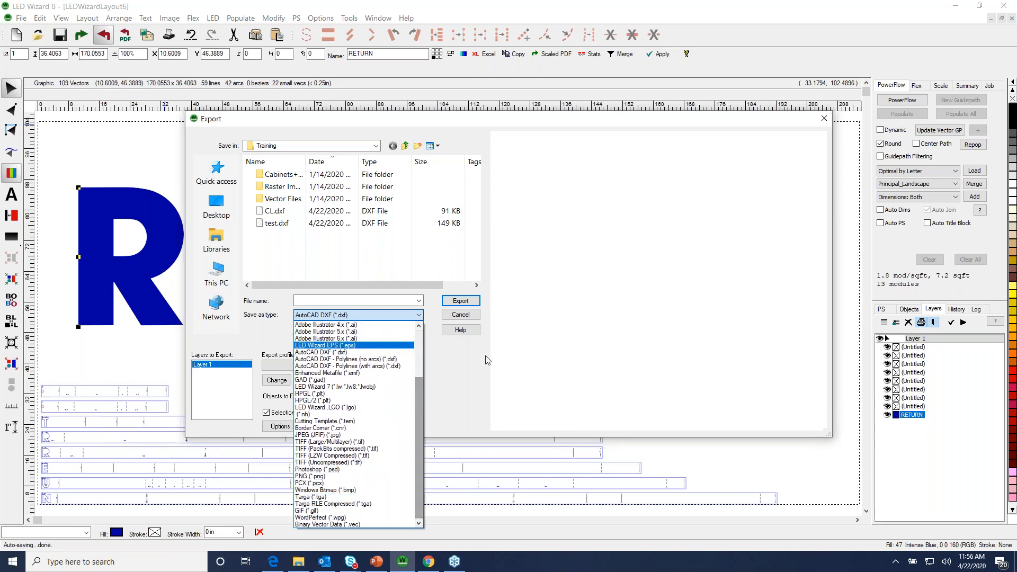
click(522, 349)
click(466, 317)
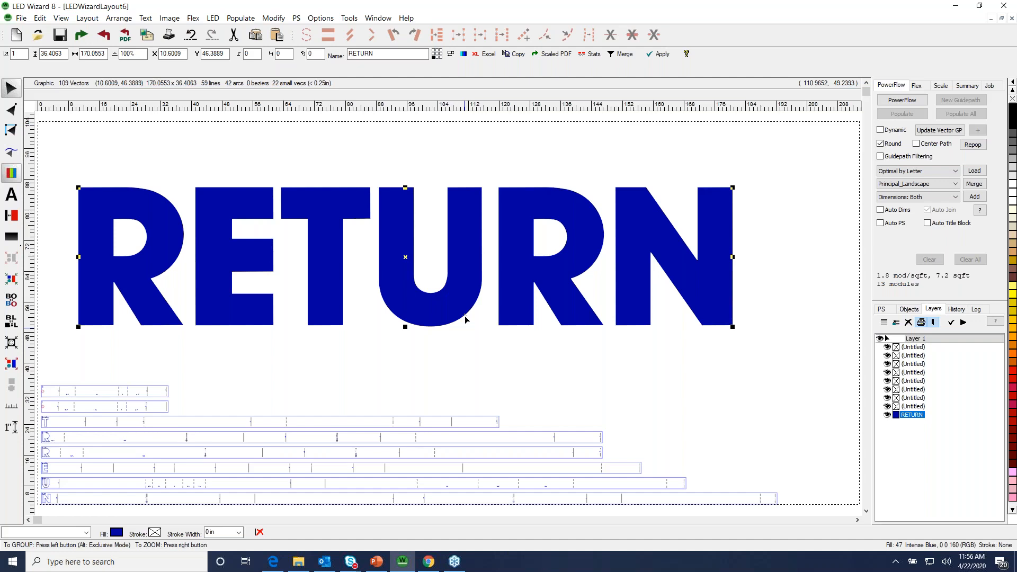
Create a new layout and draw a rectangle about 115 in wide and 46 in high across the page
click(377, 18)
click(417, 70)
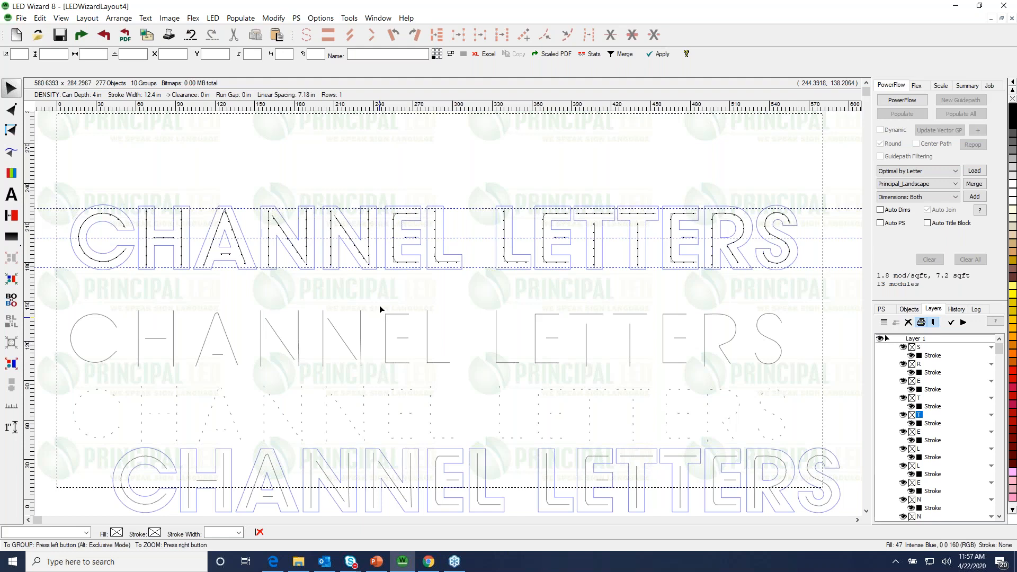
click(16, 35)
click(11, 236)
drag(230, 215, 690, 400)
drag(536, 342, 522, 345)
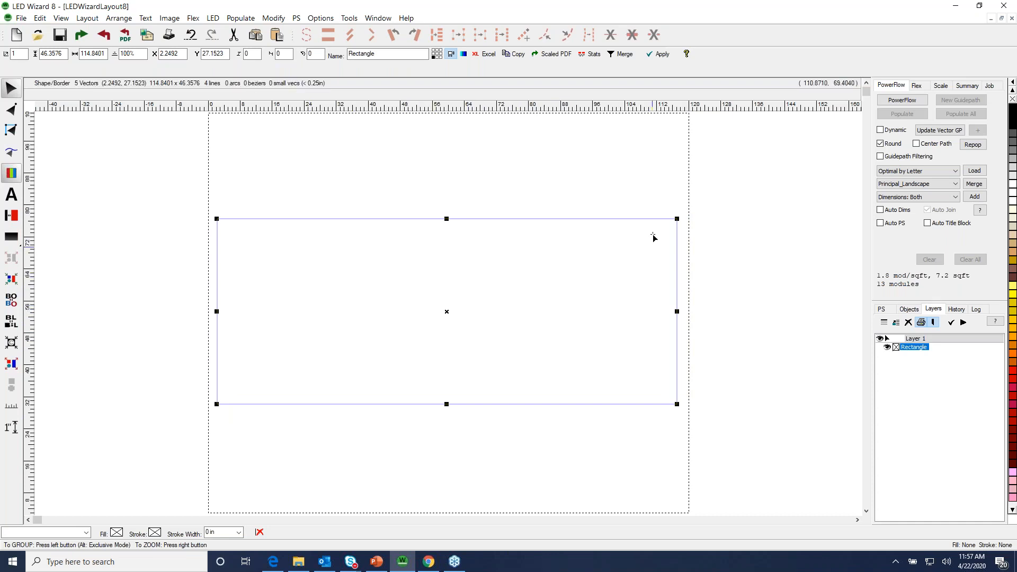
Resize the rectangle to 12 in high and 120 in wide, and move it to about X 6.9, Y 32.7
drag(676, 218, 677, 362)
drag(615, 381, 570, 369)
double_click(60, 55)
text(12)
key(Return)
double_click(93, 54)
text(120)
key(Return)
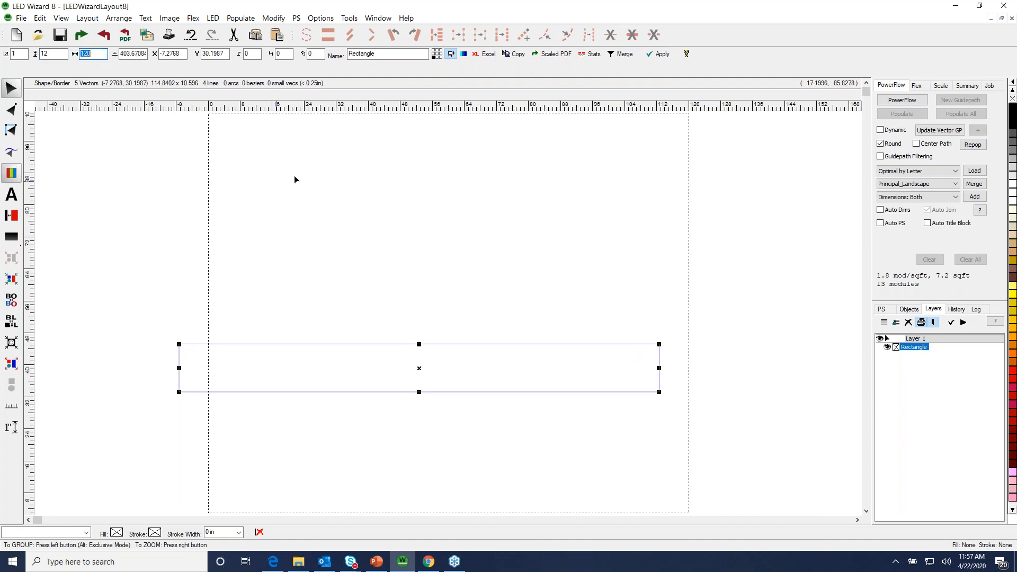
drag(468, 355, 530, 340)
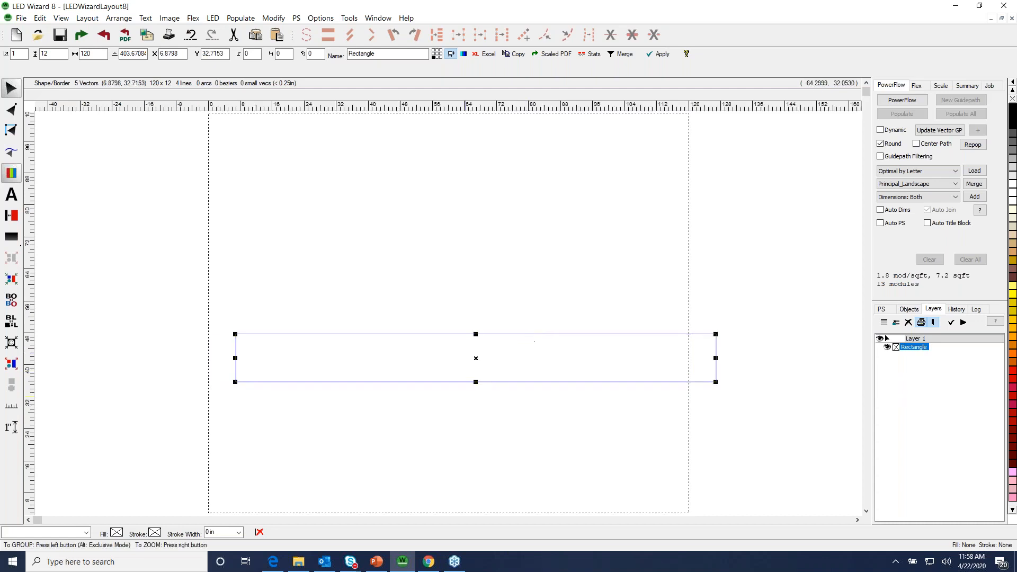
Start the Auto Mounting Holes tool on the rectangle, set the inline distance to 1 and preview the holes at its ends
click(212, 18)
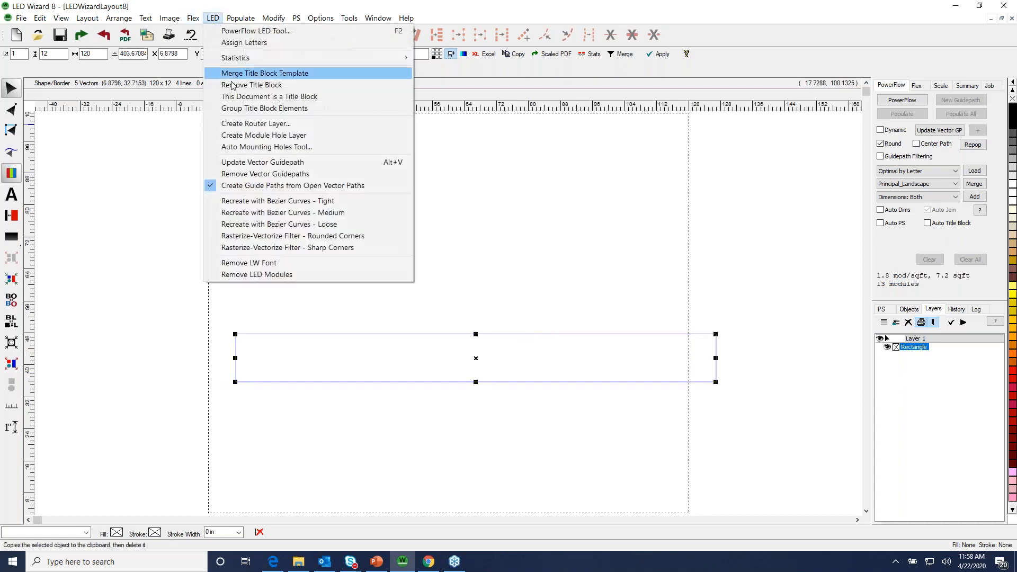
click(272, 146)
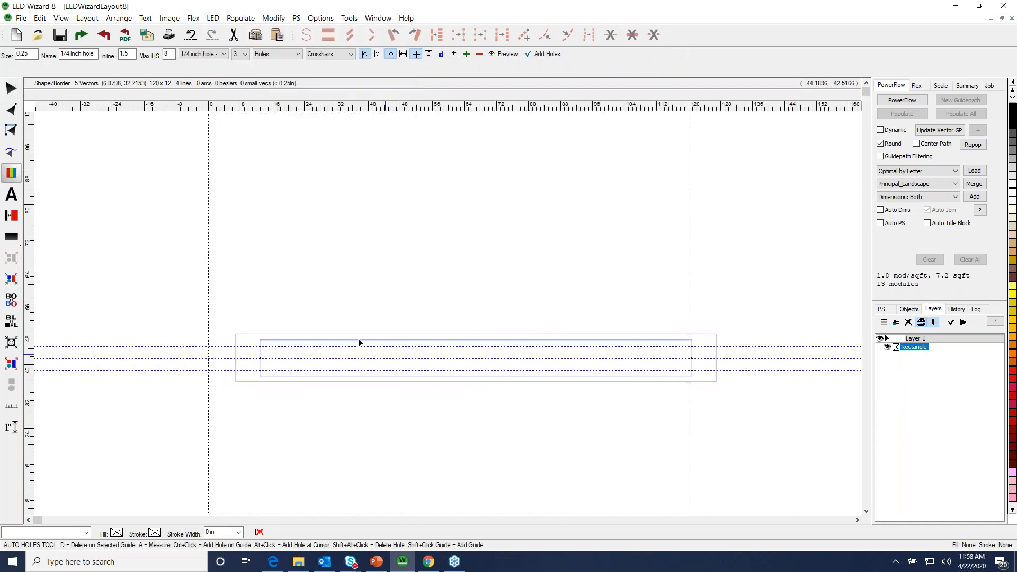
drag(230, 328, 445, 434)
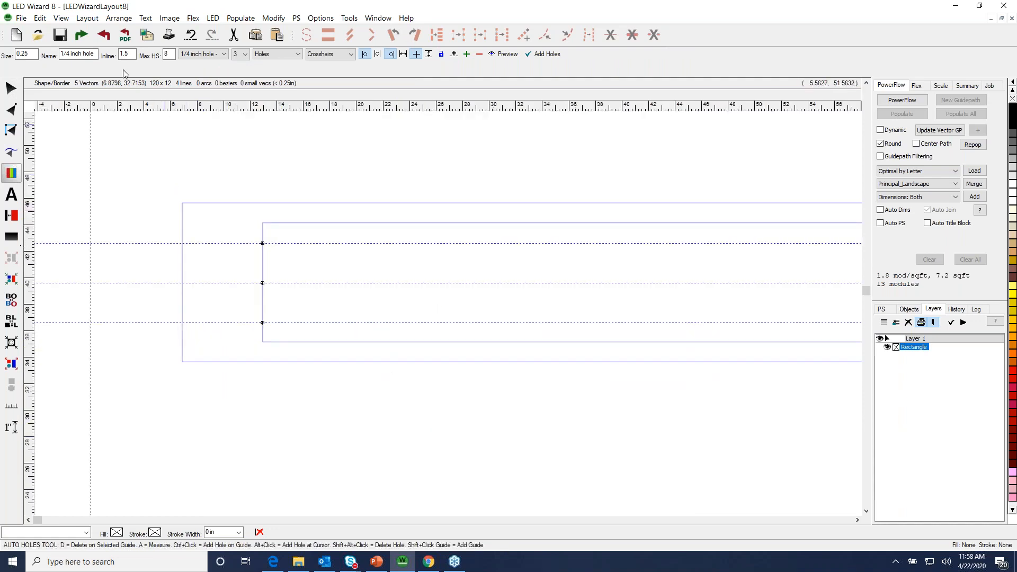
text(1)
click(505, 57)
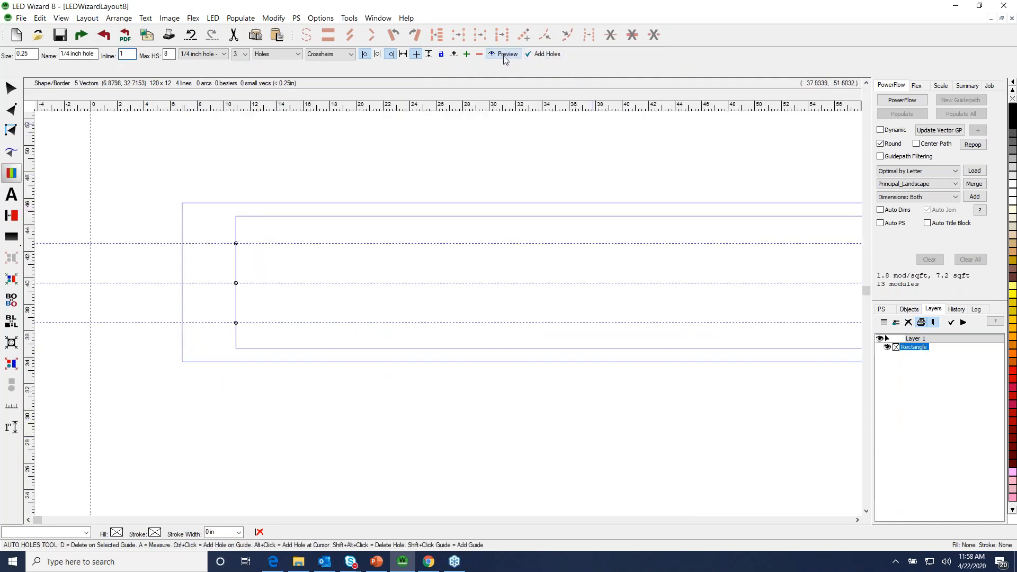
key(F4)
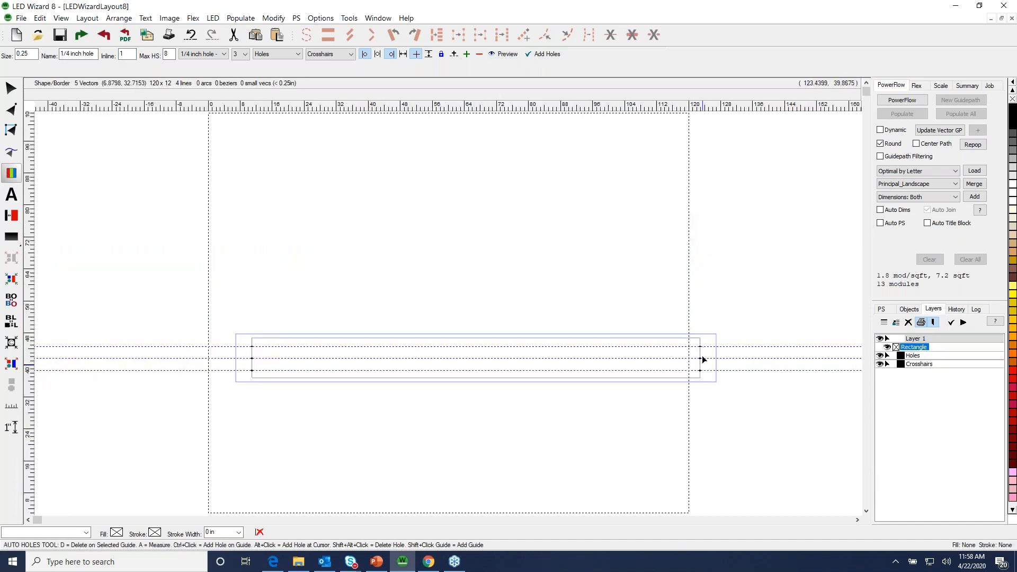
drag(204, 325, 424, 443)
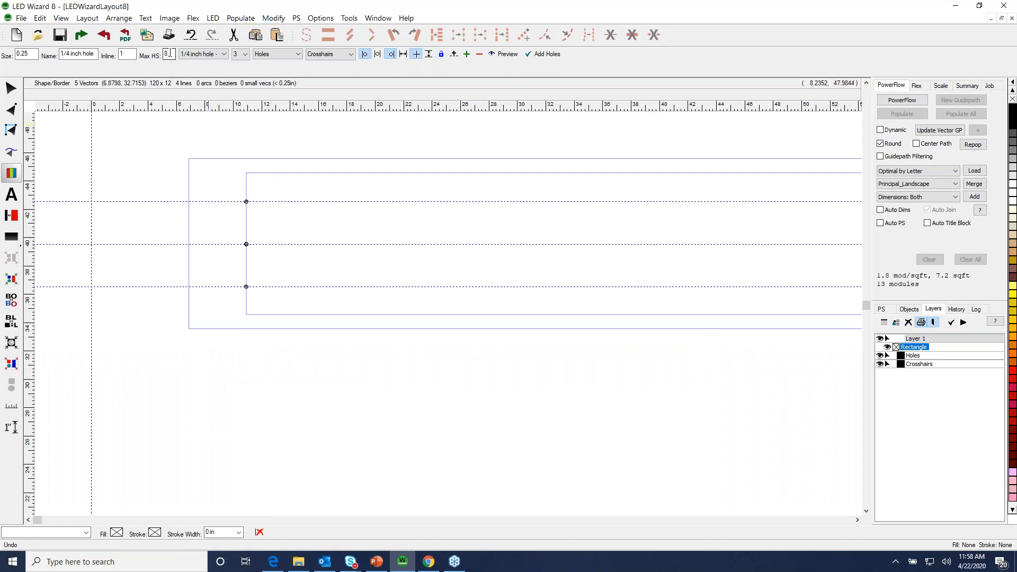
Set the maximum hole spacing to 18, distribute holes along the rectangle's length, and reduce the guides to two rows
text(18)
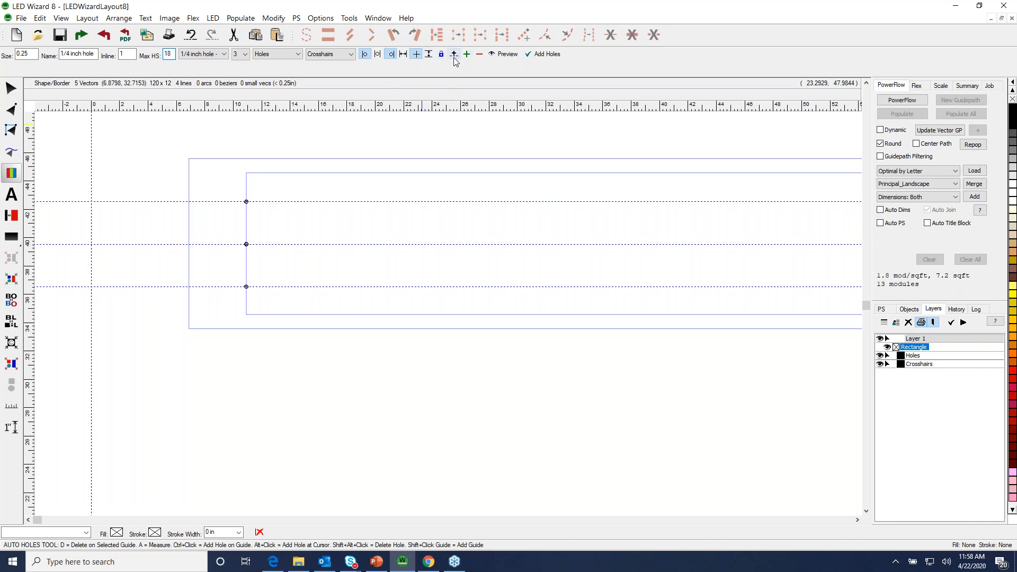
click(404, 55)
key(F5)
drag(551, 307, 805, 416)
click(244, 54)
click(238, 70)
Move the two hole guides near the rectangle's long edges, preview the mounting holes and add them
drag(269, 328, 281, 360)
drag(240, 278, 243, 241)
click(504, 54)
click(539, 54)
Select the rectangle together with all its holes as a group and move it to about X -9.9, Y 55.2
drag(393, 365, 356, 271)
key(ctrl+z)
drag(201, 303, 736, 427)
drag(480, 360, 415, 272)
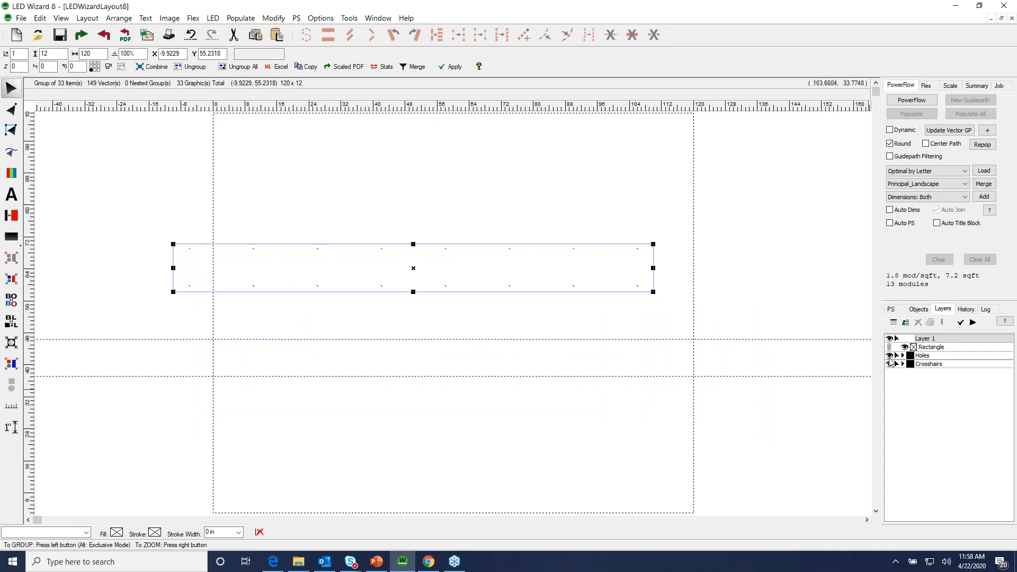
Save the grouped rectangle and mounting holes to the object library under the name rACEWAY 1
click(924, 310)
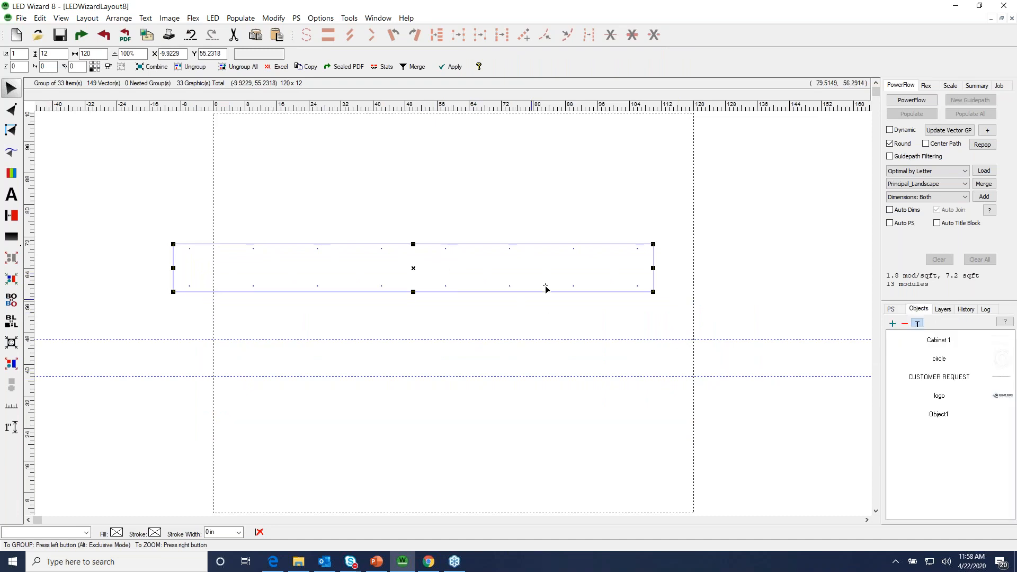
drag(541, 261, 927, 437)
drag(820, 443, 444, 269)
click(892, 324)
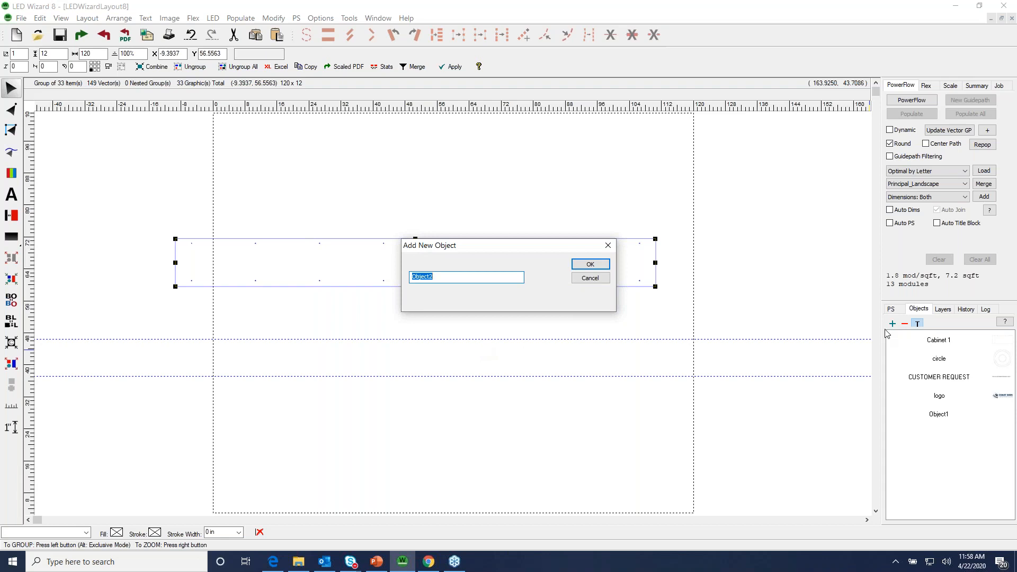
text(rACEWAY 1)
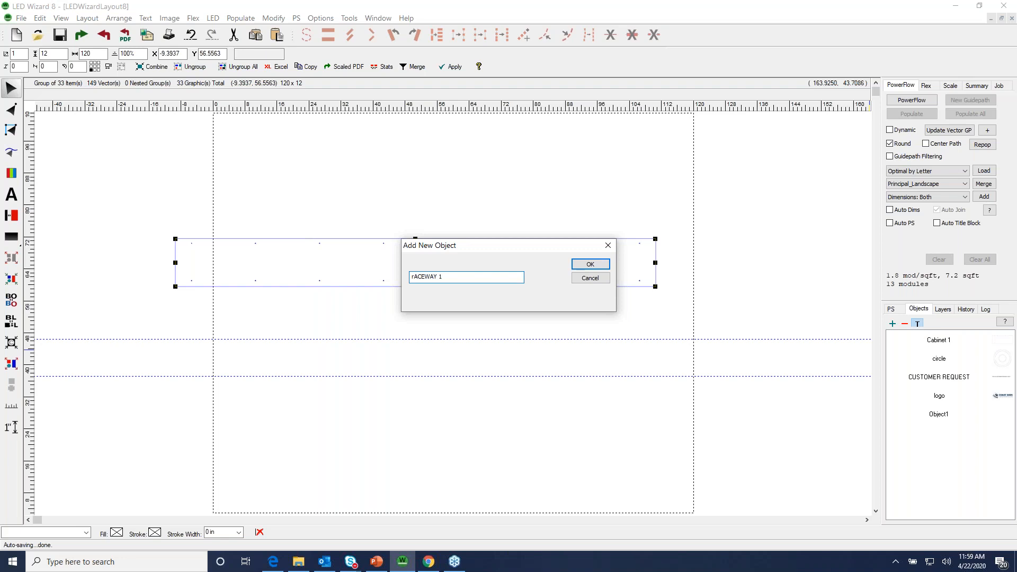
key(Return)
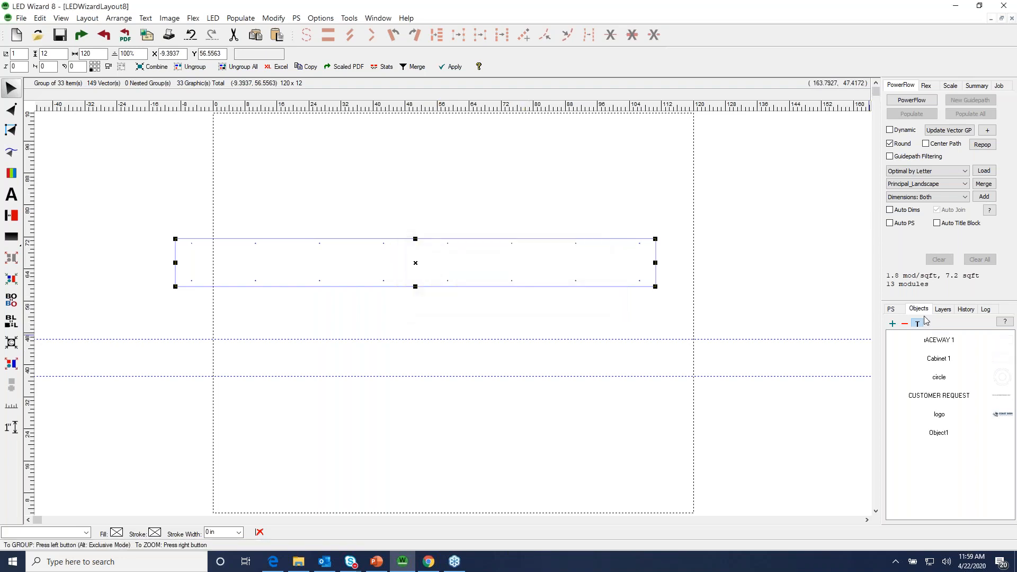
Insert a copy of the saved rACEWAY 1 object below the original group
click(936, 342)
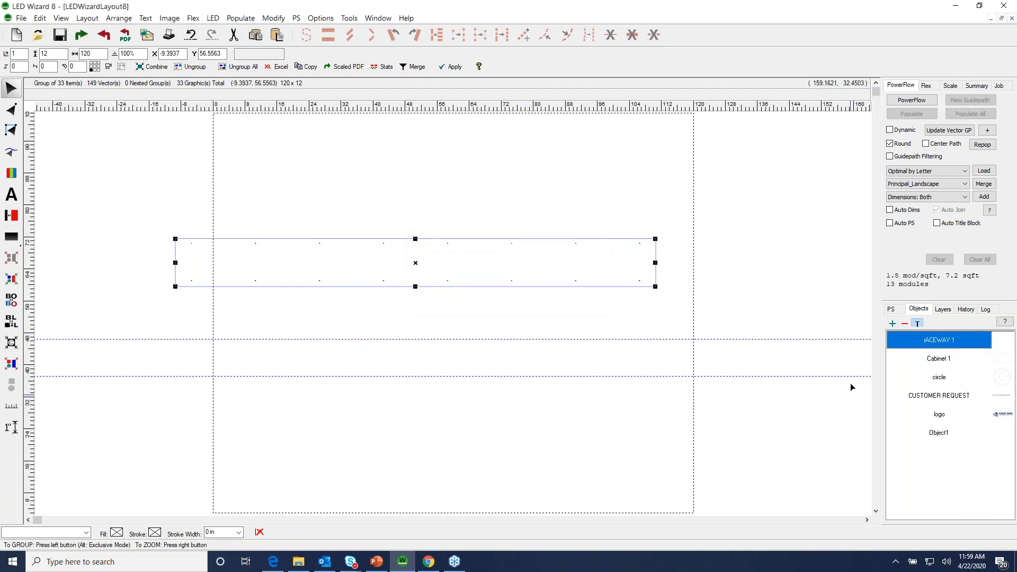
double_click(951, 342)
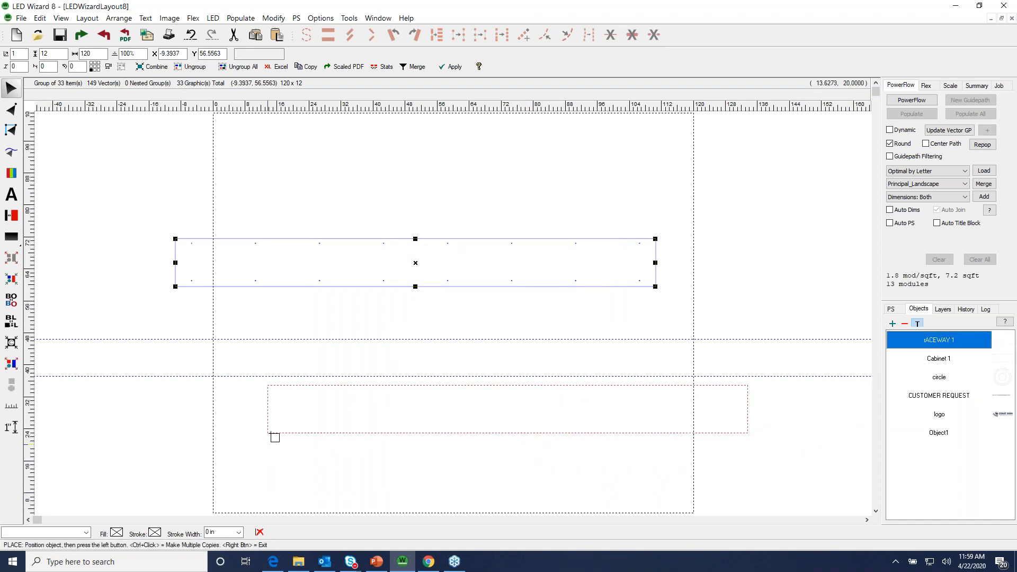
click(275, 438)
drag(713, 470, 687, 455)
key(ctrl+z)
Select the upper raceway group and move it to about X 5.7, Y 25.1
click(841, 402)
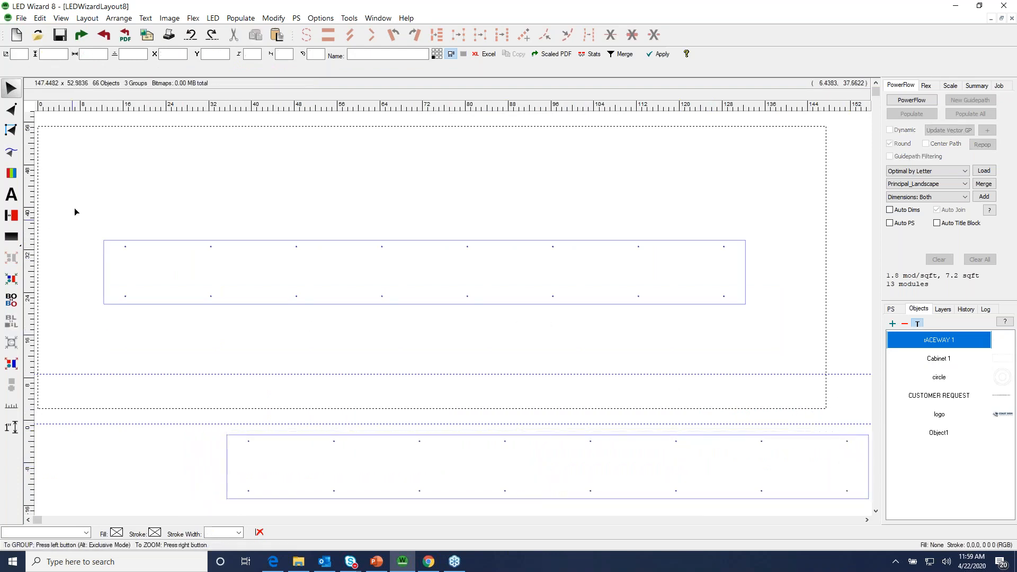
click(121, 242)
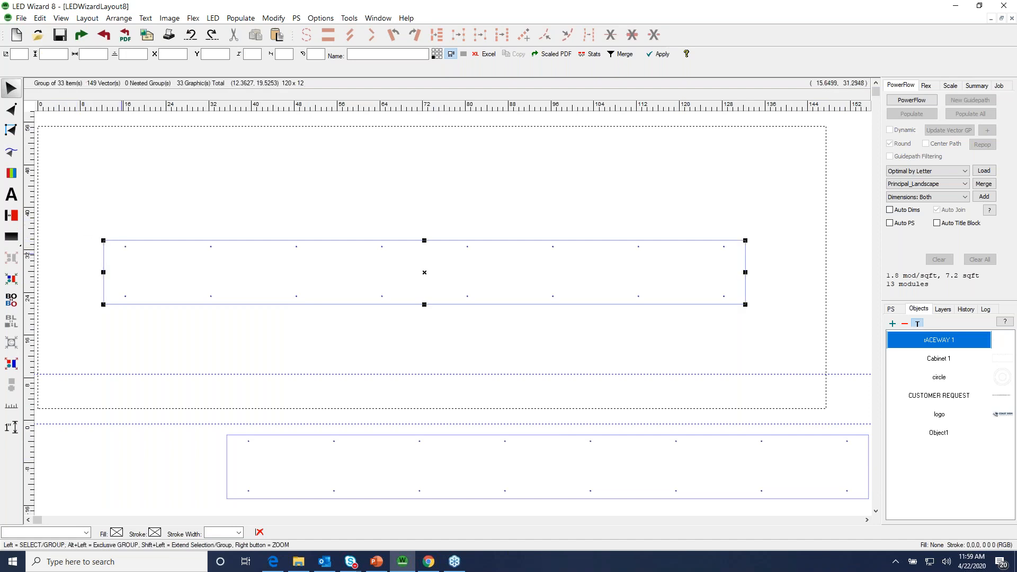
drag(427, 273, 389, 244)
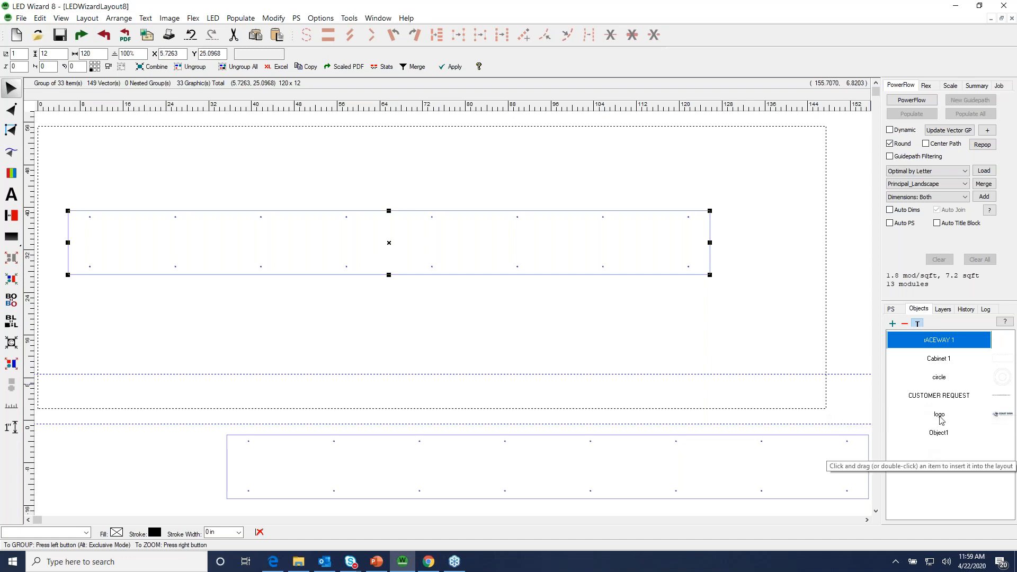
Insert the saved circle object over the upper raceway and move its outer circle to about X 65.5, Y 48.4
click(941, 417)
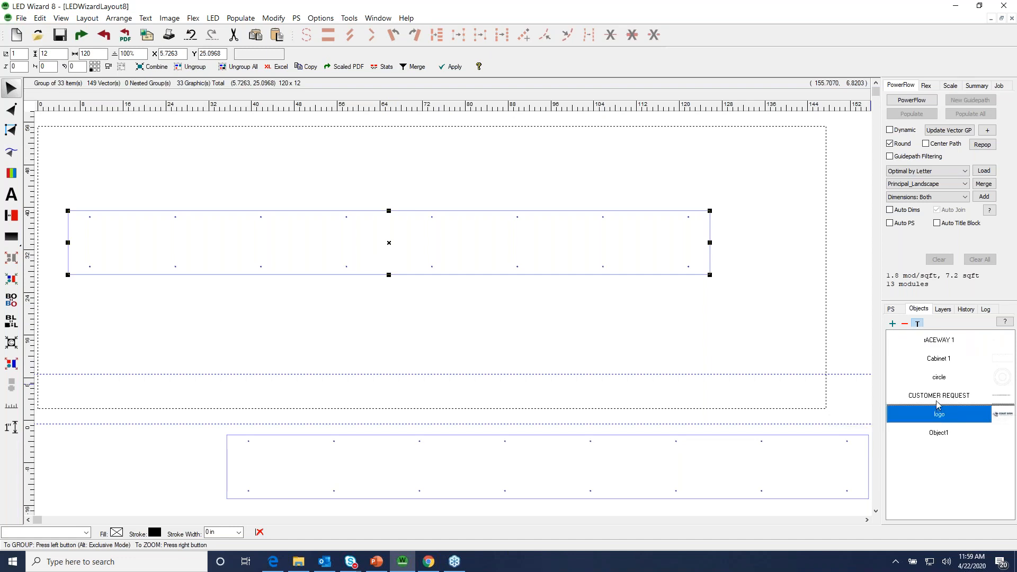
click(930, 377)
double_click(939, 383)
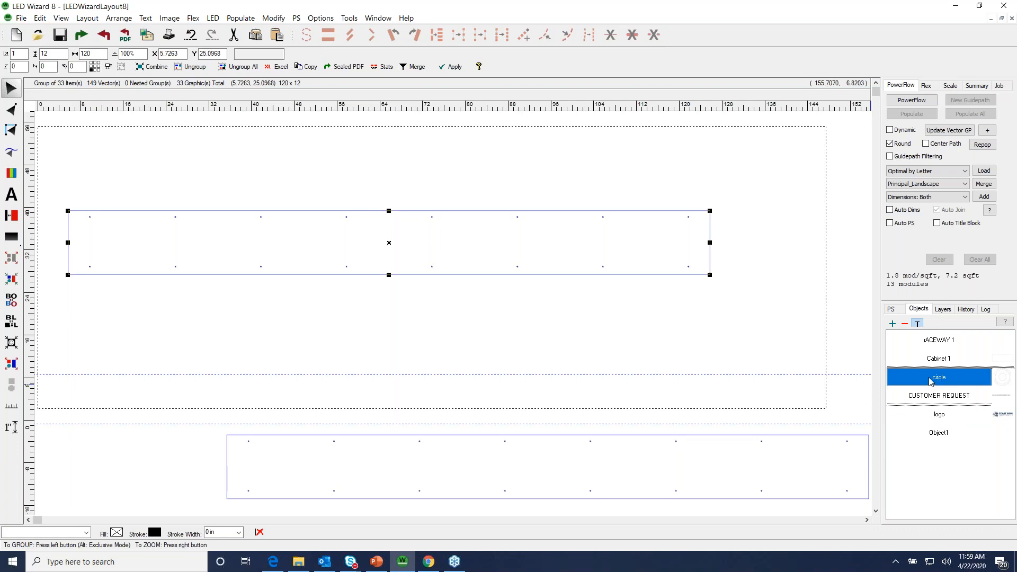
click(365, 342)
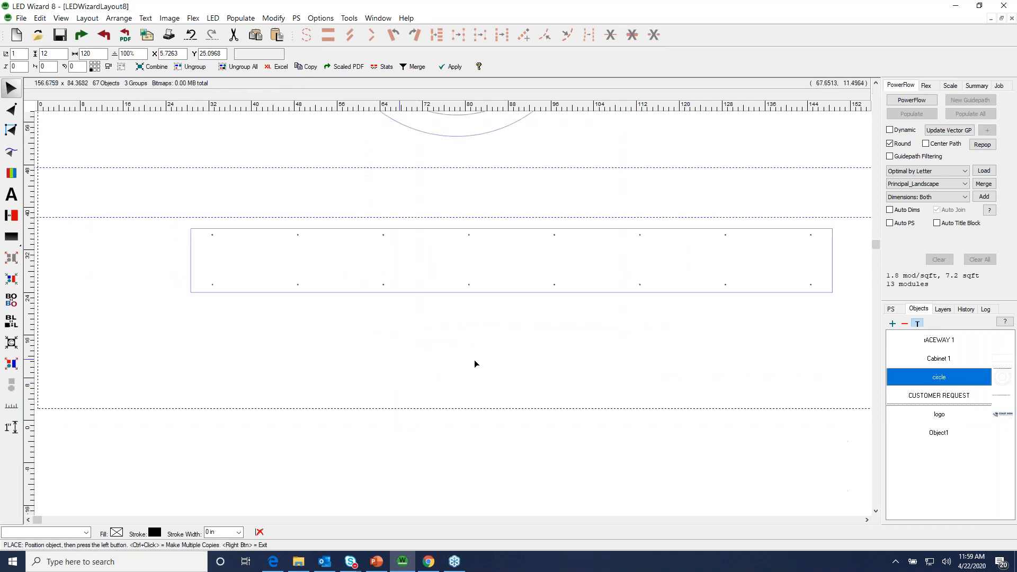
right_click(474, 363)
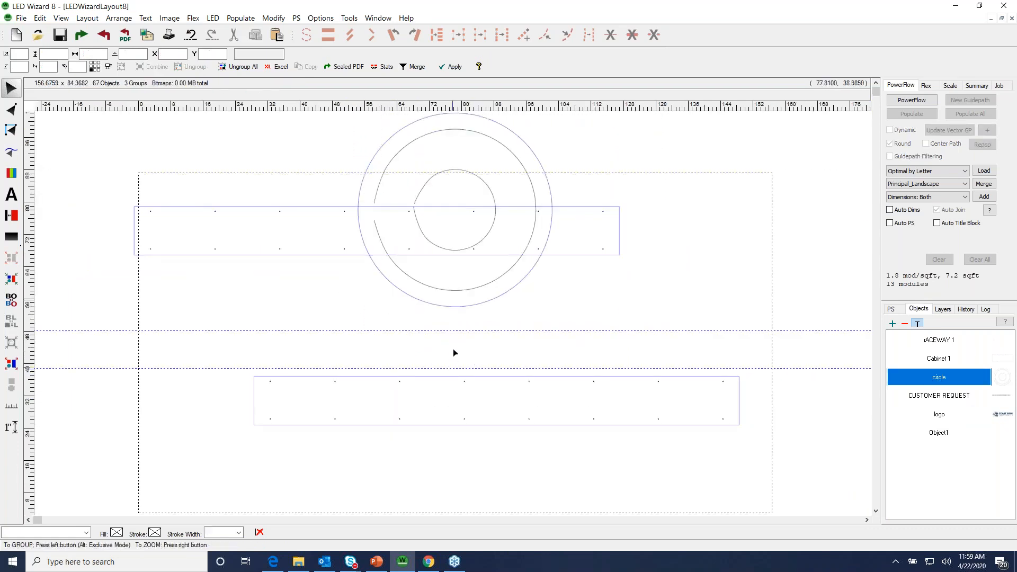
drag(479, 304, 524, 315)
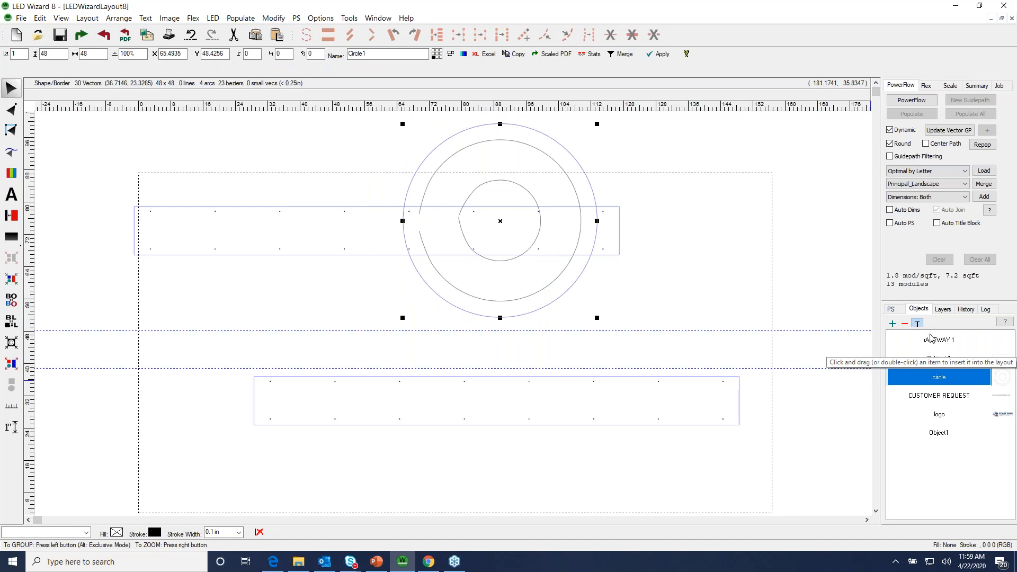
Select the rectangle outline of the lower raceway and examine the mounting holes near its end
click(482, 425)
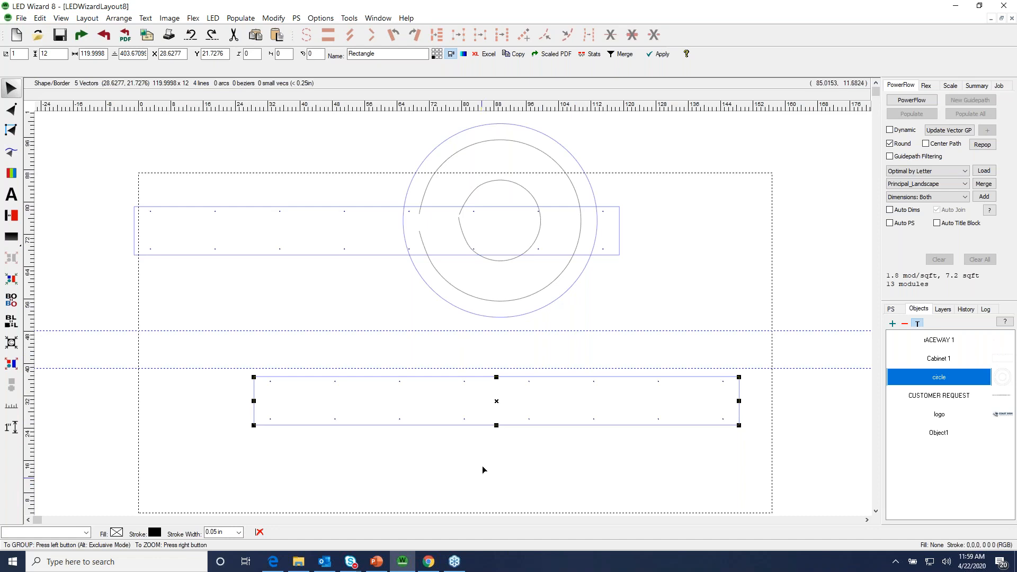
drag(240, 352, 370, 454)
right_click(366, 443)
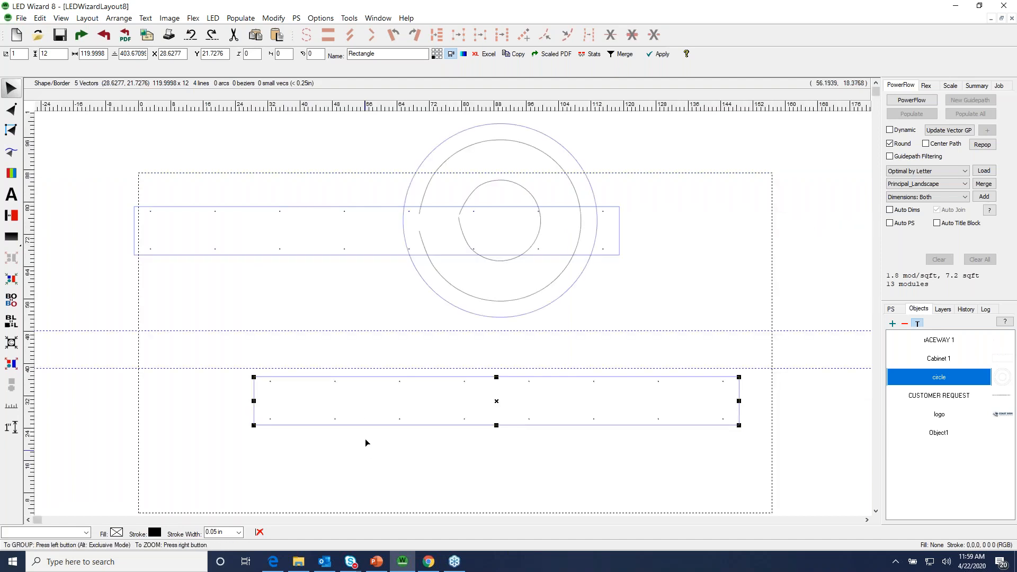